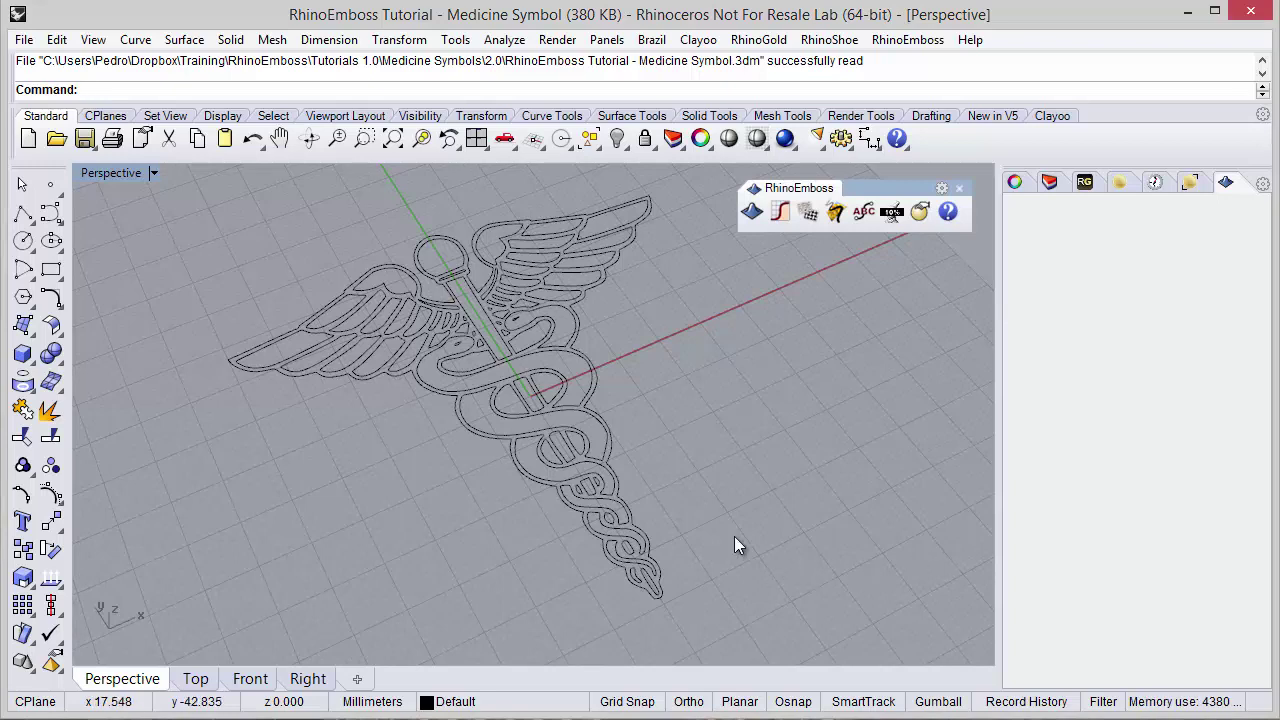
# Step: Inspect the caduceus, briefly selecting its snake, wing and staff curves before clearing the selection
pyautogui.moveTo(522, 447); pyautogui.dragTo(534, 348, button='right')
pyautogui.scroll(5, 466, 356)
pyautogui.scroll(3, 436, 374)
pyautogui.moveTo(413, 354); pyautogui.dragTo(426, 392, button='right')
pyautogui.scroll(4, 426, 392)
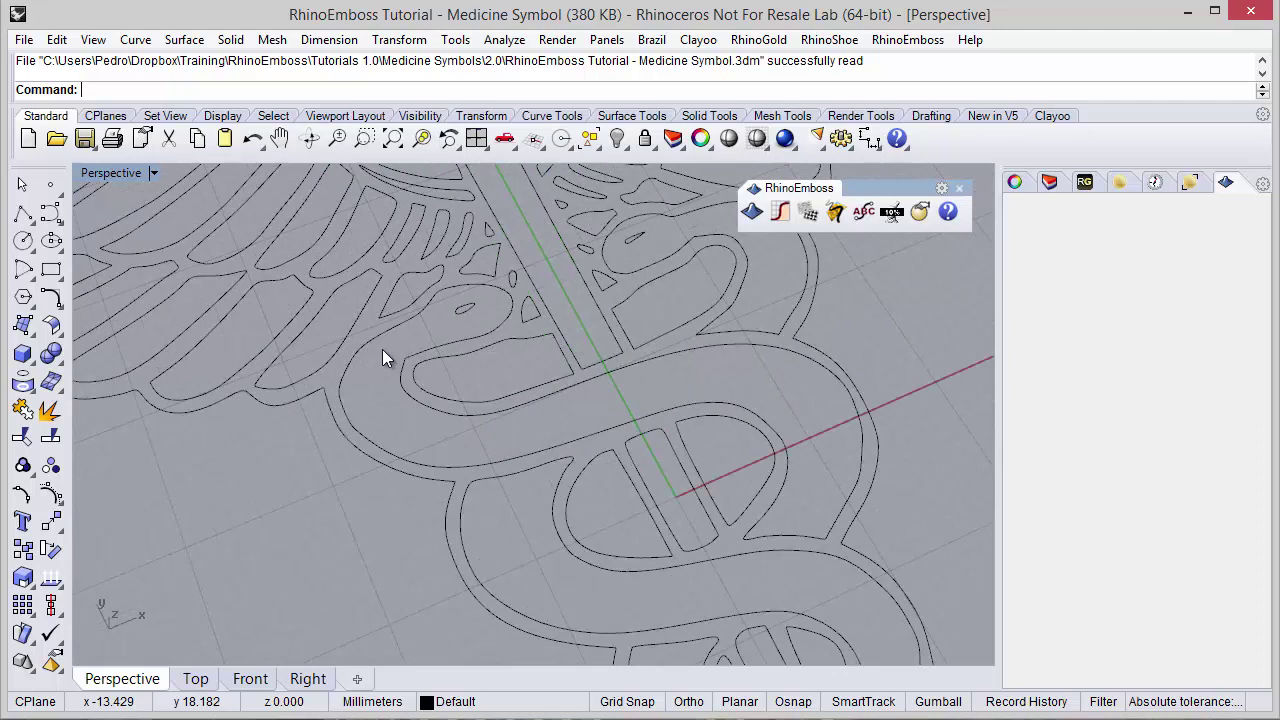
pyautogui.click(381, 332)
pyautogui.moveTo(381, 332); pyautogui.dragTo(497, 389, button='right')
pyautogui.click(382, 318)
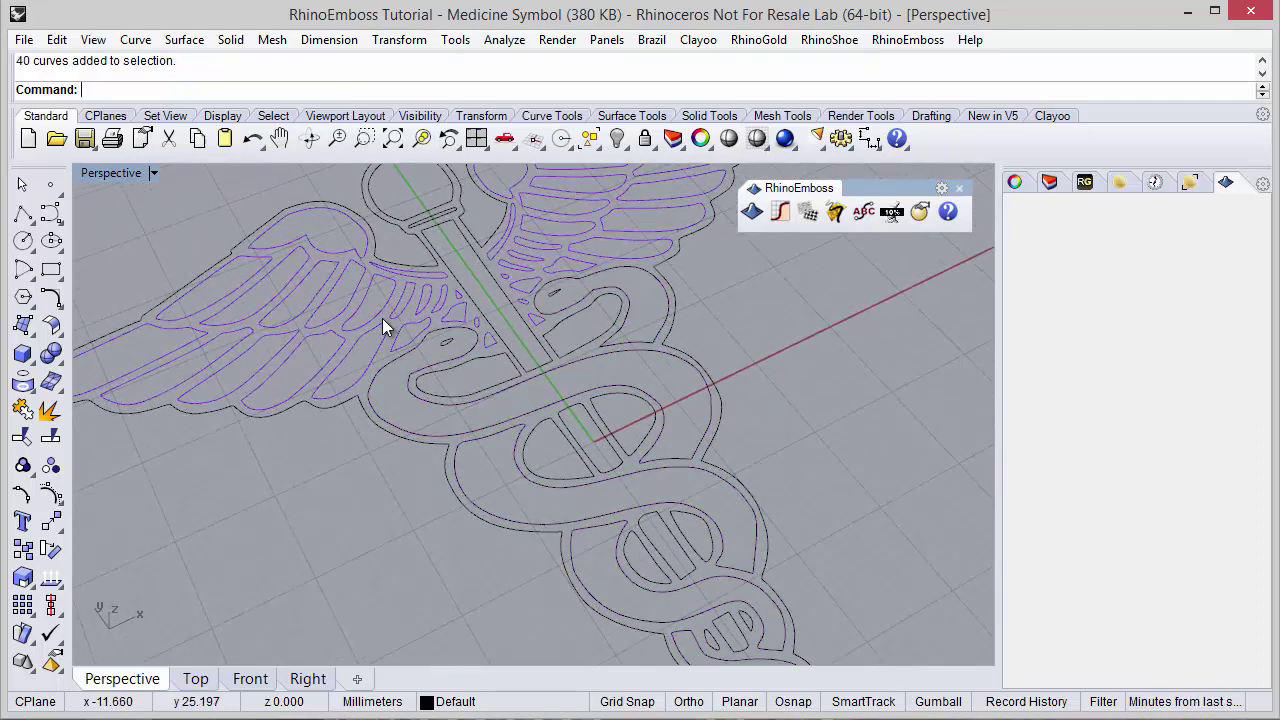
pyautogui.moveTo(382, 318); pyautogui.dragTo(499, 465, button='right')
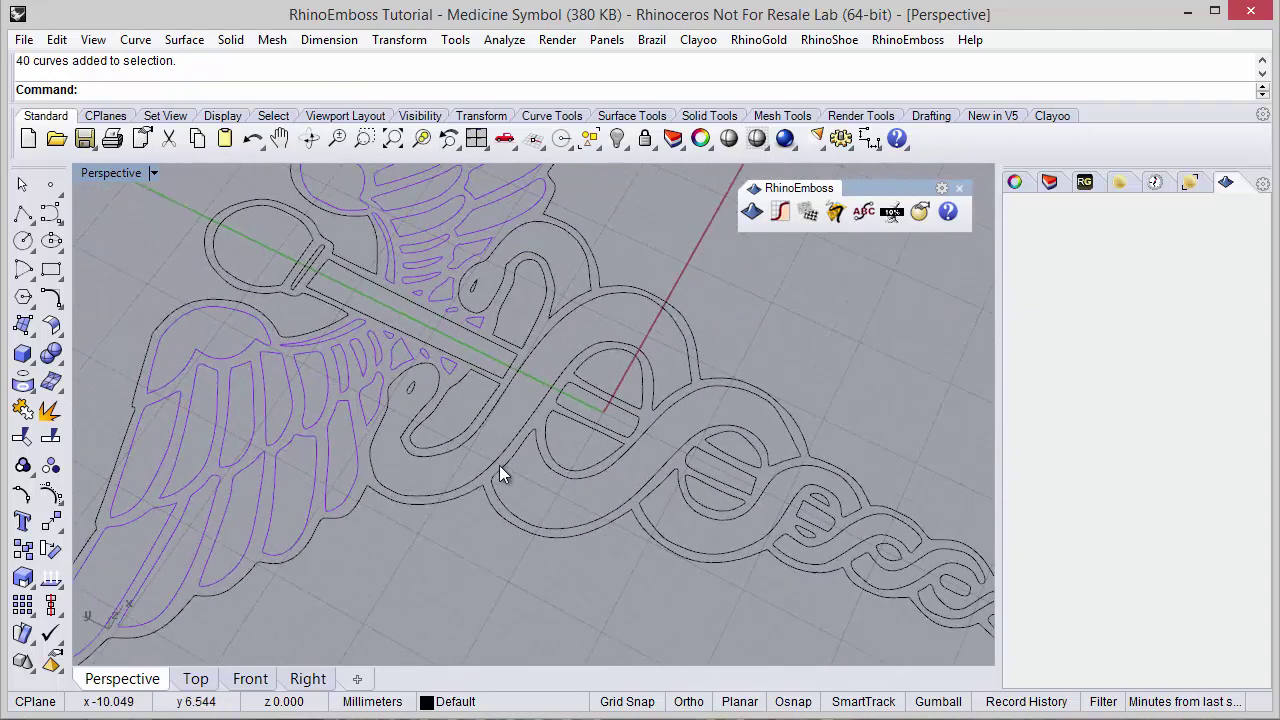
pyautogui.click(362, 272)
pyautogui.scroll(-5, 363, 270)
pyautogui.moveTo(371, 300)
pyautogui.mouseDown(button='right')
pyautogui.moveTo(350, 450)
pyautogui.moveTo(376, 290)
pyautogui.mouseUp(button='right')
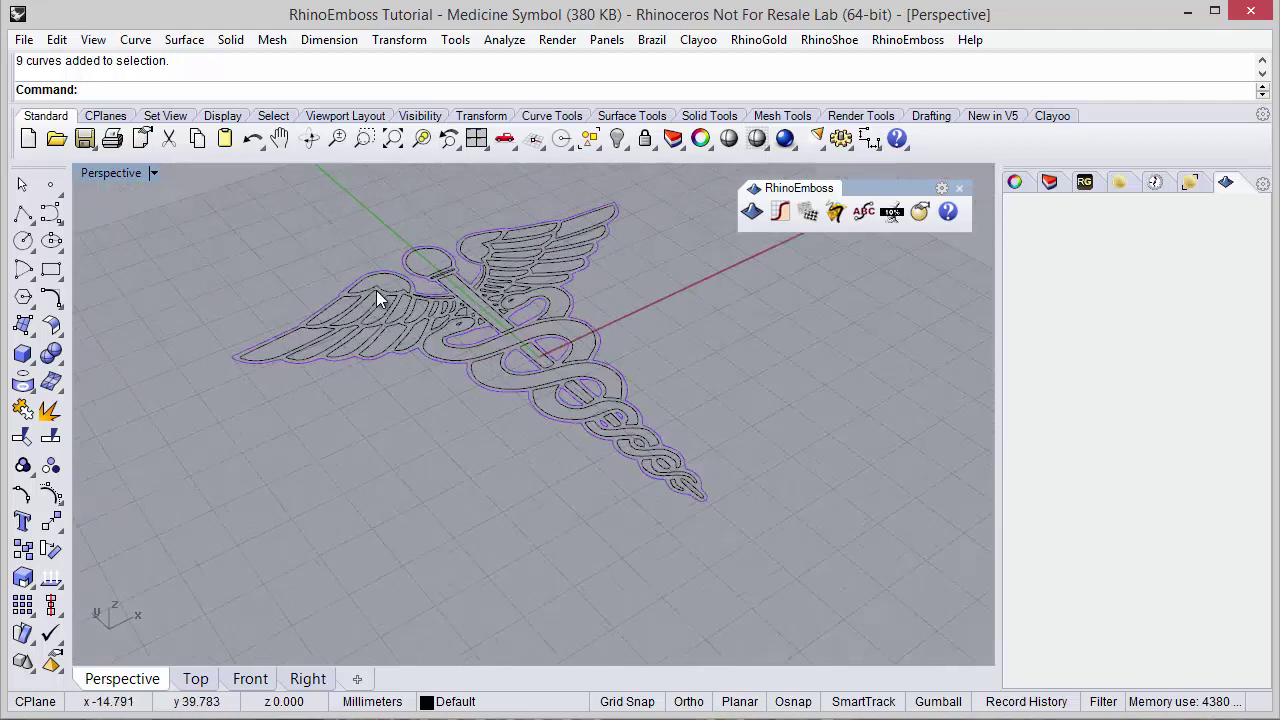
pyautogui.press('Escape')
pyautogui.scroll(3, 430, 495)
pyautogui.moveTo(486, 514); pyautogui.dragTo(547, 427, button='right')
# Step: Create a Core emboss project 109 wide, one resolution step lower (1408 × 1421 points)
pyautogui.click(750, 214)
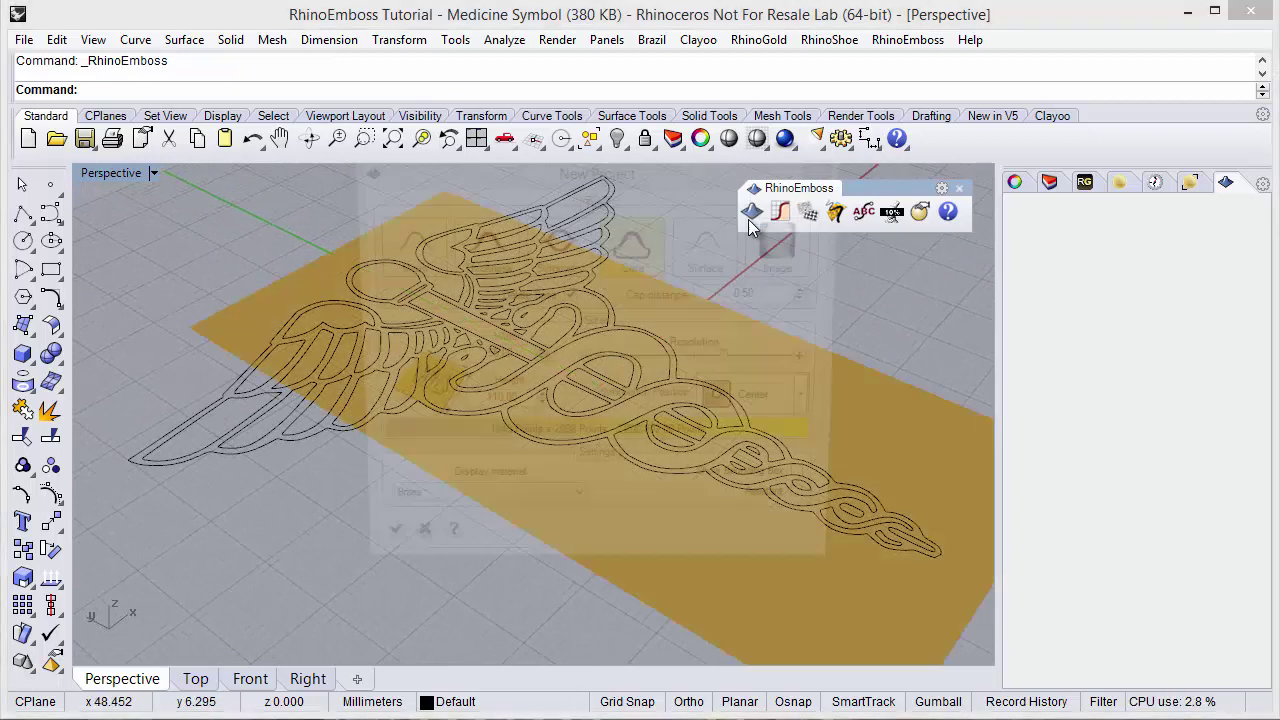
pyautogui.moveTo(620, 173); pyautogui.dragTo(958, 150)
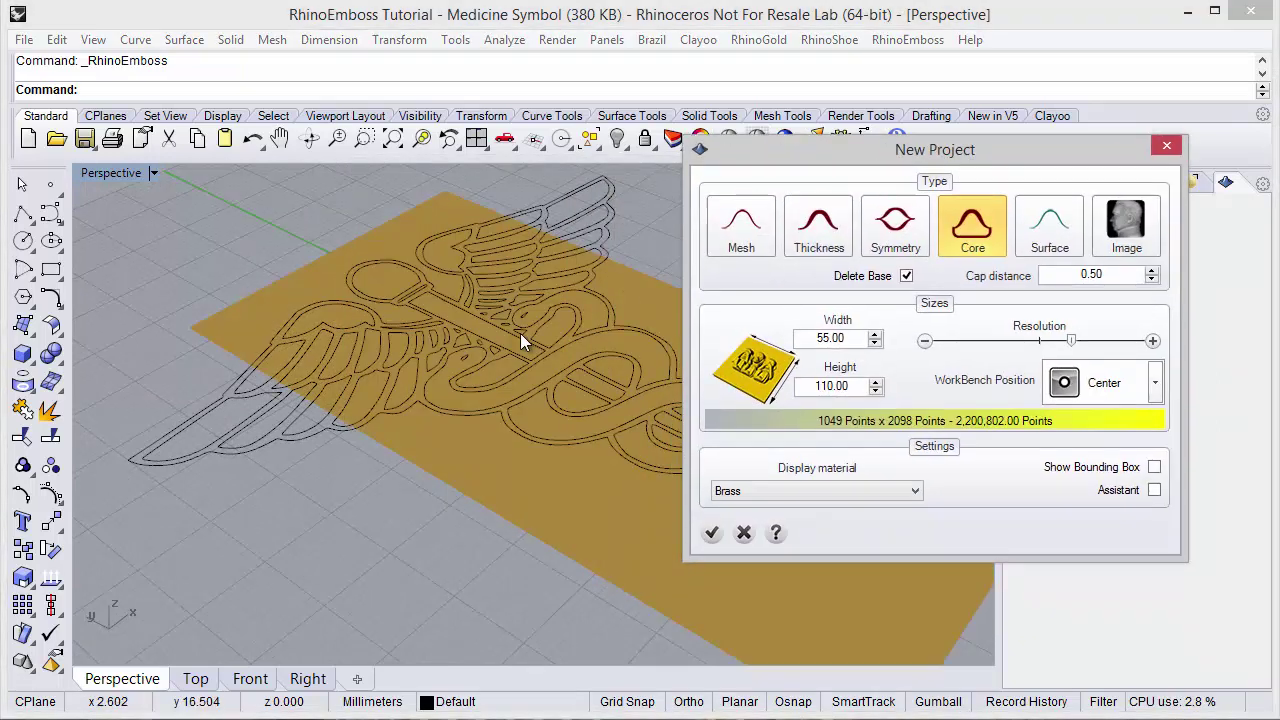
pyautogui.moveTo(520, 333); pyautogui.dragTo(515, 291, button='right')
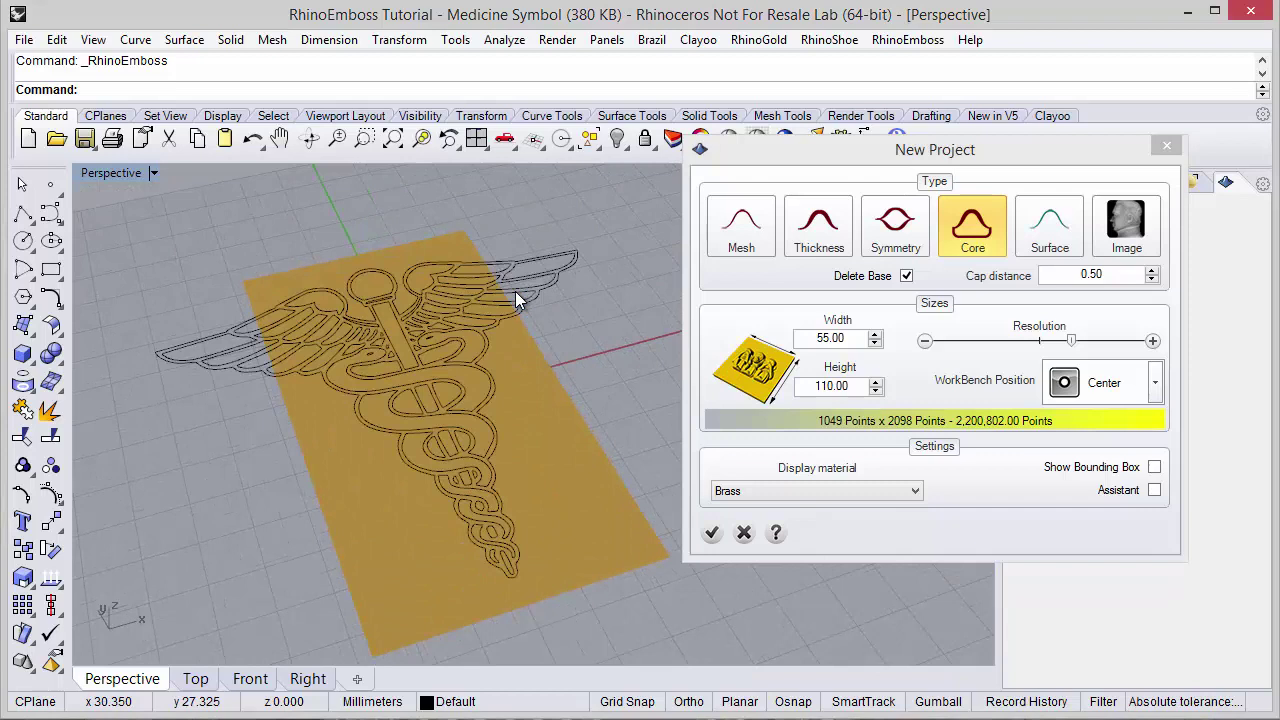
pyautogui.scroll(10, 855, 337)
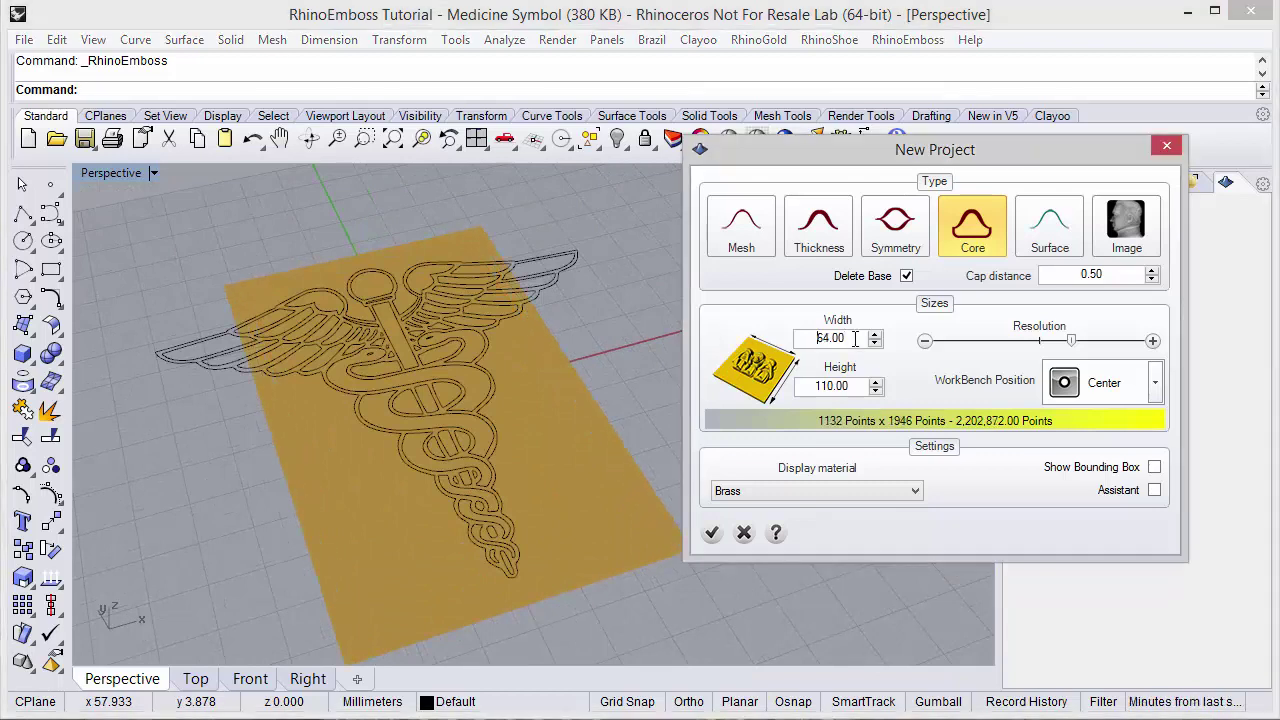
pyautogui.scroll(3, 855, 338)
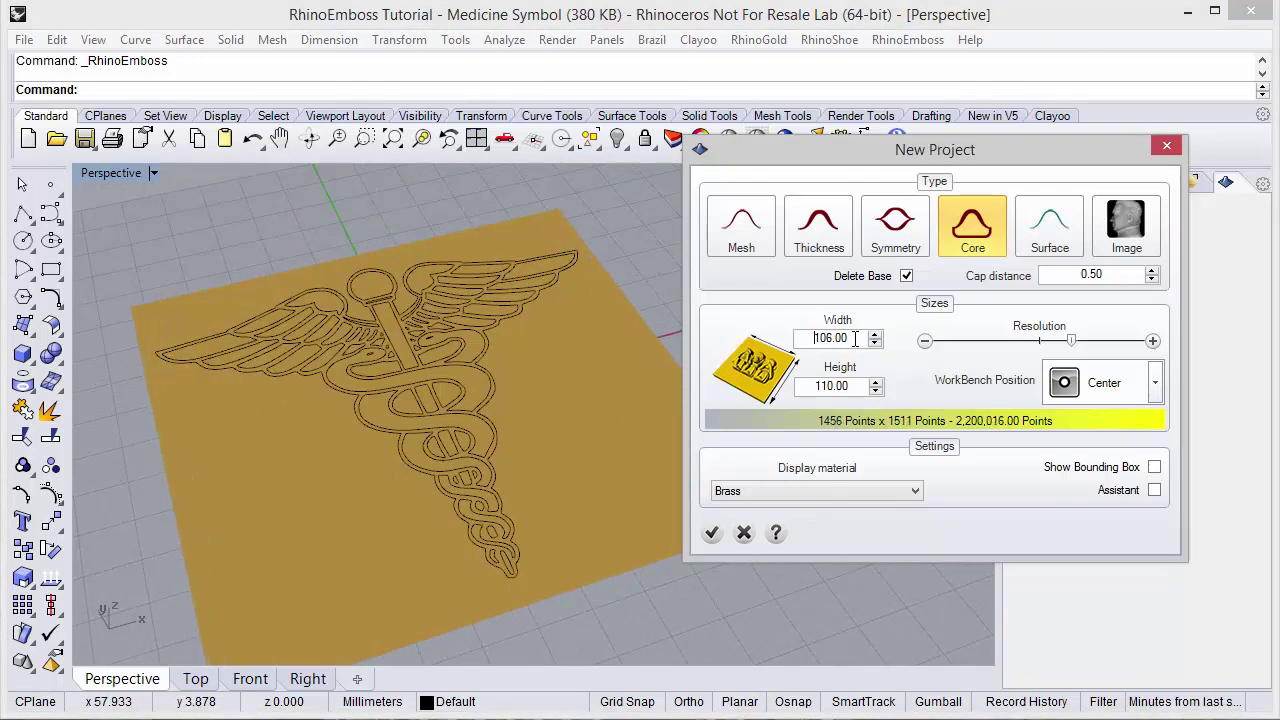
pyautogui.scroll(1, 855, 338)
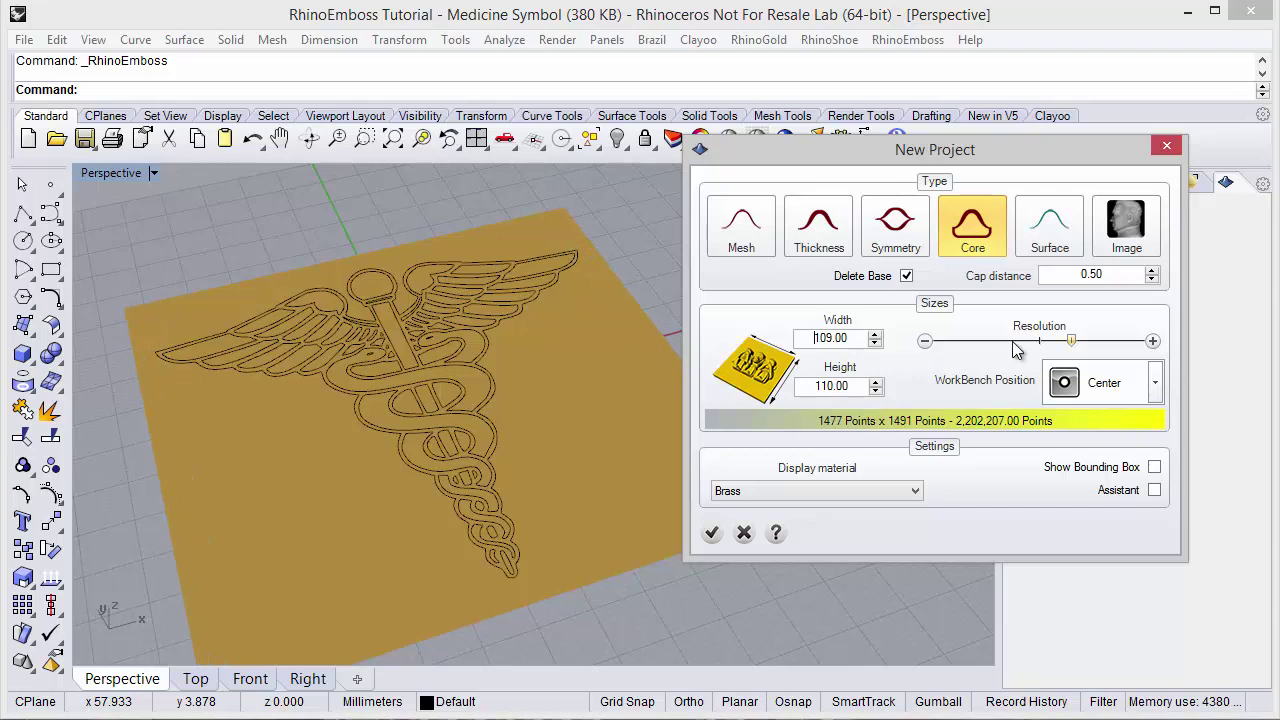
pyautogui.click(926, 342)
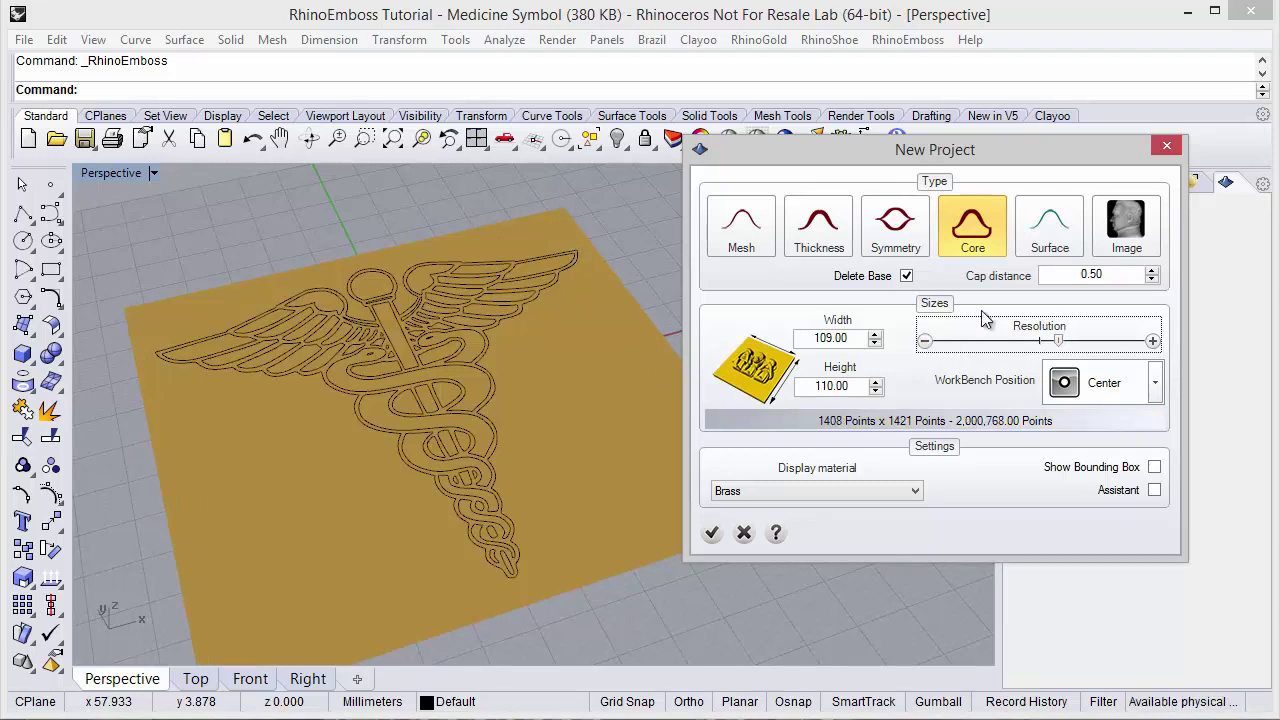
pyautogui.click(714, 533)
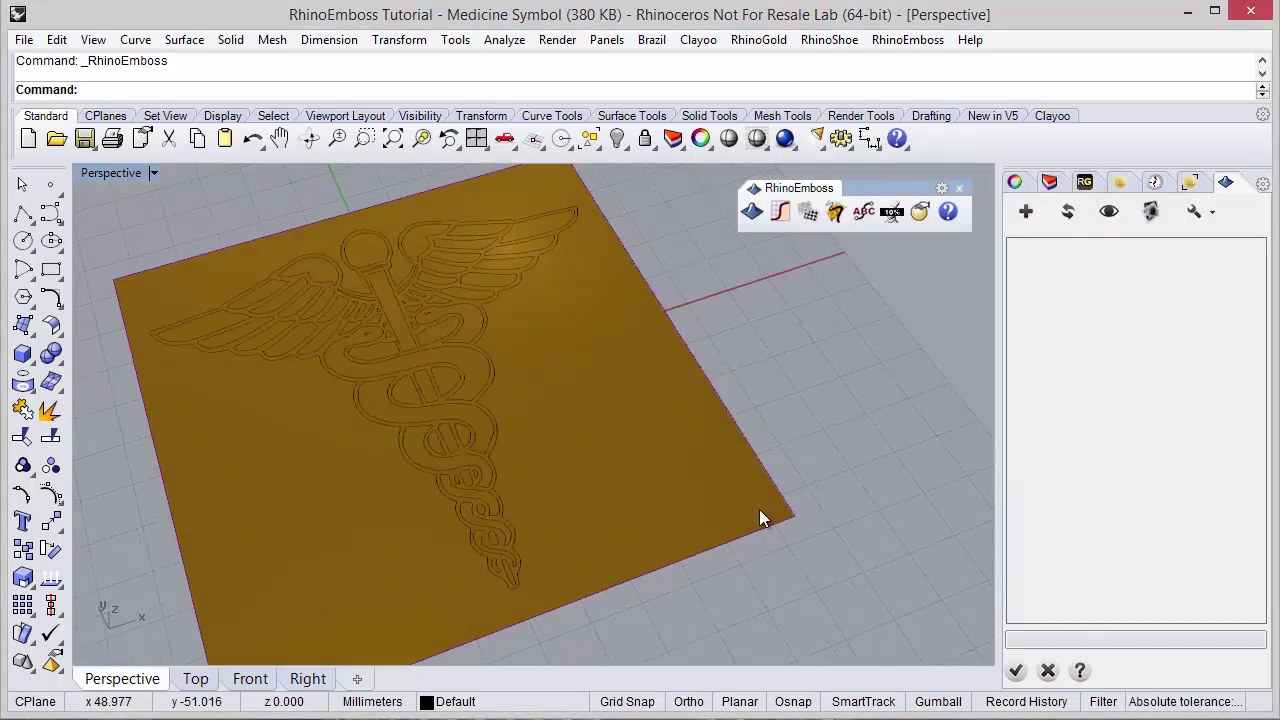
# Step: Add an Extrude layer bounded by the caduceus outer outline, raised 0.50 in Add style
pyautogui.moveTo(759, 509); pyautogui.dragTo(855, 408, button='right')
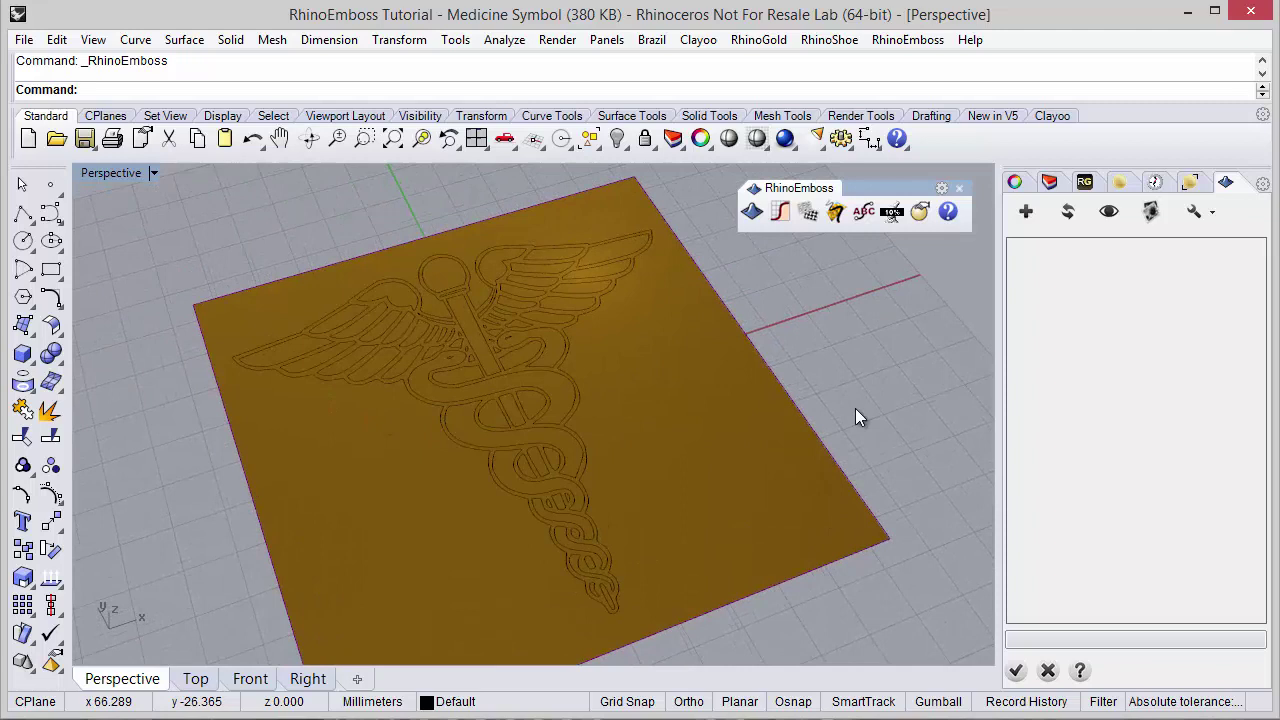
pyautogui.click(1025, 212)
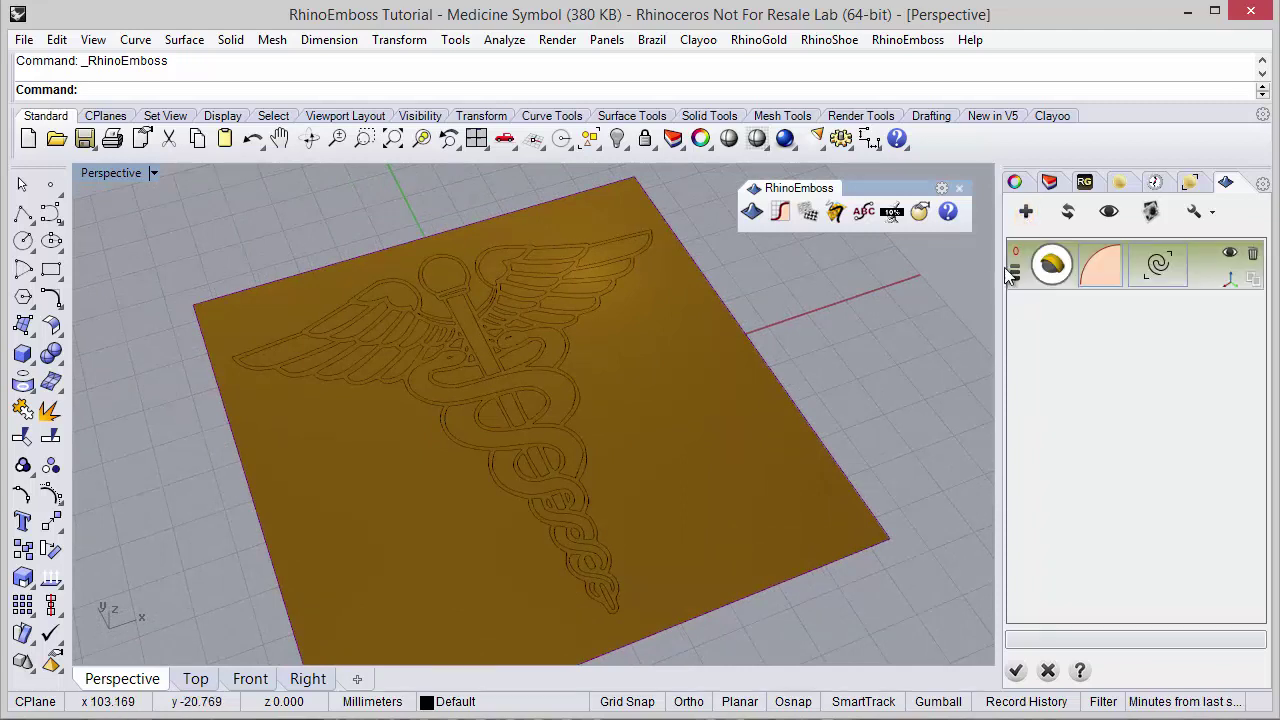
pyautogui.click(1046, 273)
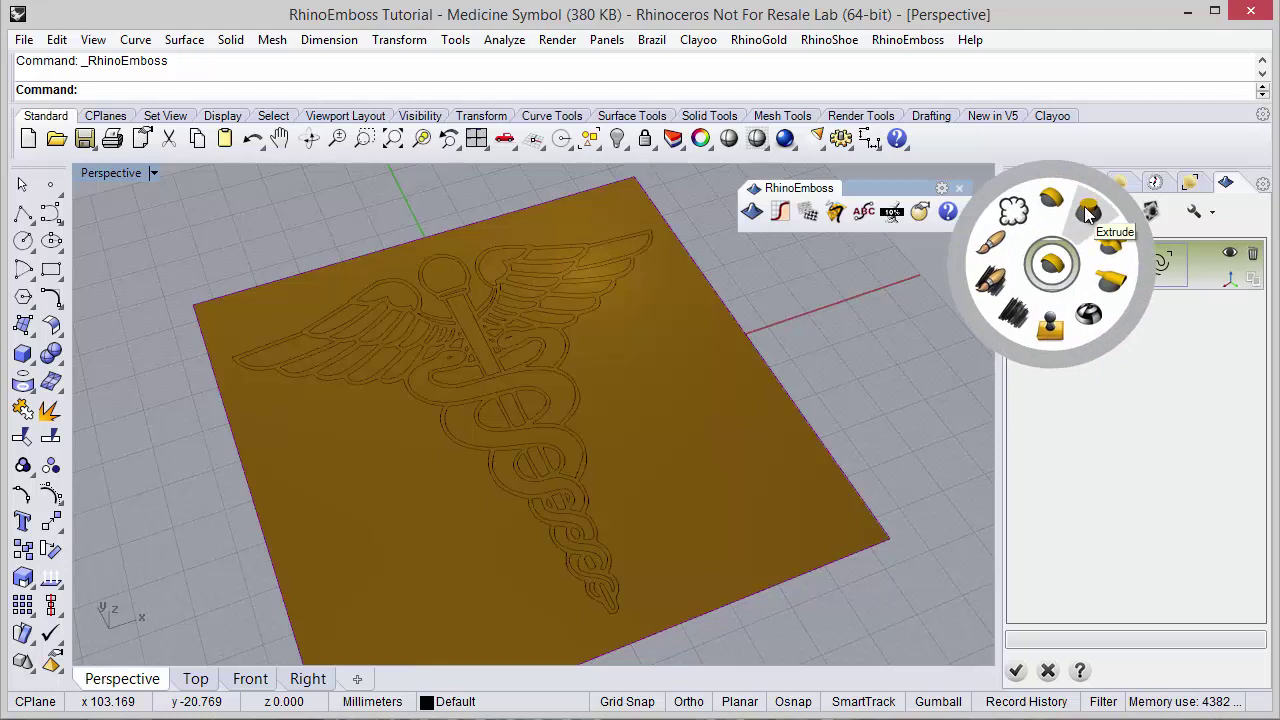
pyautogui.click(1090, 212)
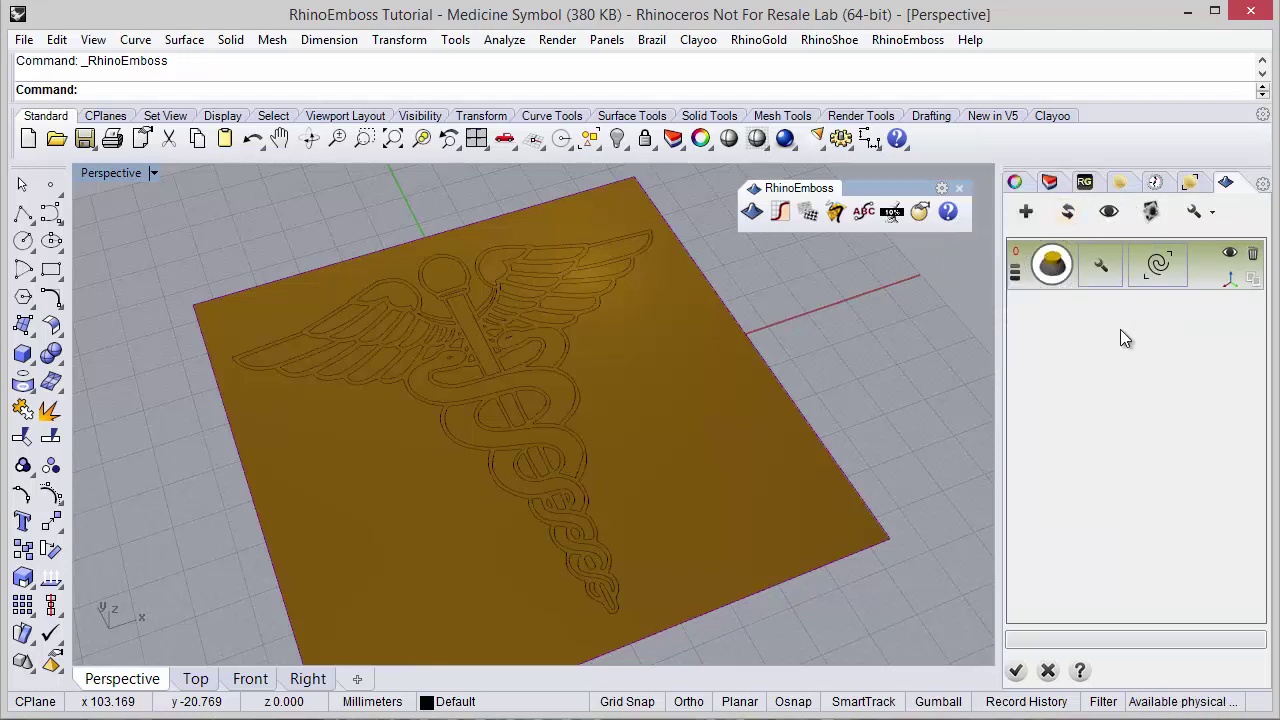
pyautogui.click(1155, 268)
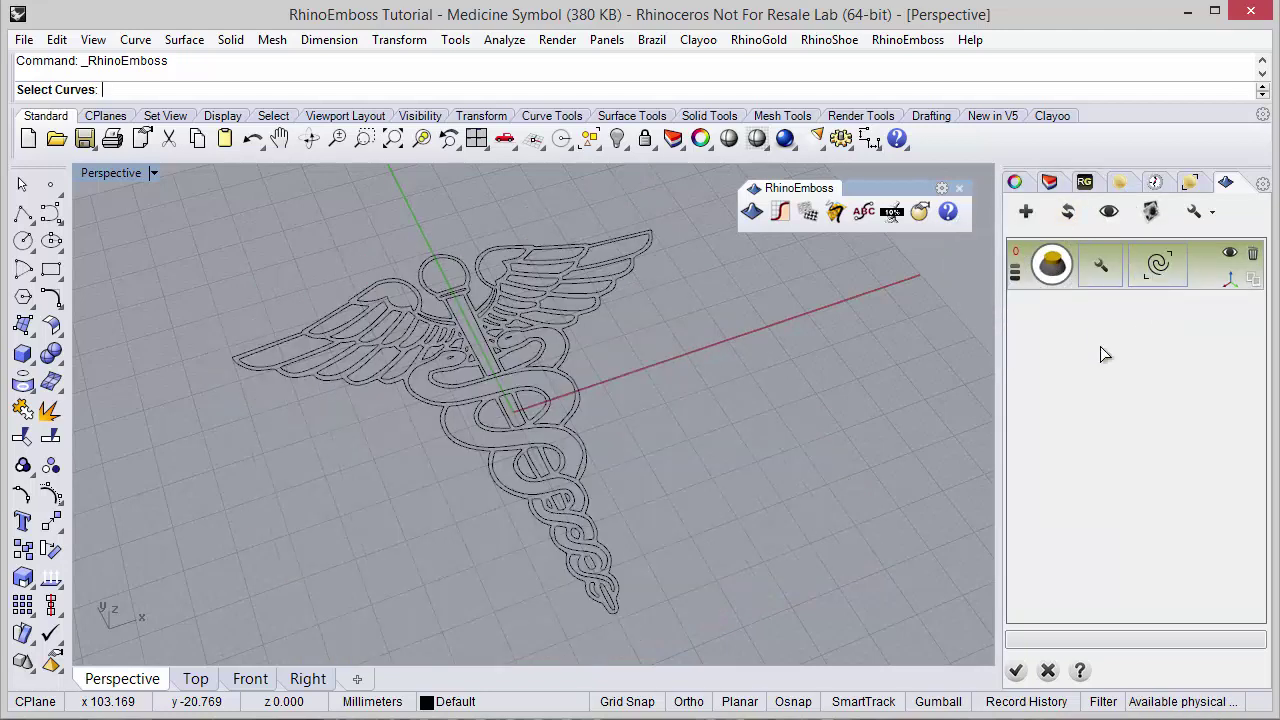
pyautogui.click(606, 616)
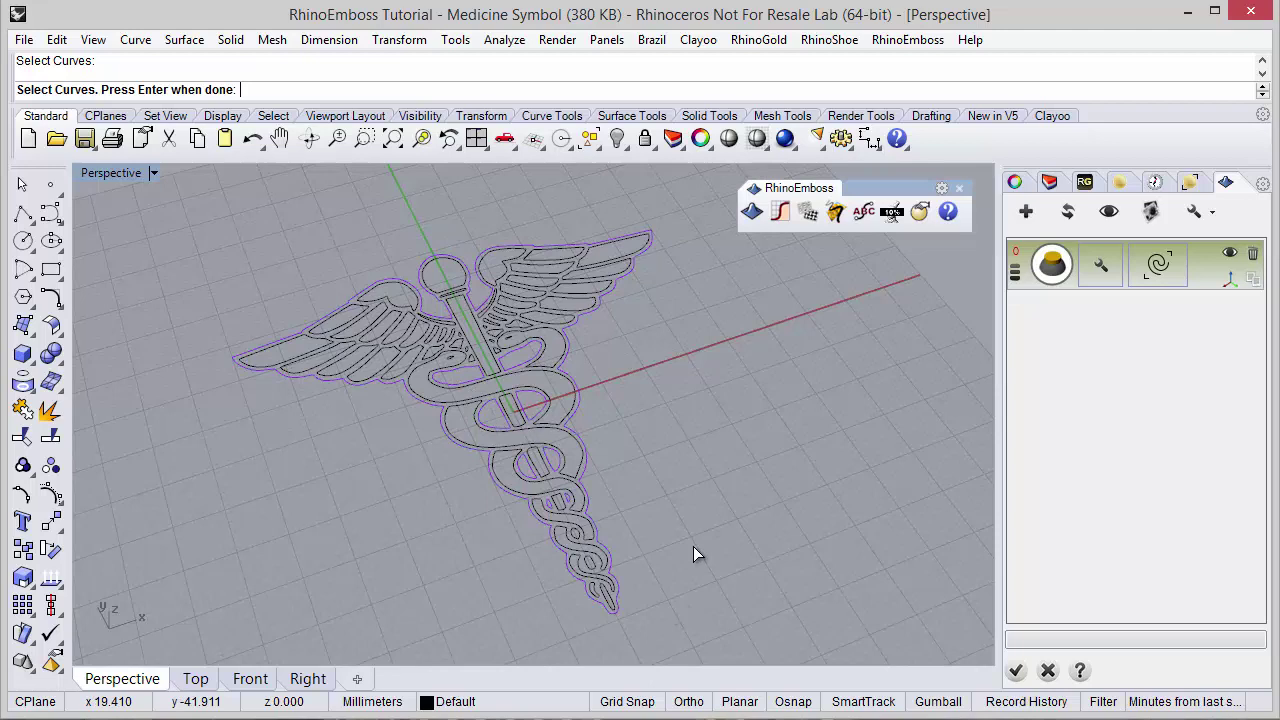
pyautogui.press('Return')
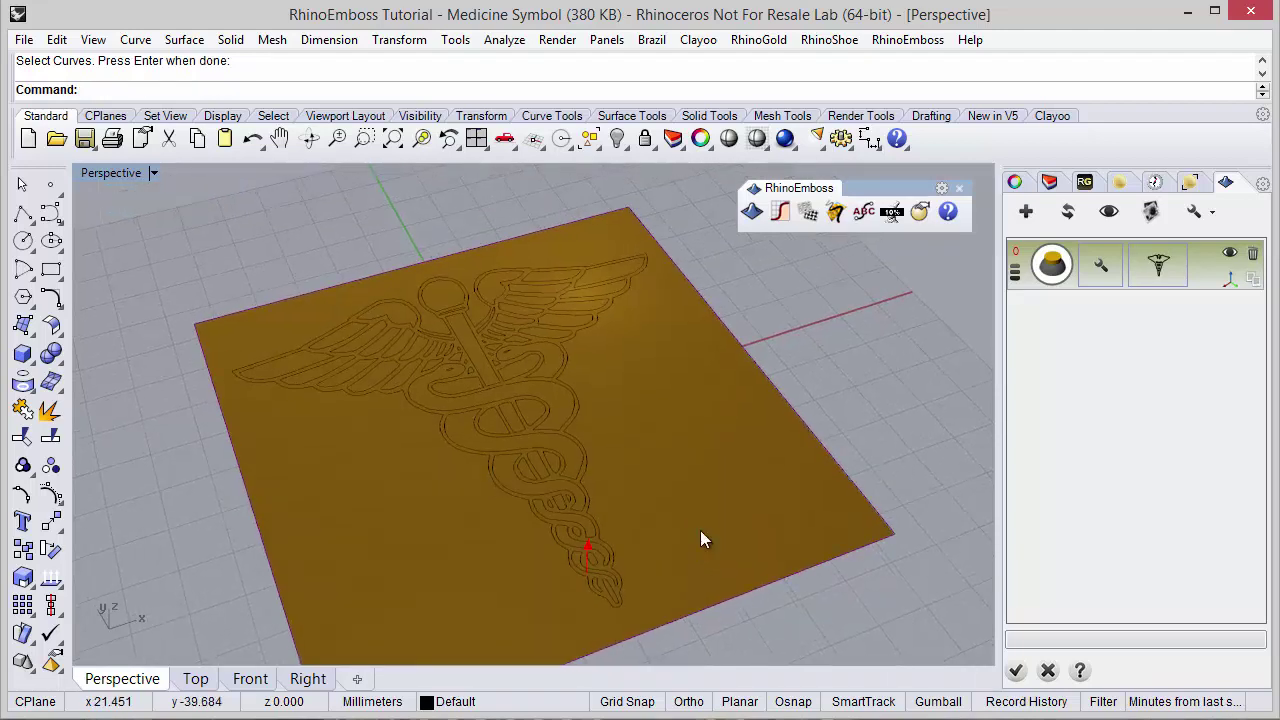
pyautogui.click(1099, 283)
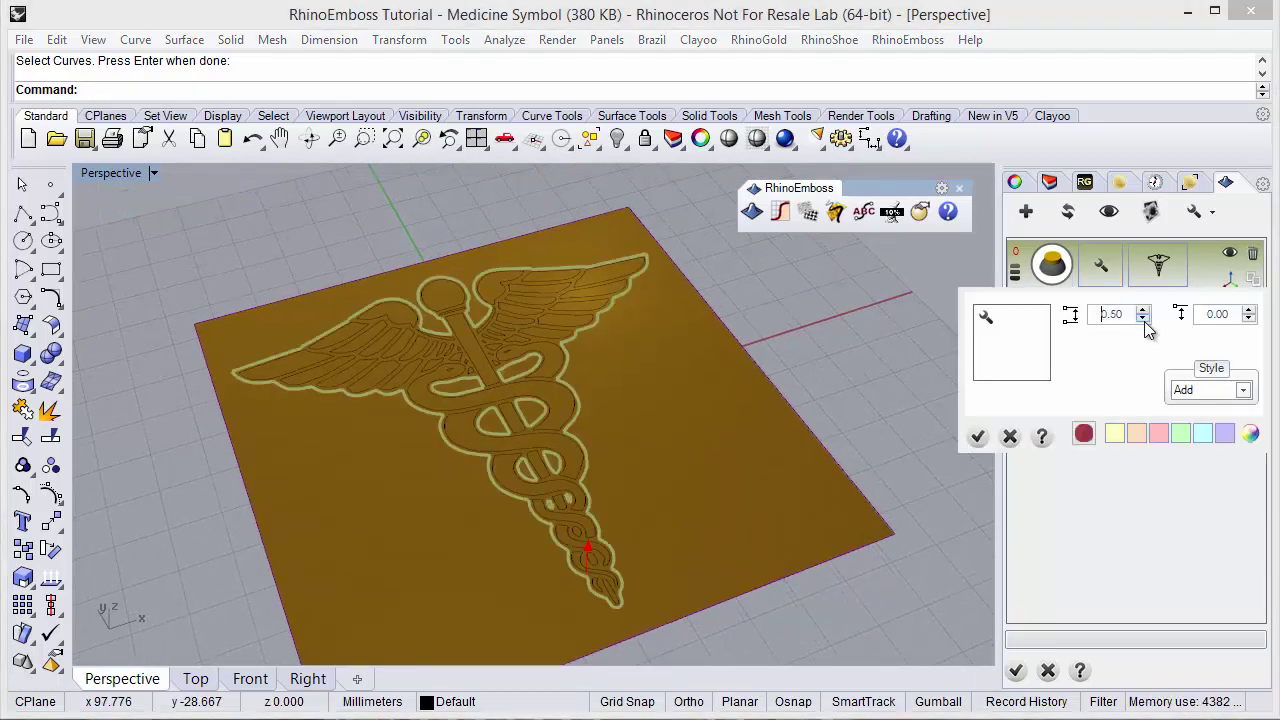
pyautogui.click(980, 437)
# Step: Regenerate the mesh so the caduceus rises as a gold relief, and zoom to inspect it
pyautogui.click(1069, 212)
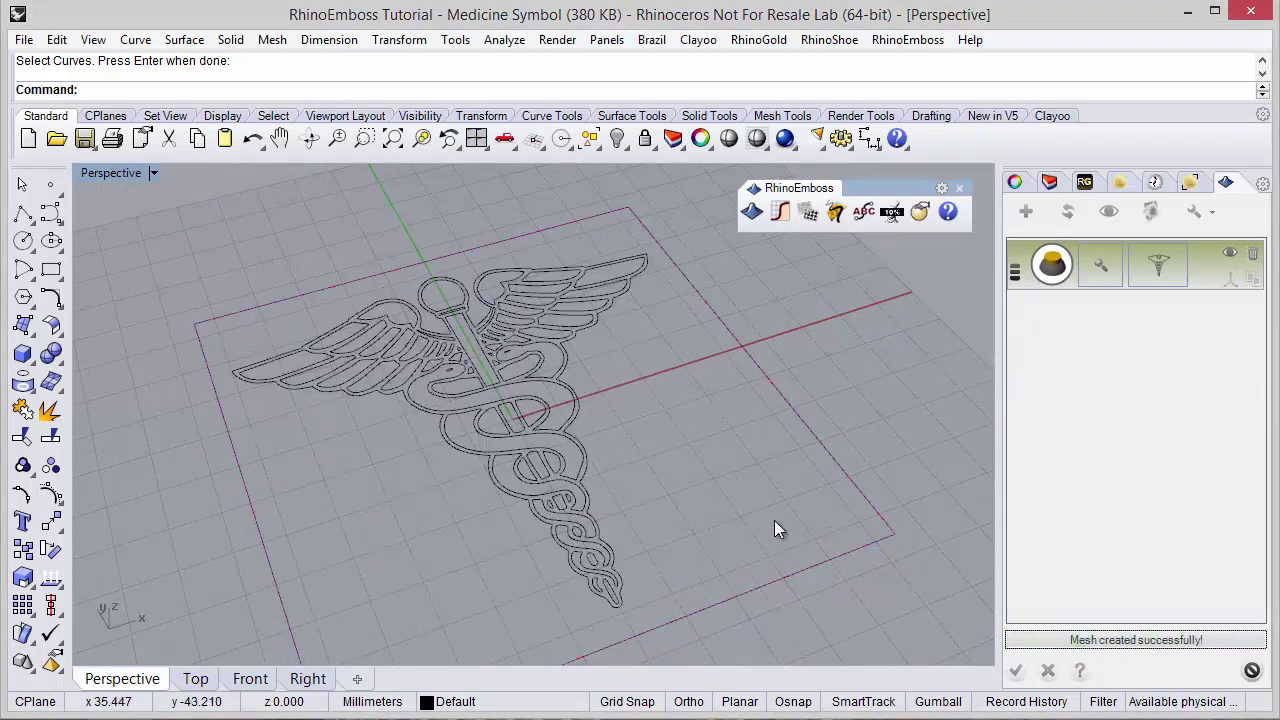
pyautogui.scroll(3, 720, 580)
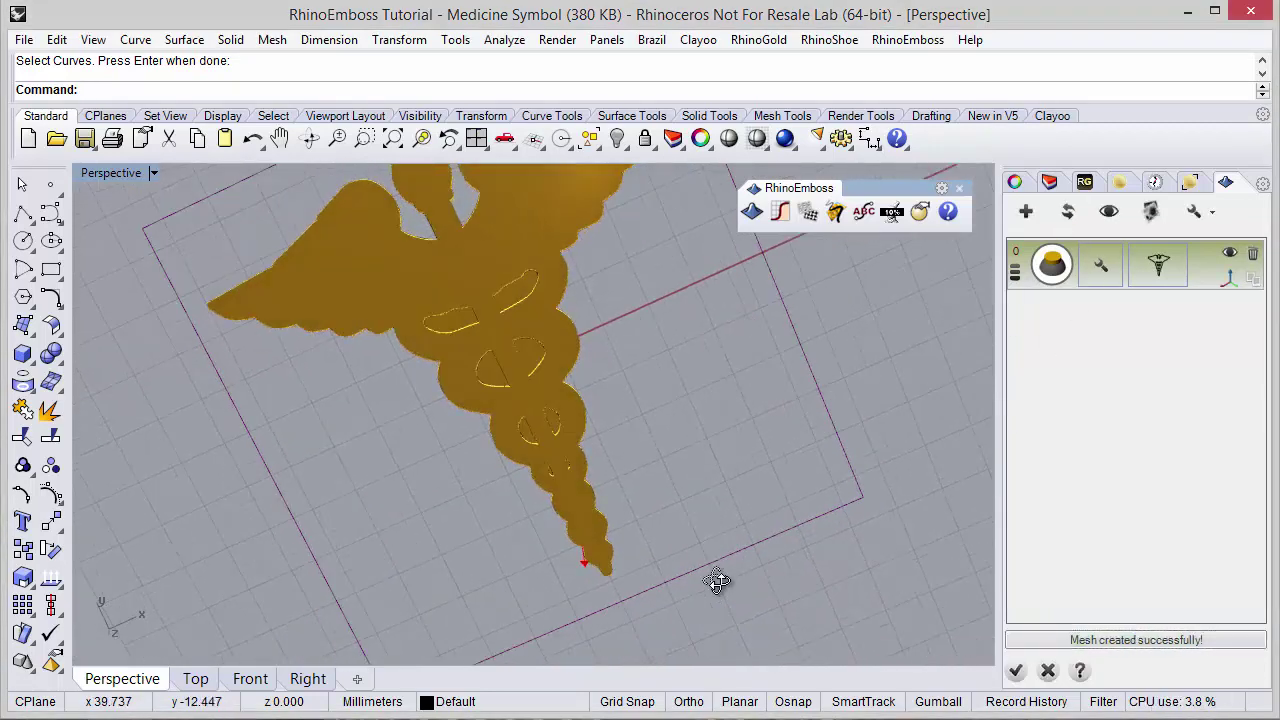
pyautogui.scroll(-3, 728, 434)
pyautogui.scroll(5, 468, 363)
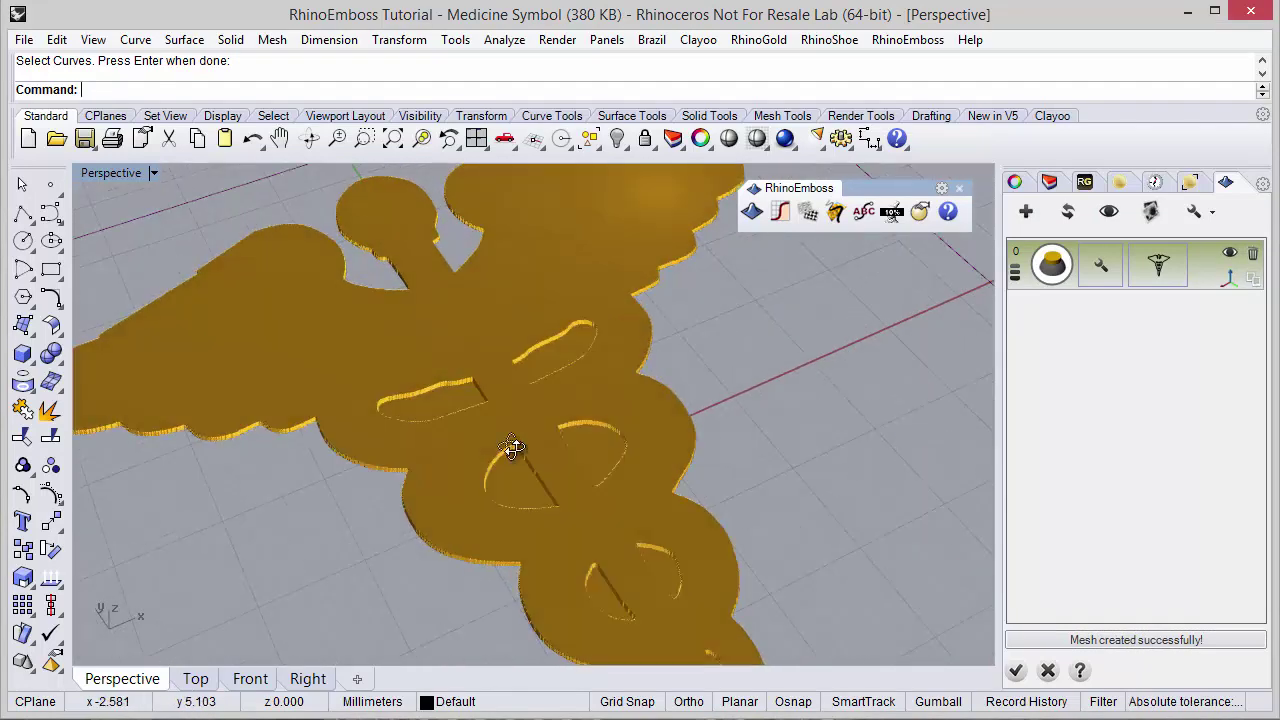
pyautogui.scroll(-5, 621, 433)
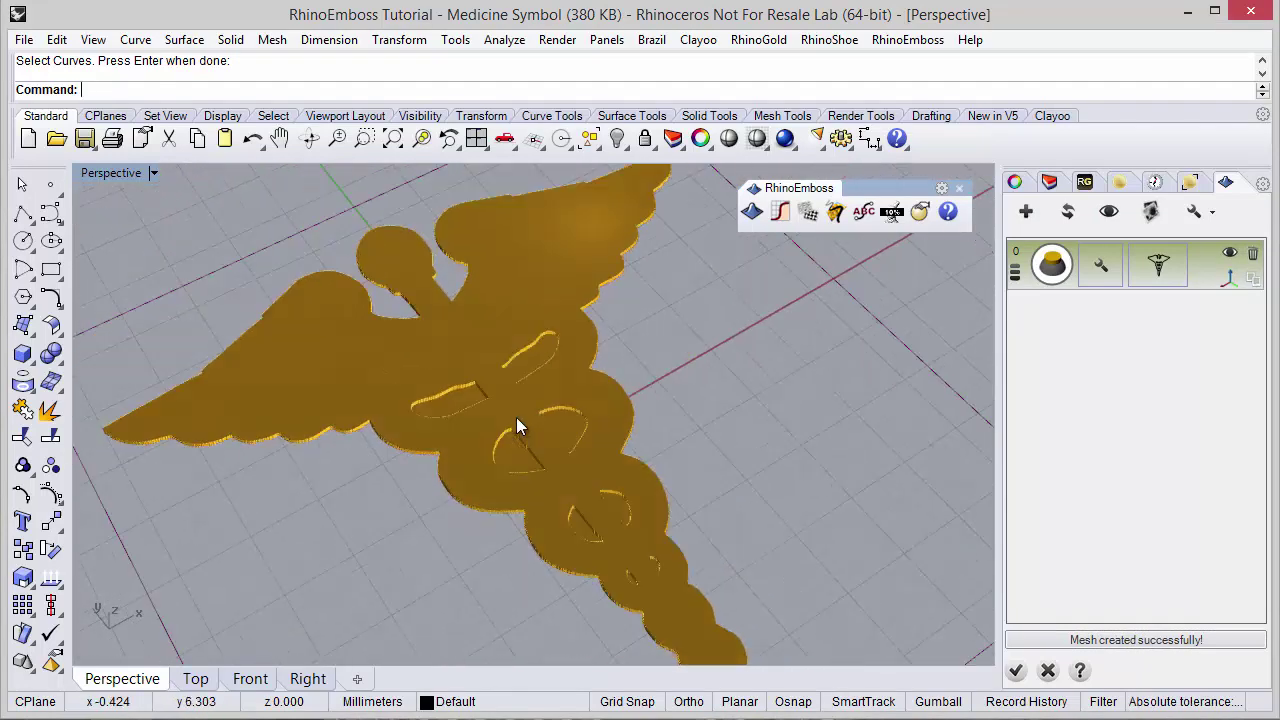
# Step: Reconfirm the layer's operation settings and orbit around the raised caduceus mesh
pyautogui.click(1100, 265)
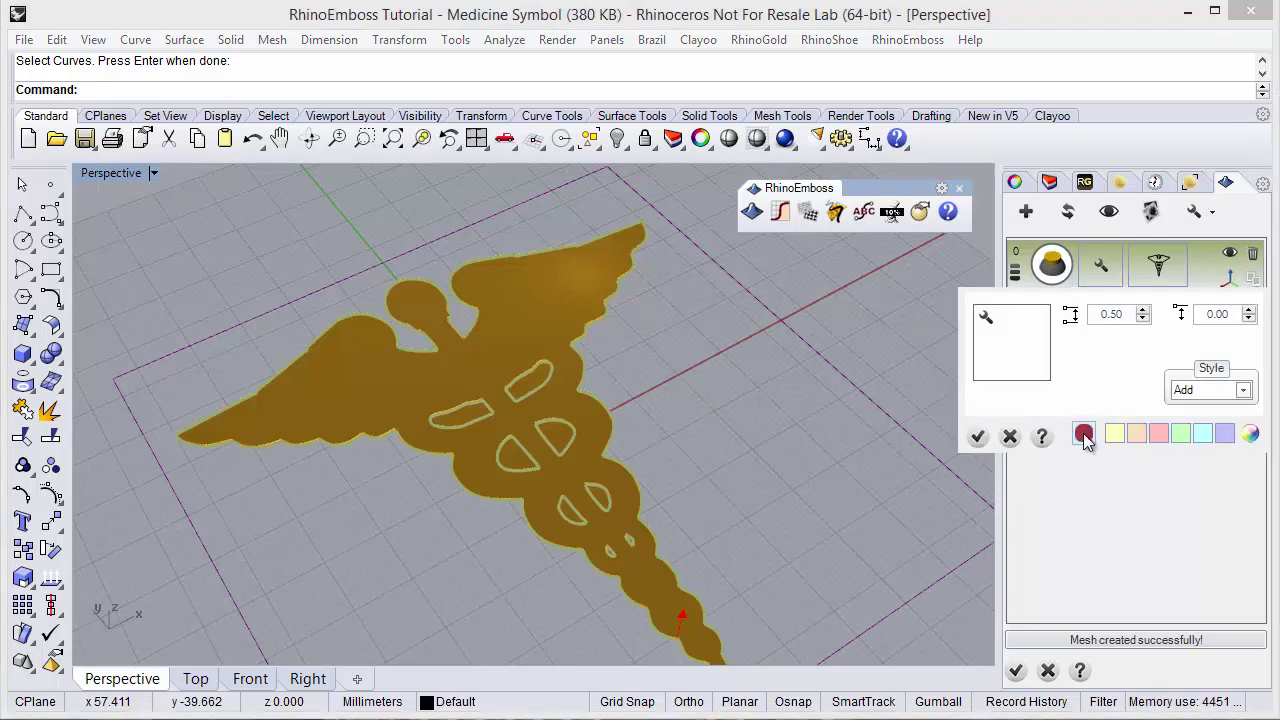
pyautogui.click(975, 437)
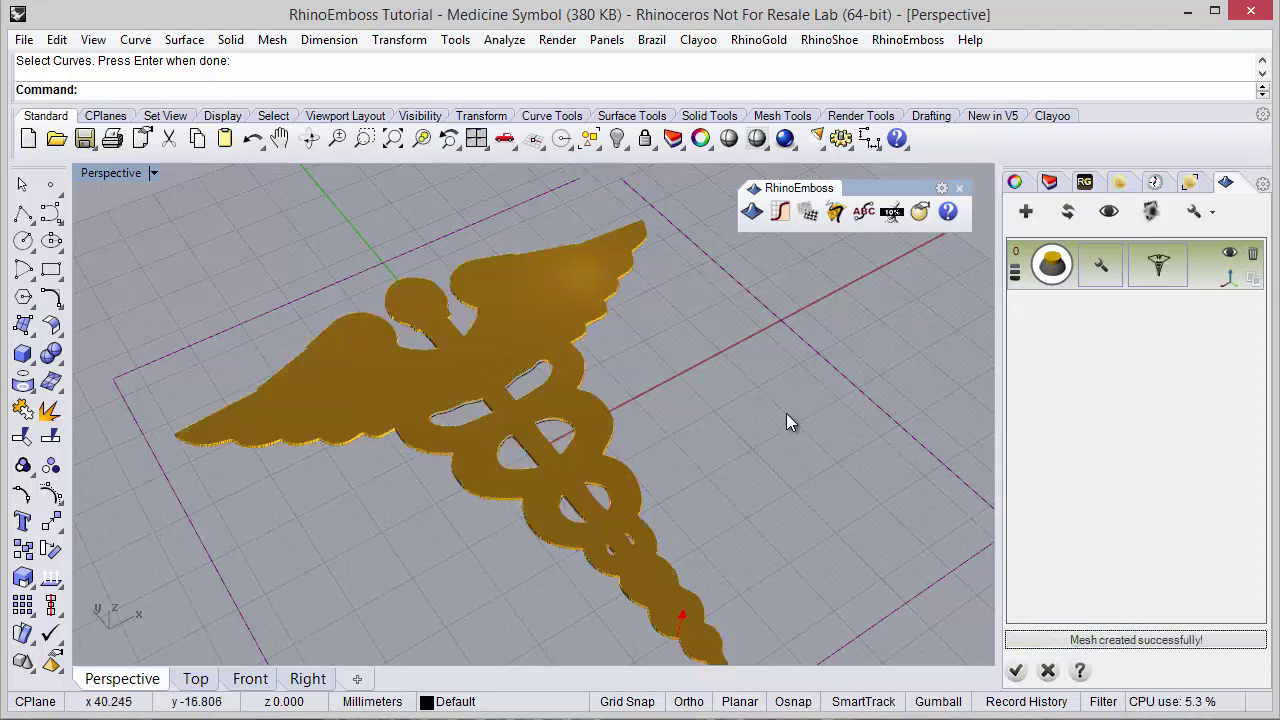
pyautogui.moveTo(786, 413); pyautogui.dragTo(730, 485, button='right')
pyautogui.scroll(-3, 638, 400)
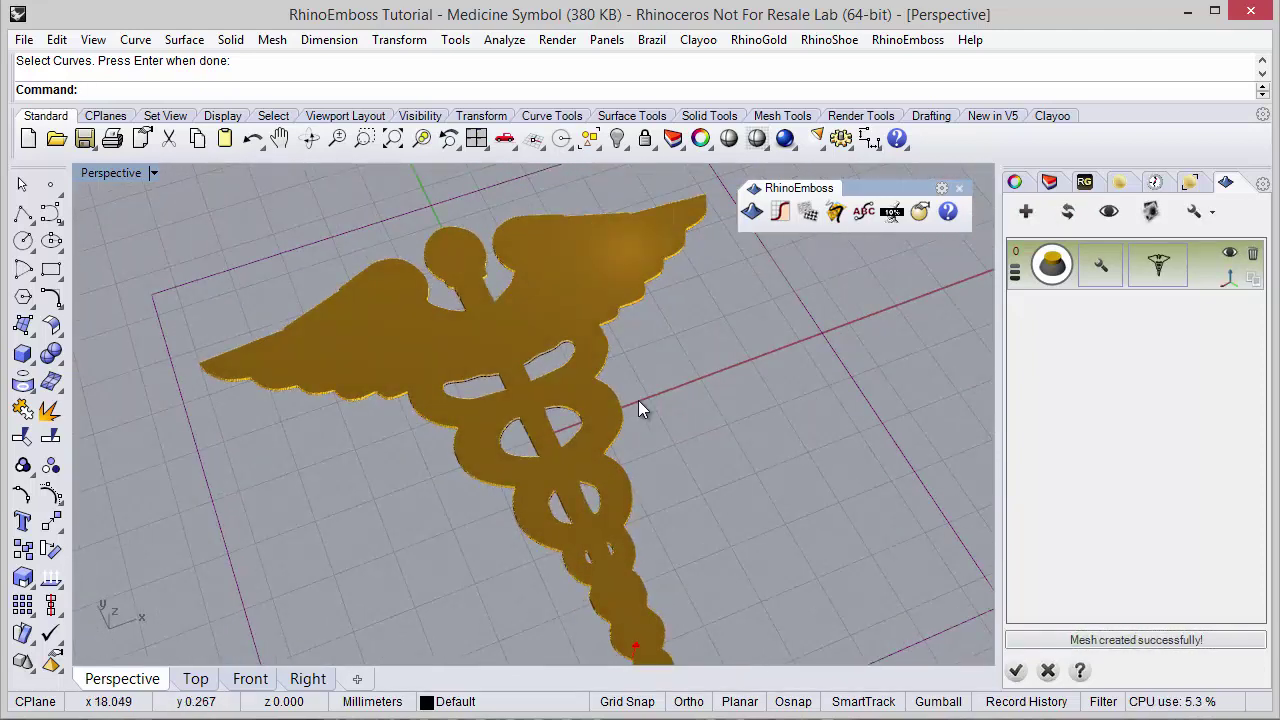
pyautogui.moveTo(631, 437); pyautogui.dragTo(614, 457, button='right')
pyautogui.scroll(3, 608, 463)
pyautogui.scroll(-3, 620, 430)
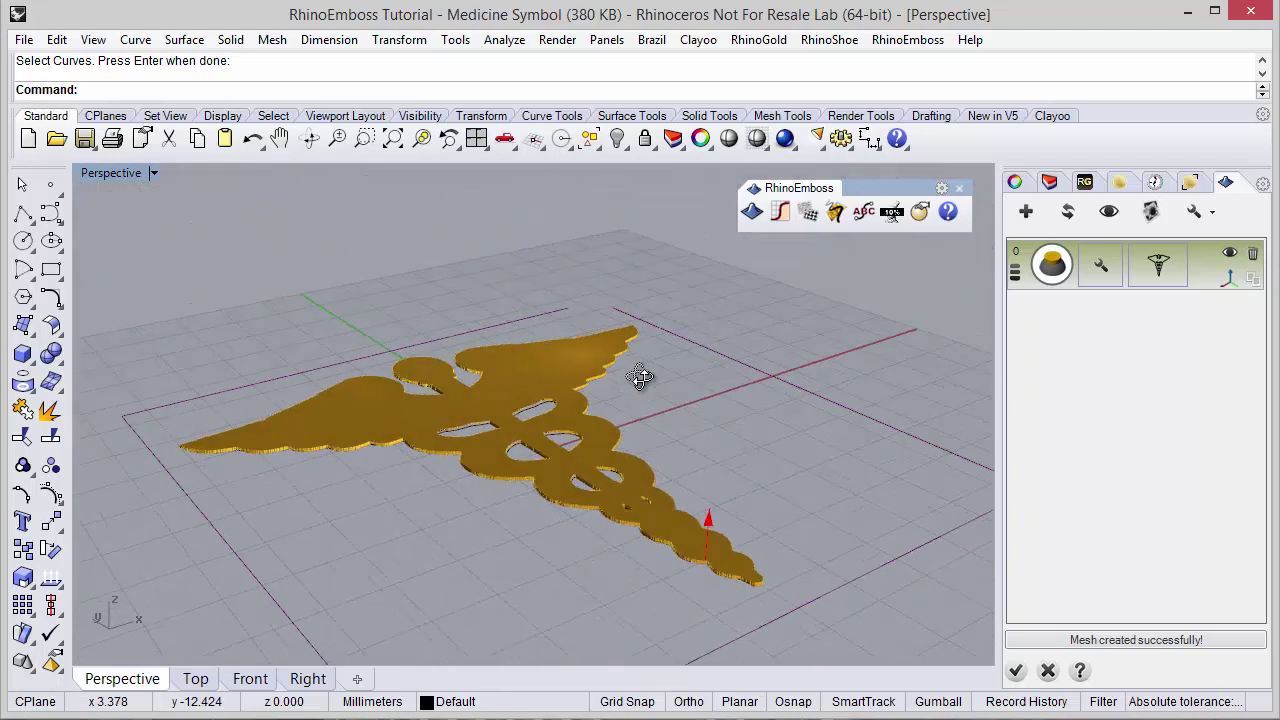
pyautogui.moveTo(640, 374); pyautogui.dragTo(639, 425, button='right')
pyautogui.scroll(3, 639, 425)
# Step: Add a By Profiles emboss layer built from the twin snake curves
pyautogui.click(1025, 213)
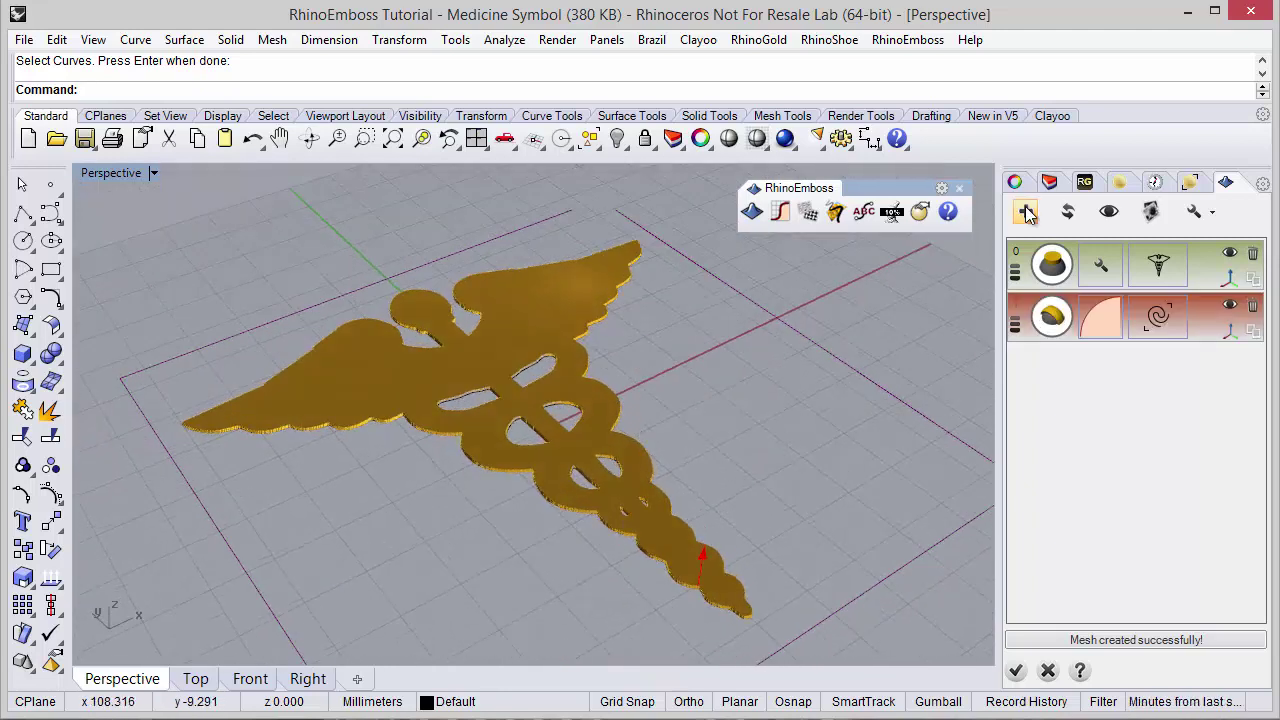
pyautogui.click(1053, 318)
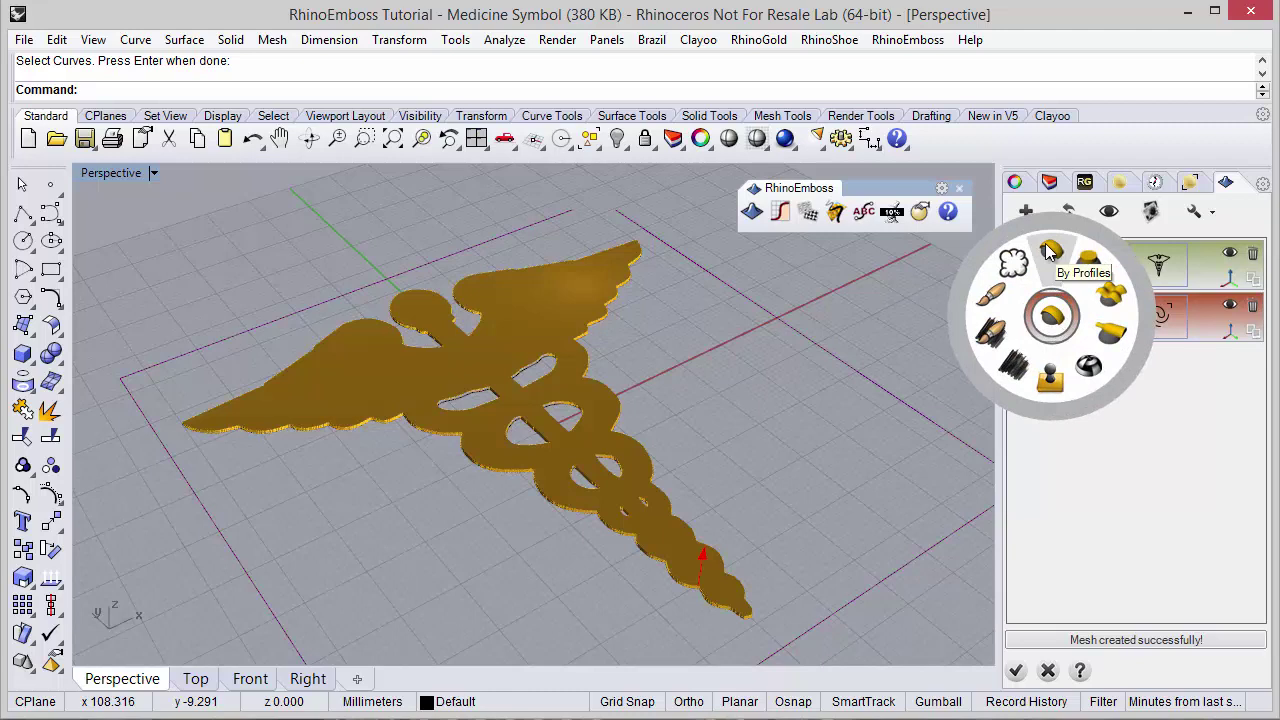
pyautogui.click(1047, 245)
pyautogui.click(1158, 316)
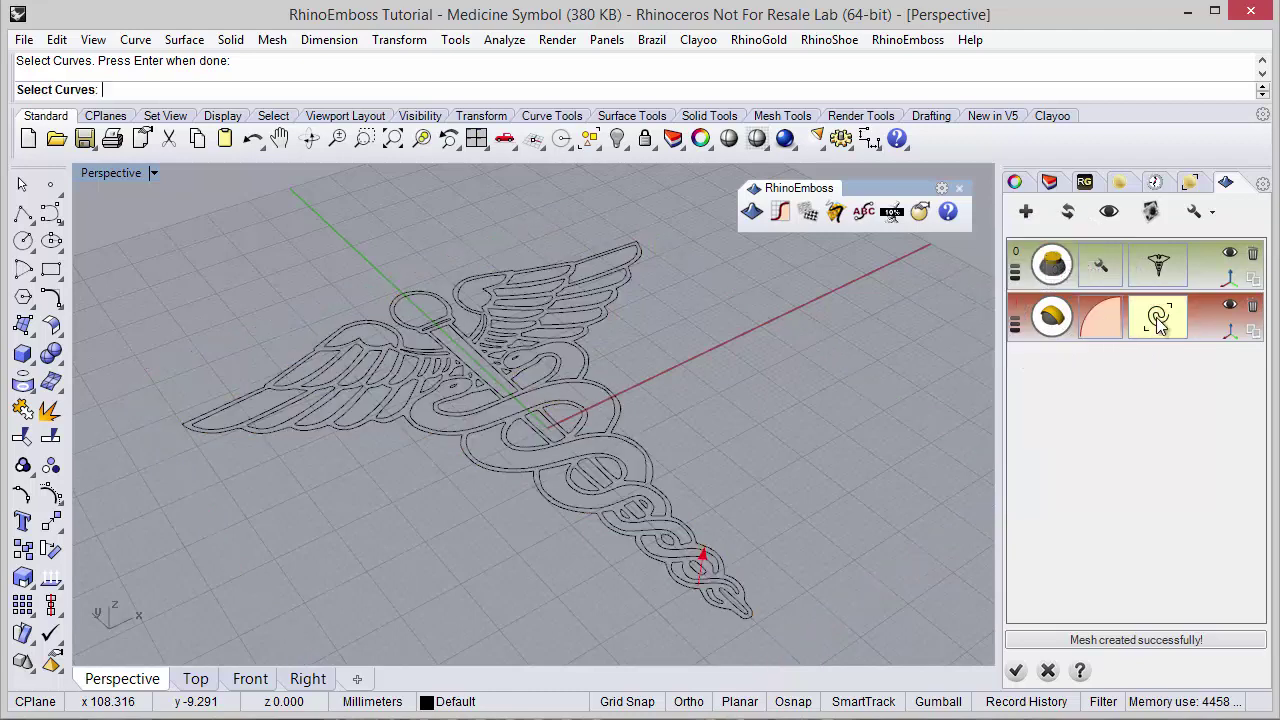
pyautogui.click(513, 454)
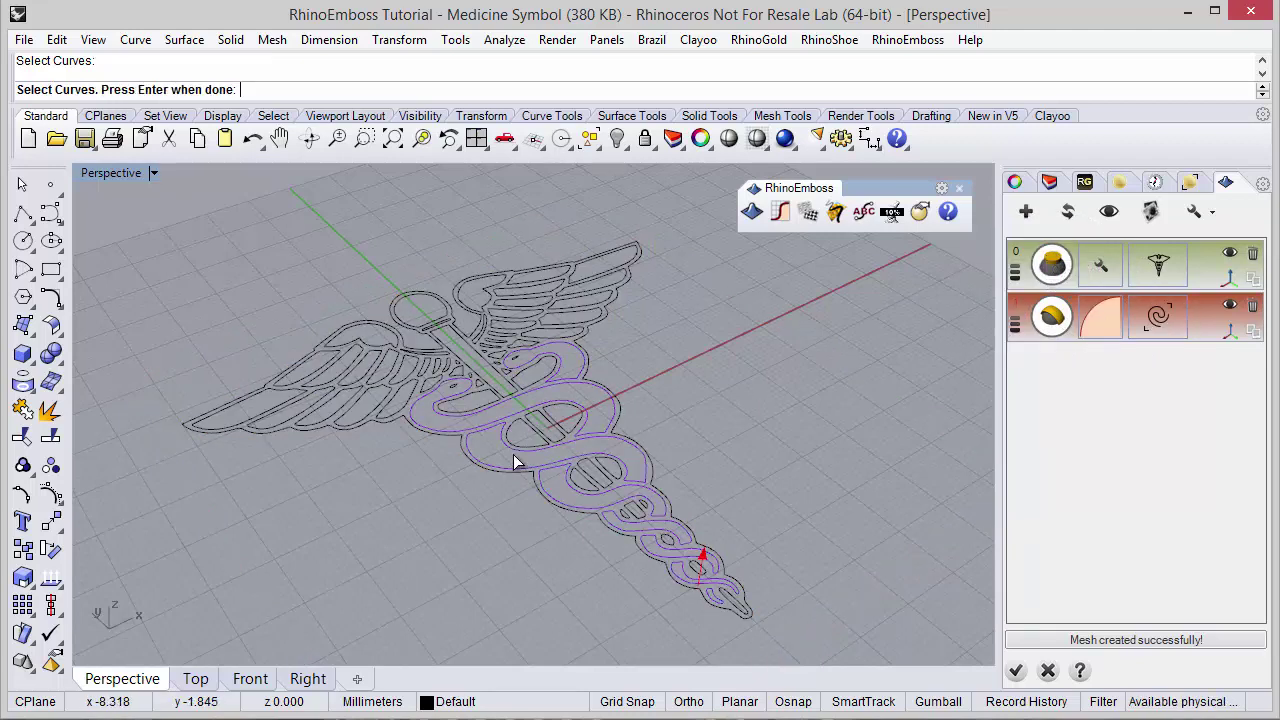
pyautogui.press('Return')
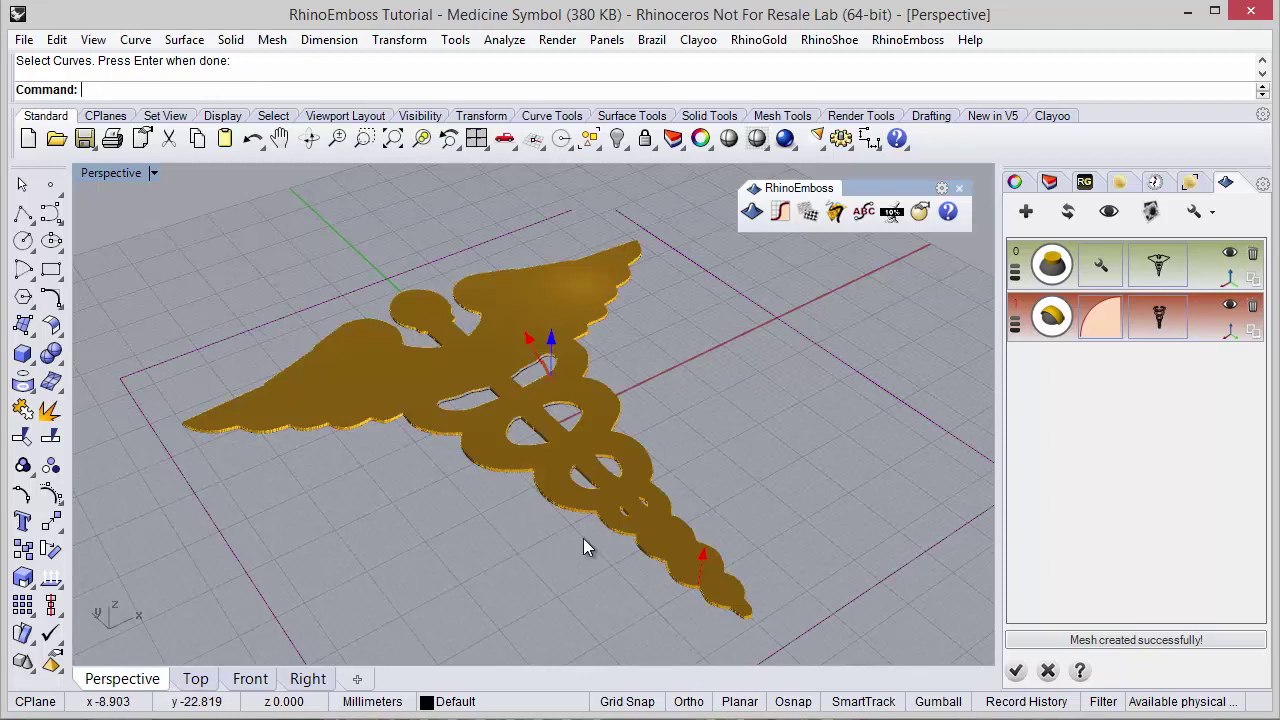
pyautogui.moveTo(585, 548); pyautogui.dragTo(663, 451, button='right')
pyautogui.scroll(3, 643, 395)
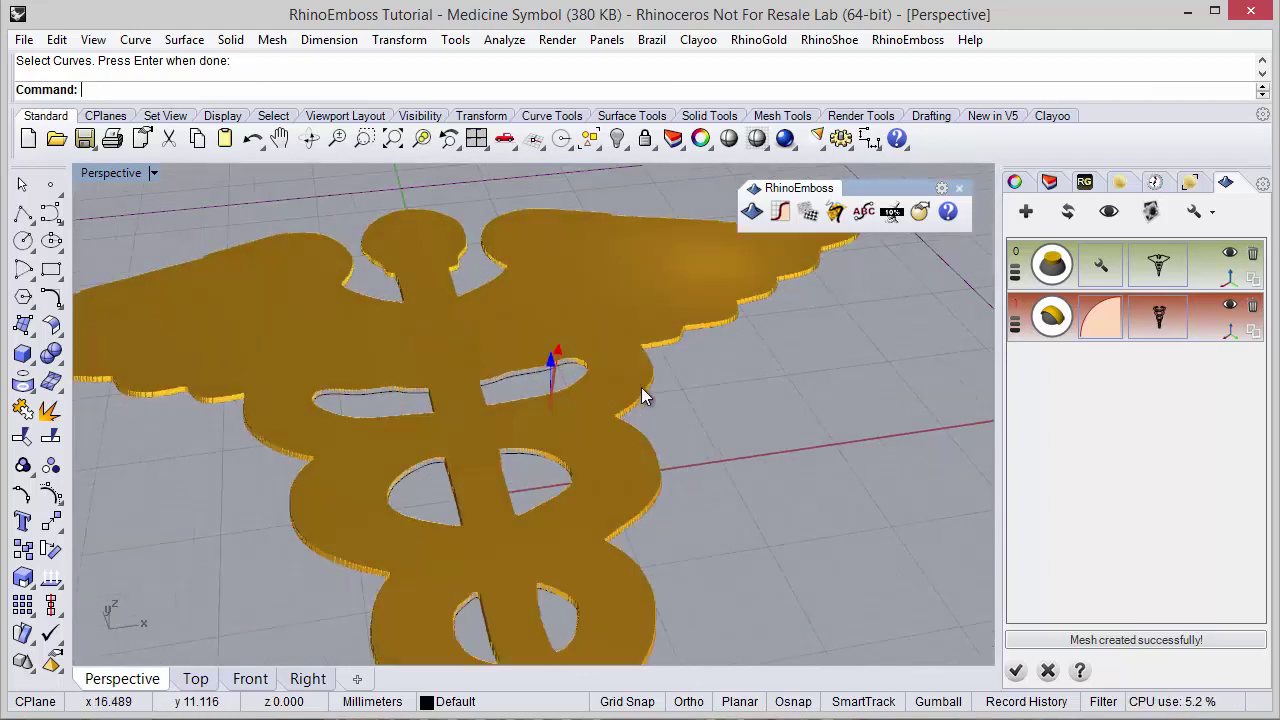
pyautogui.moveTo(642, 388); pyautogui.dragTo(842, 451, button='right')
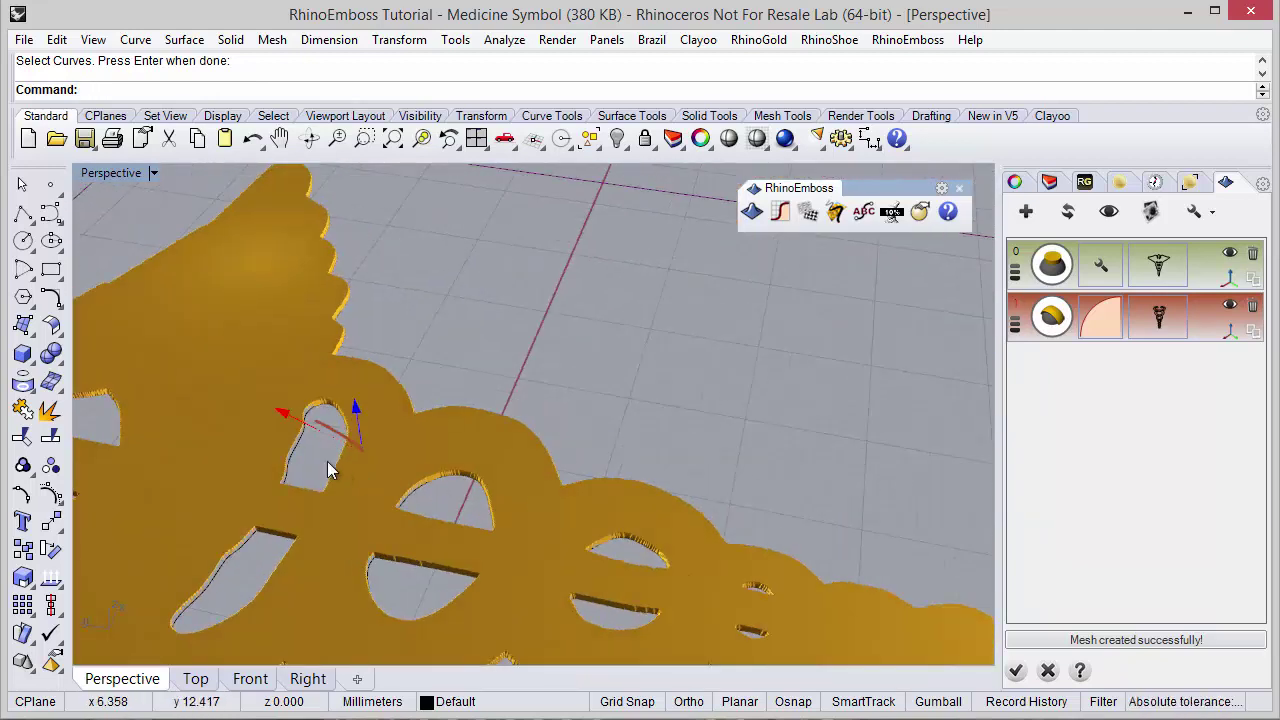
# Step: Keep the layer value at 1.00 and rebuild the mesh with rounded snake coils
pyautogui.moveTo(287, 415); pyautogui.dragTo(347, 423)
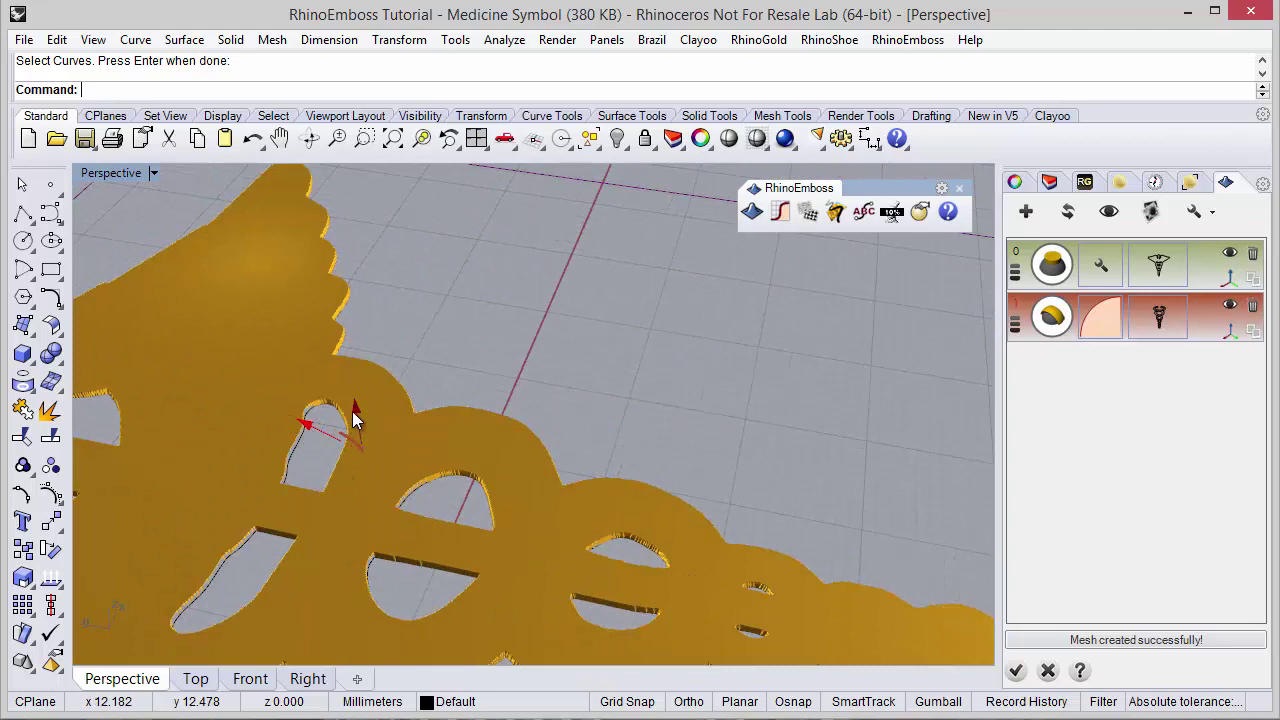
pyautogui.click(355, 418)
pyautogui.press('Escape')
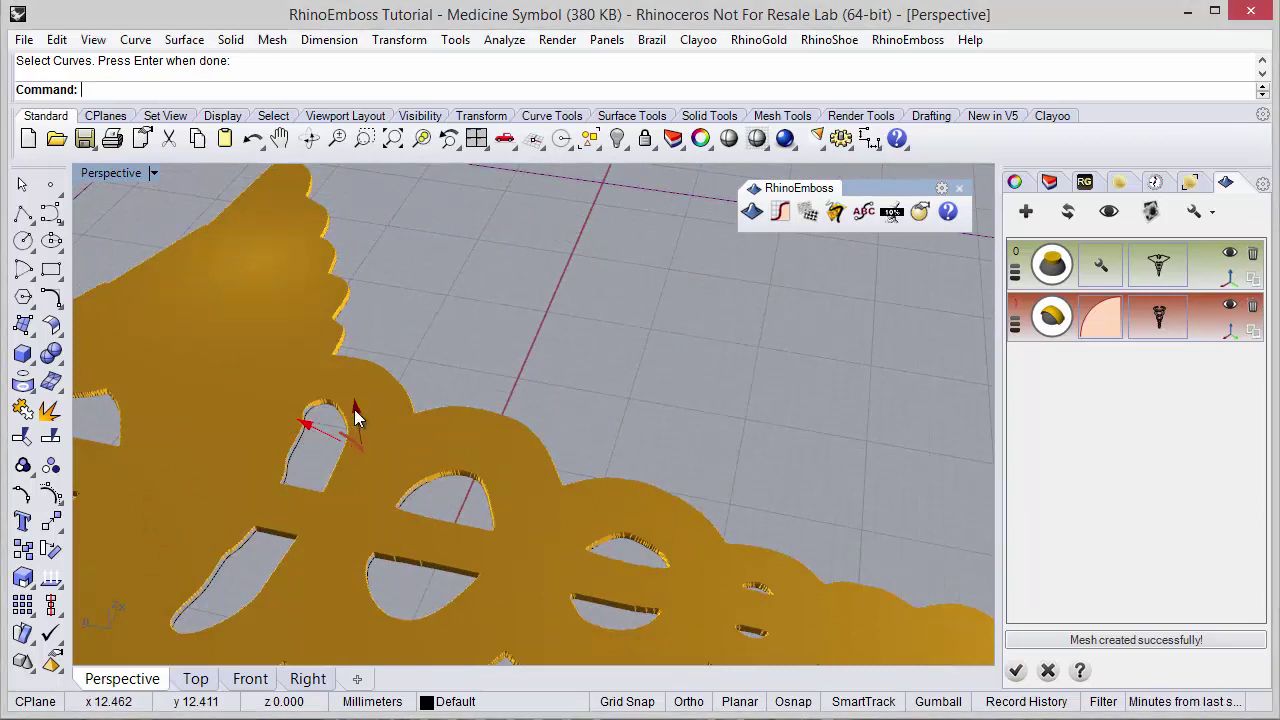
pyautogui.moveTo(669, 530); pyautogui.dragTo(646, 491, button='right')
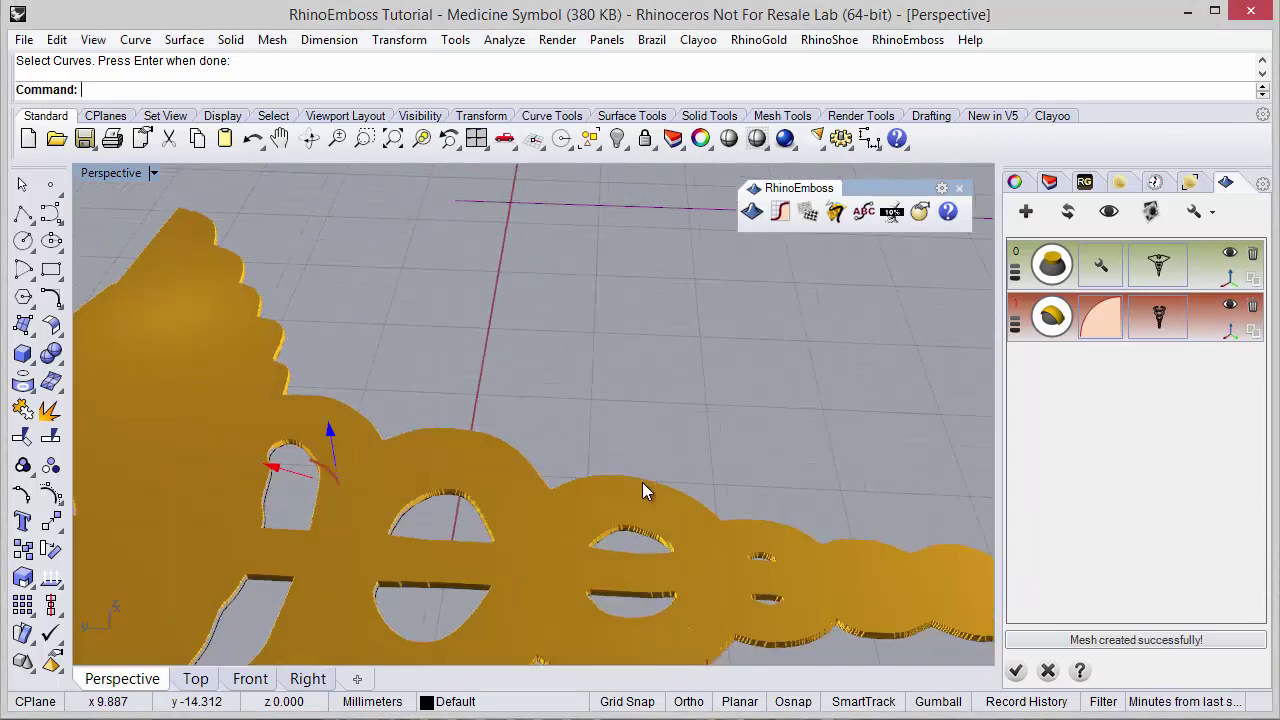
pyautogui.click(1068, 210)
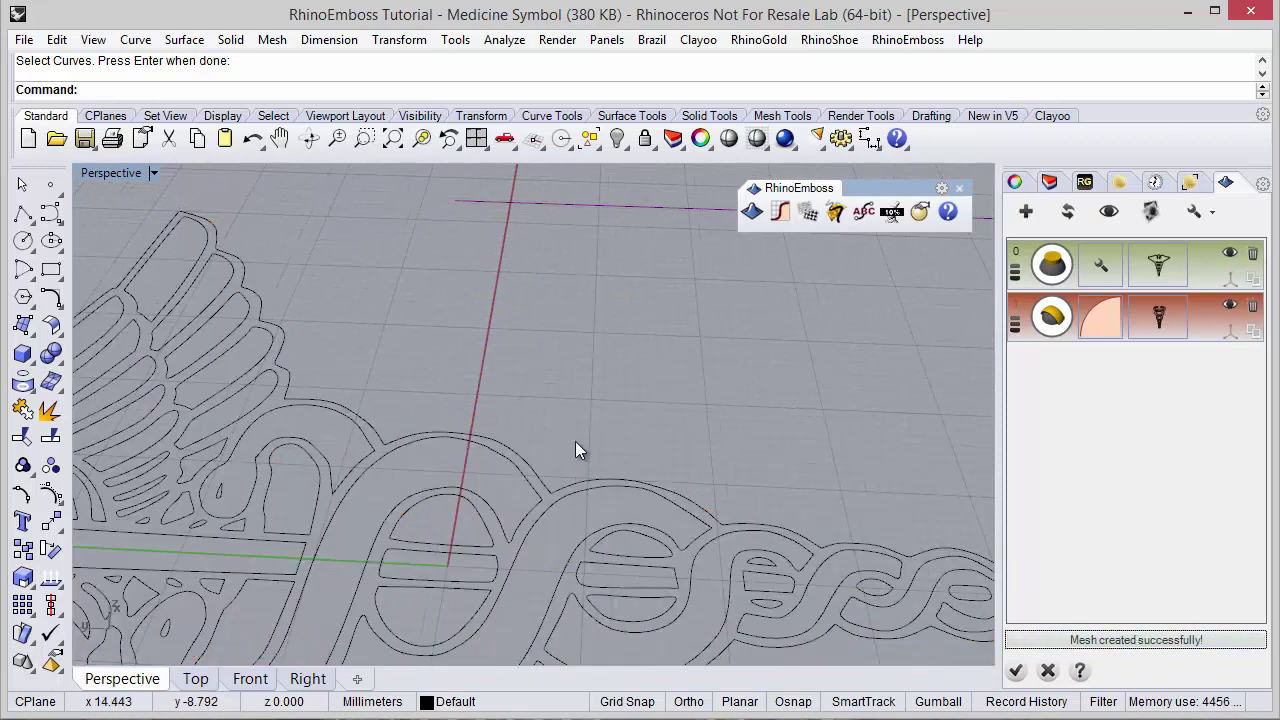
pyautogui.moveTo(575, 450); pyautogui.dragTo(534, 597, button='right')
pyautogui.scroll(-3, 425, 490)
pyautogui.scroll(2, 394, 368)
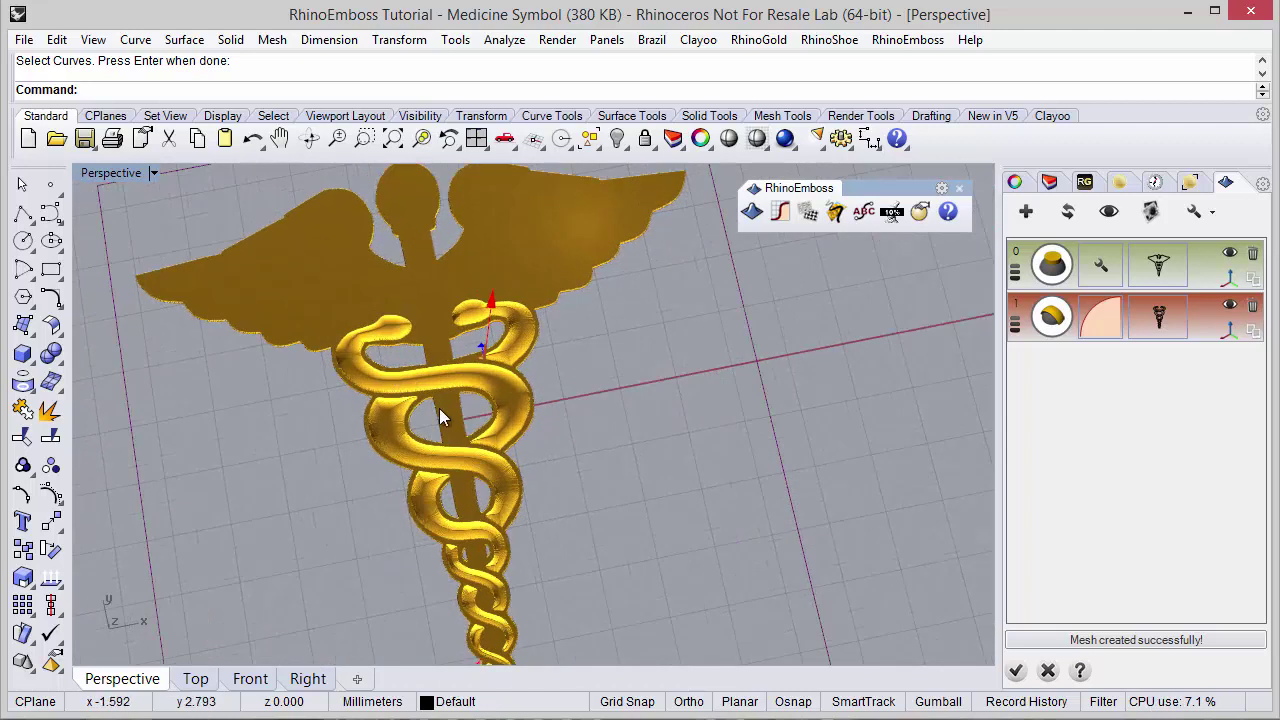
pyautogui.scroll(-1, 441, 412)
pyautogui.scroll(3, 387, 406)
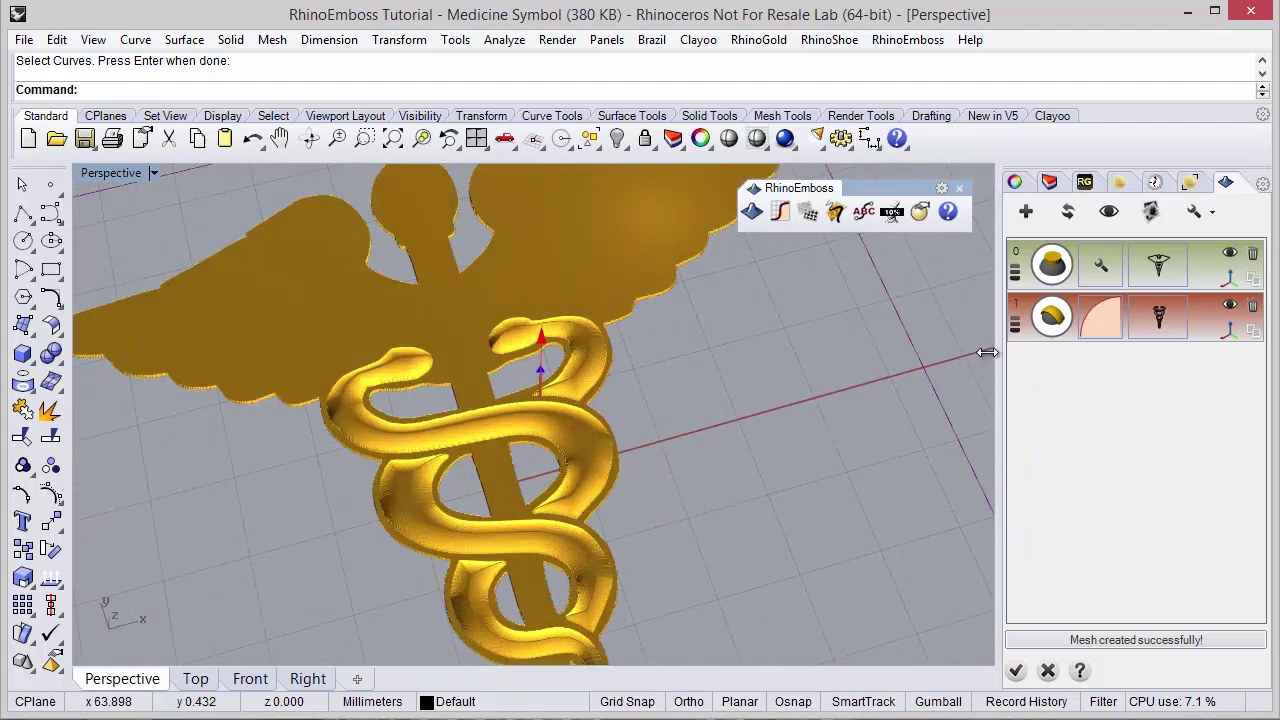
# Step: Add a third layer from the wing curves at value 1.00 and recalculate for feathered wings
pyautogui.click(1025, 211)
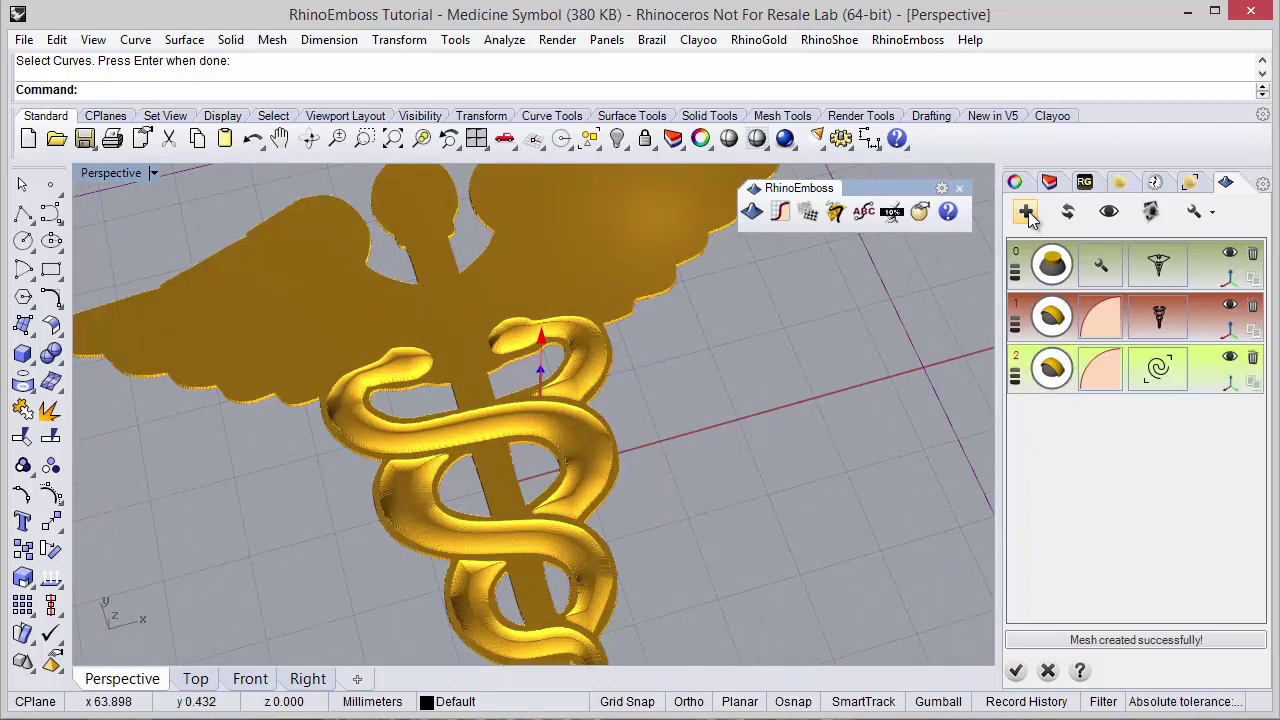
pyautogui.click(1145, 373)
pyautogui.click(570, 271)
pyautogui.press('Return')
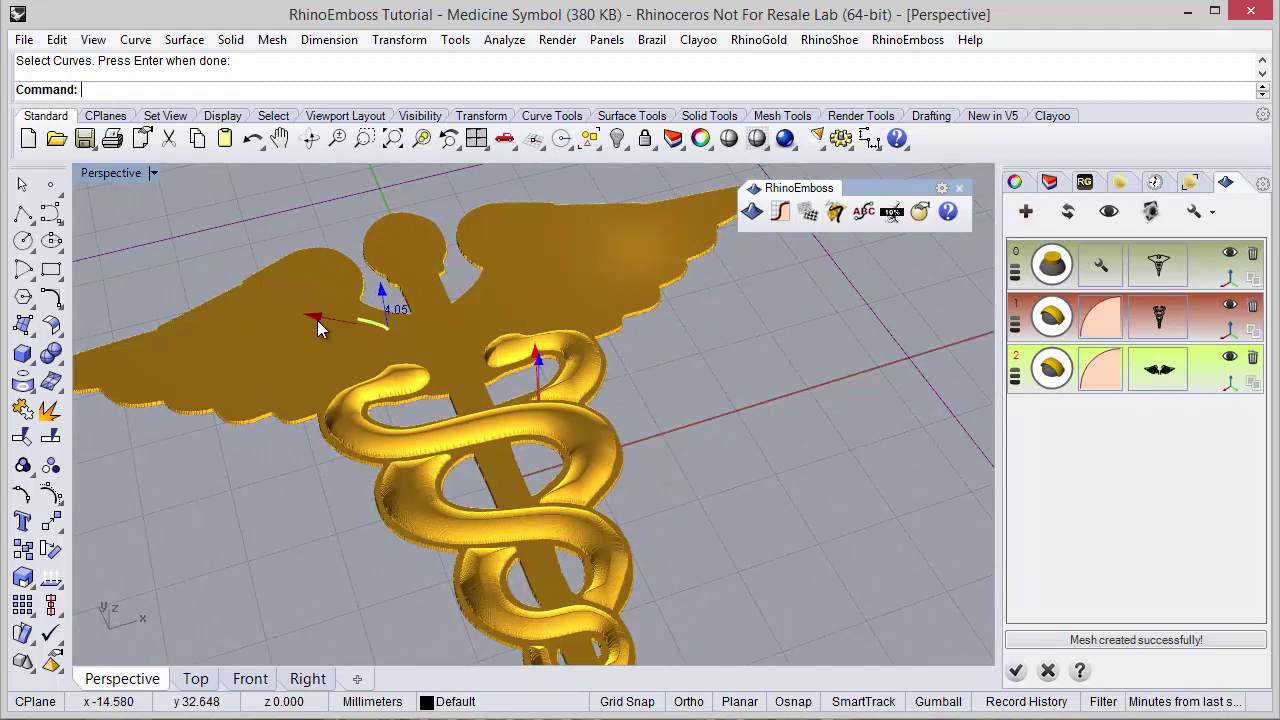
pyautogui.click(381, 292)
pyautogui.press('Escape')
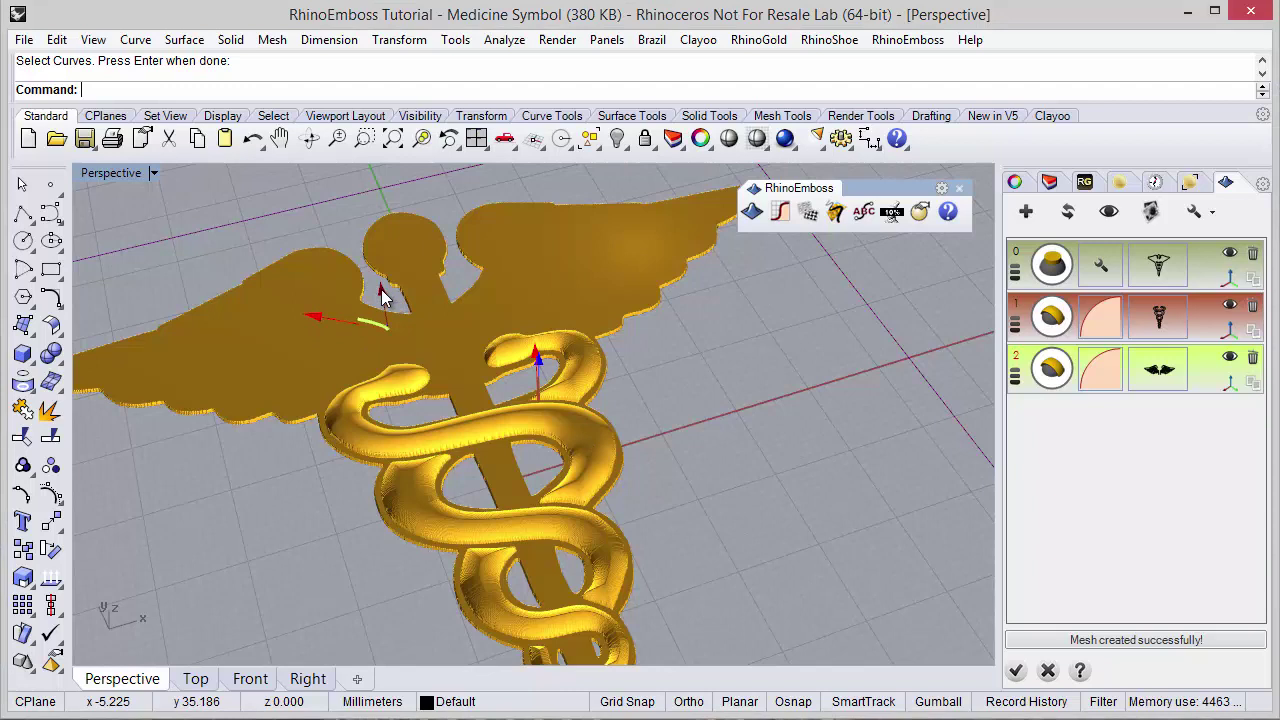
pyautogui.moveTo(403, 339); pyautogui.dragTo(354, 364, button='right')
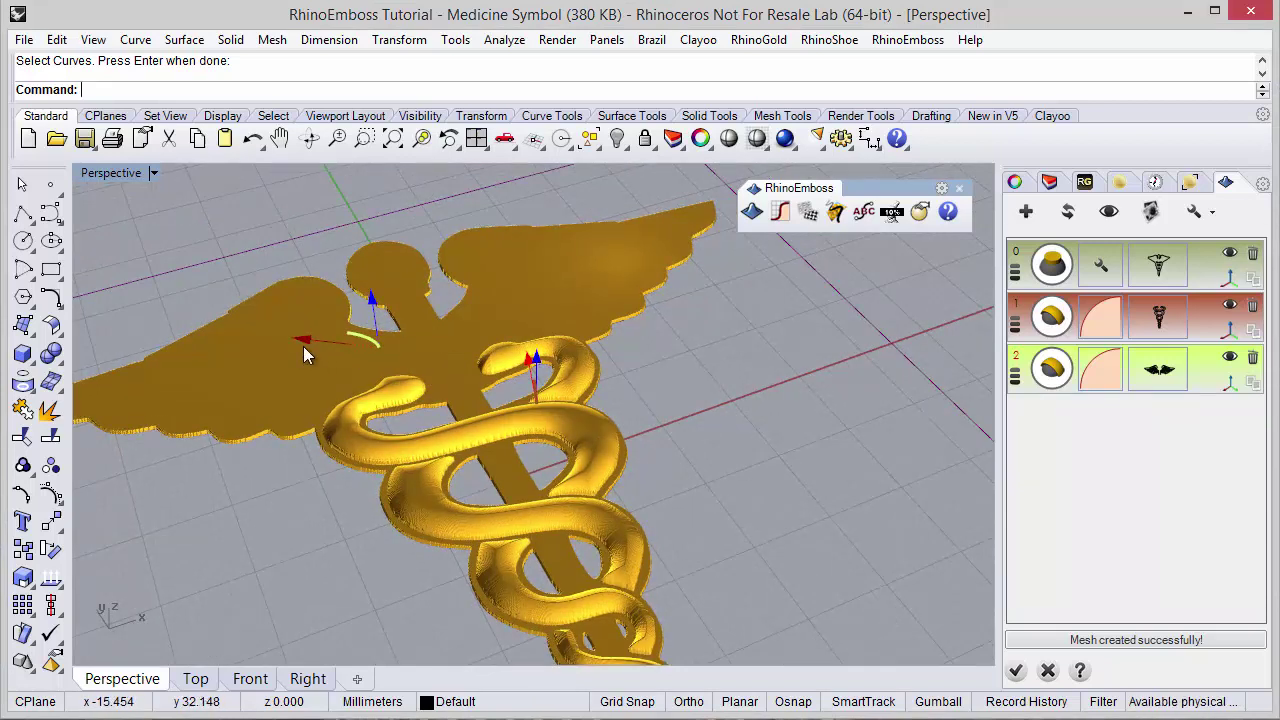
pyautogui.click(1067, 211)
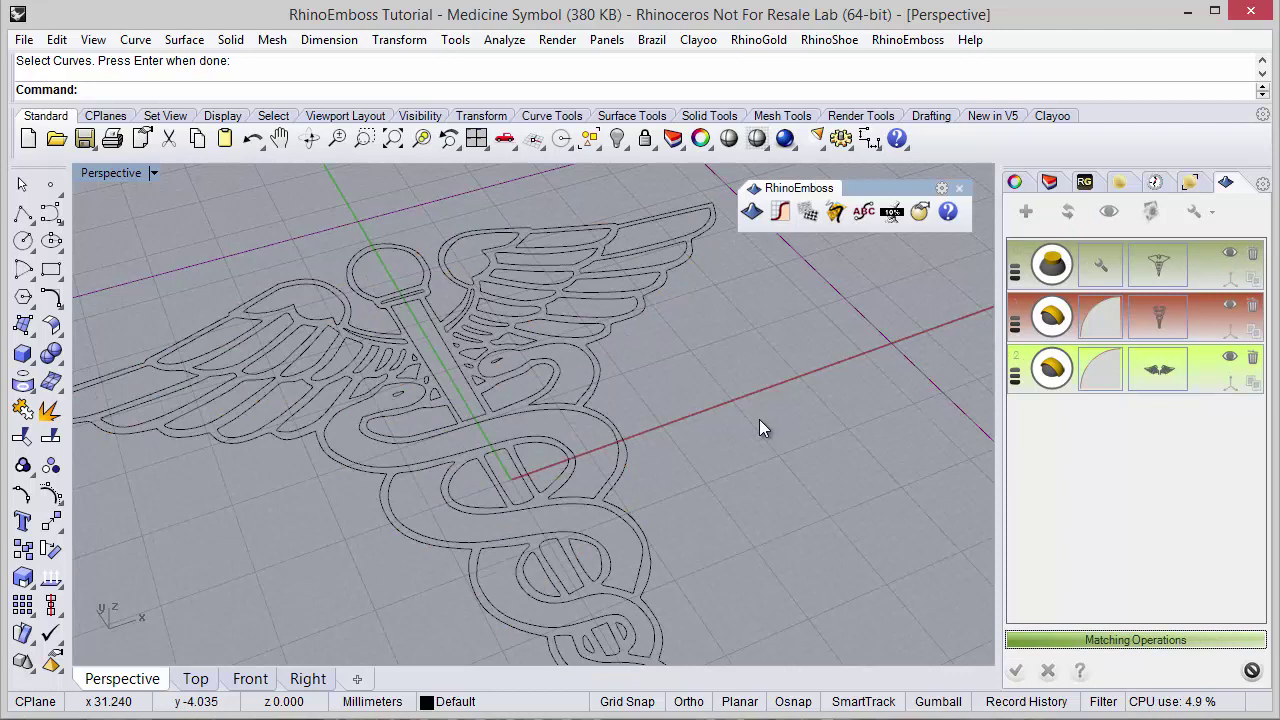
pyautogui.moveTo(776, 433); pyautogui.dragTo(711, 478, button='right')
pyautogui.scroll(5, 675, 528)
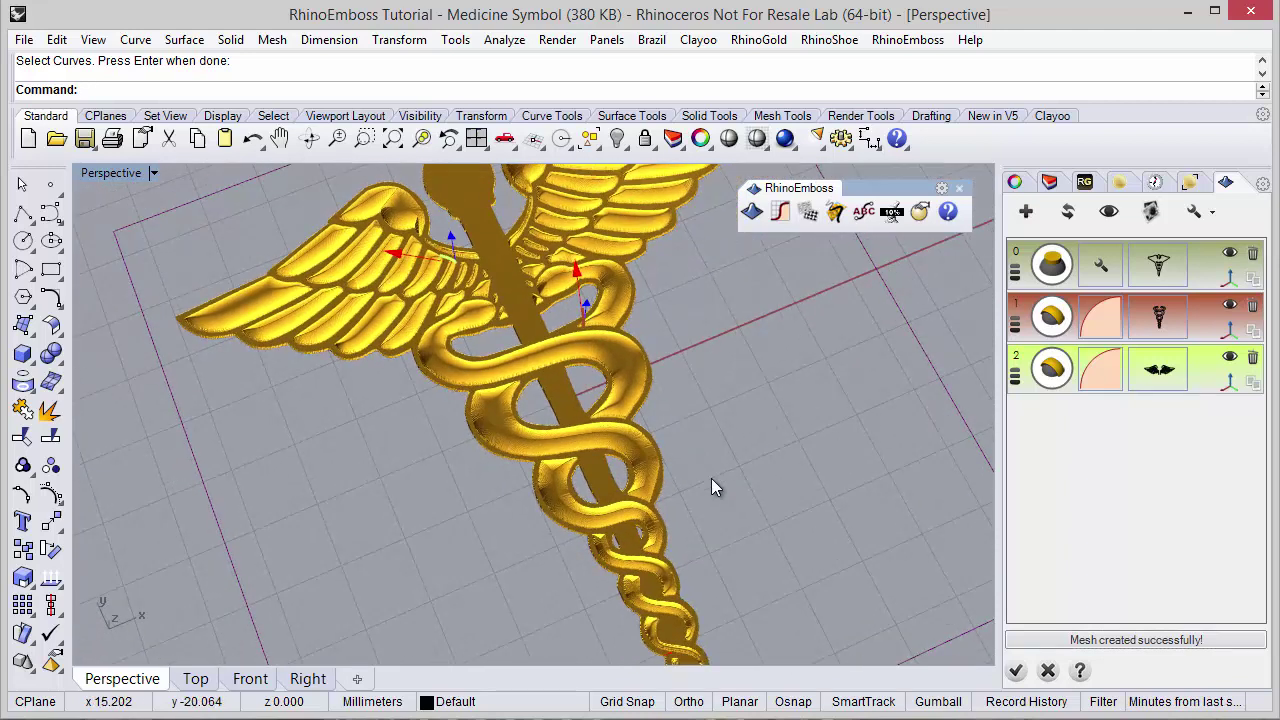
# Step: Add a fourth layer from the staff and inner snake curves and recalculate the mesh
pyautogui.click(1025, 211)
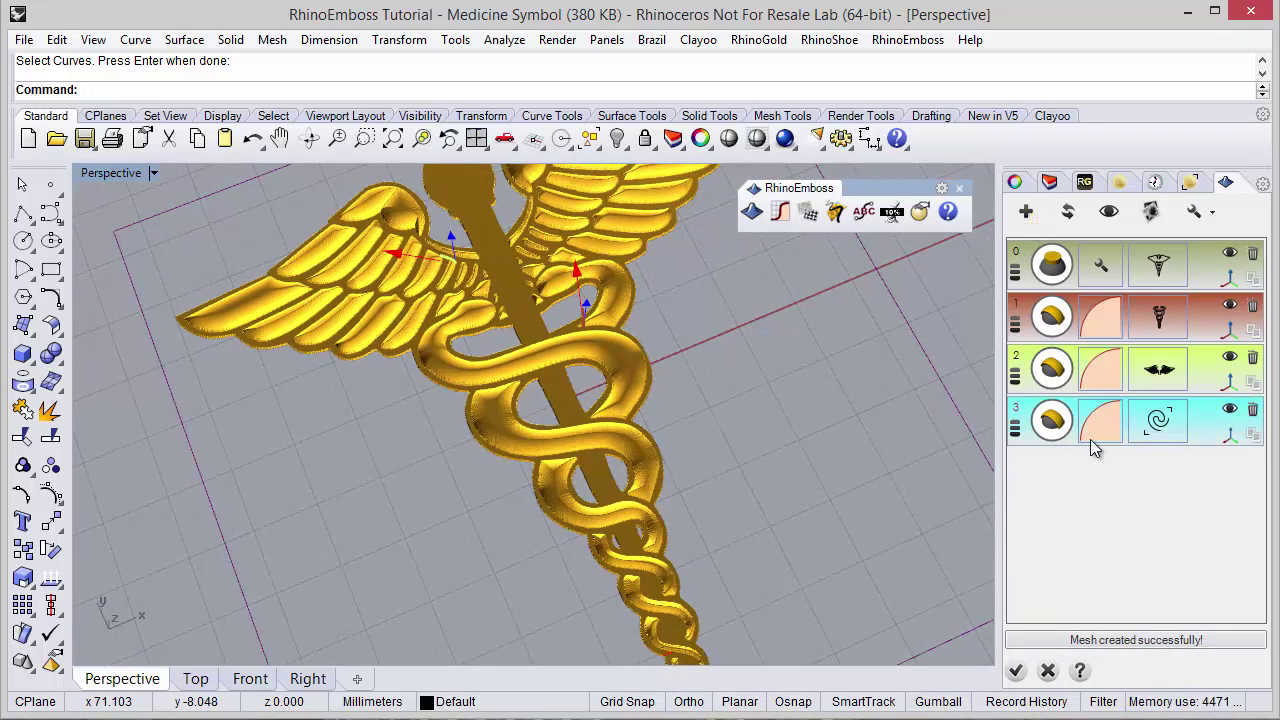
pyautogui.click(1158, 420)
pyautogui.moveTo(808, 503); pyautogui.dragTo(817, 431, button='right')
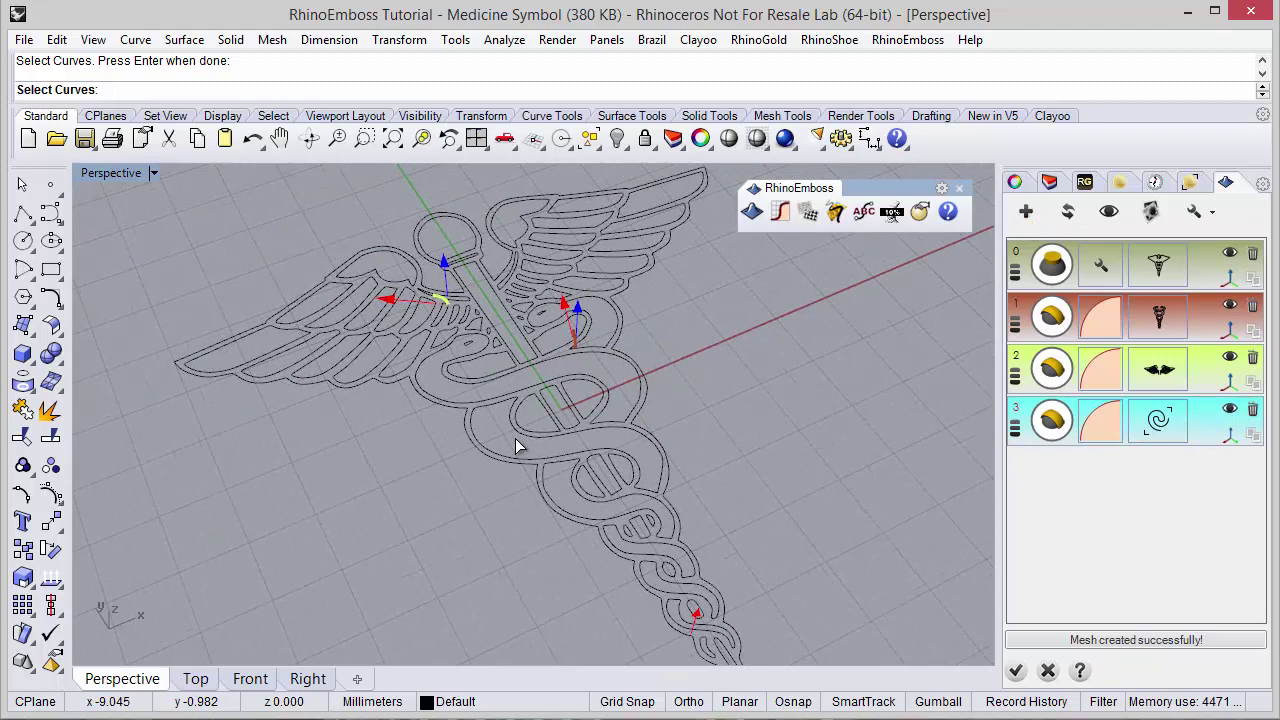
pyautogui.scroll(2, 476, 427)
pyautogui.click(565, 407)
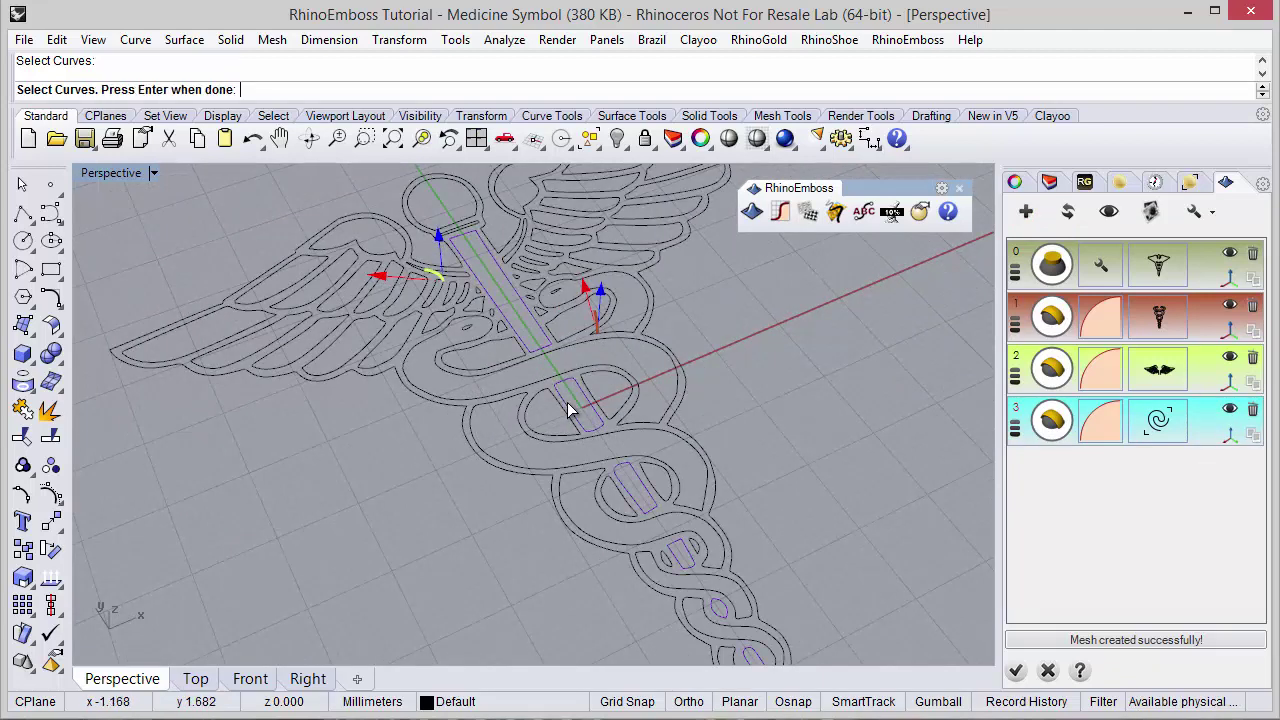
pyautogui.press('Return')
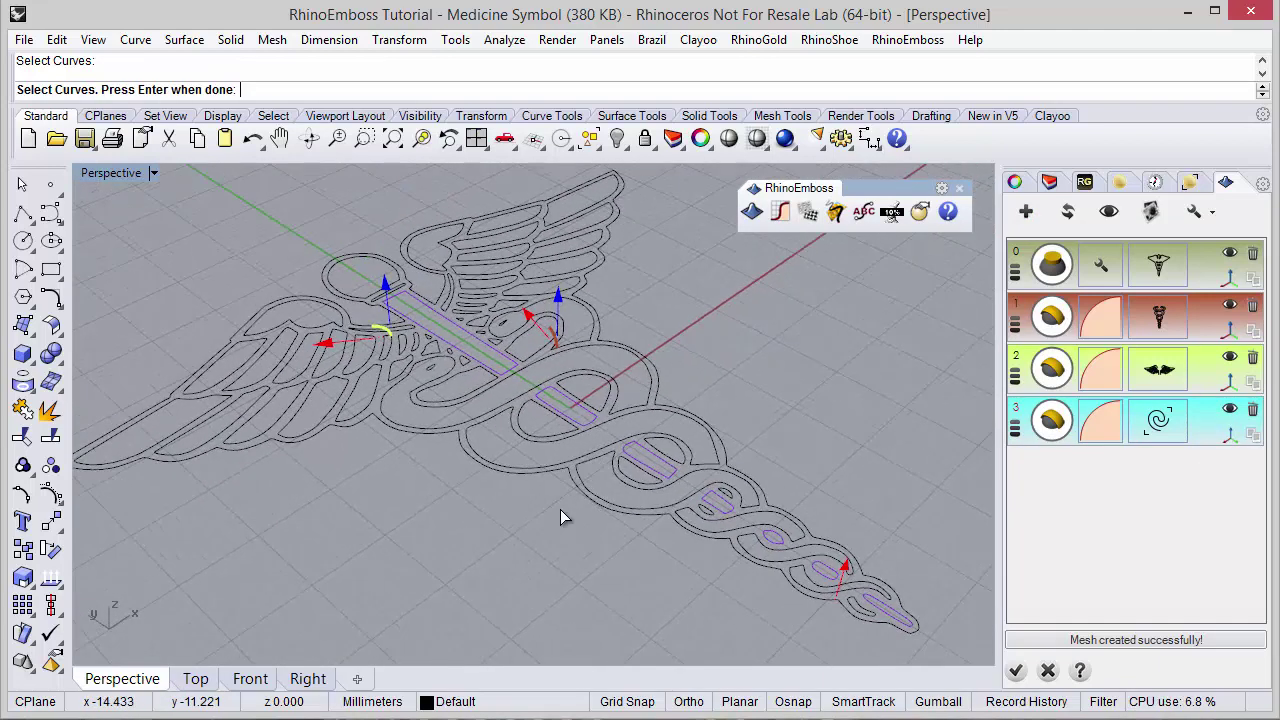
pyautogui.click(1068, 213)
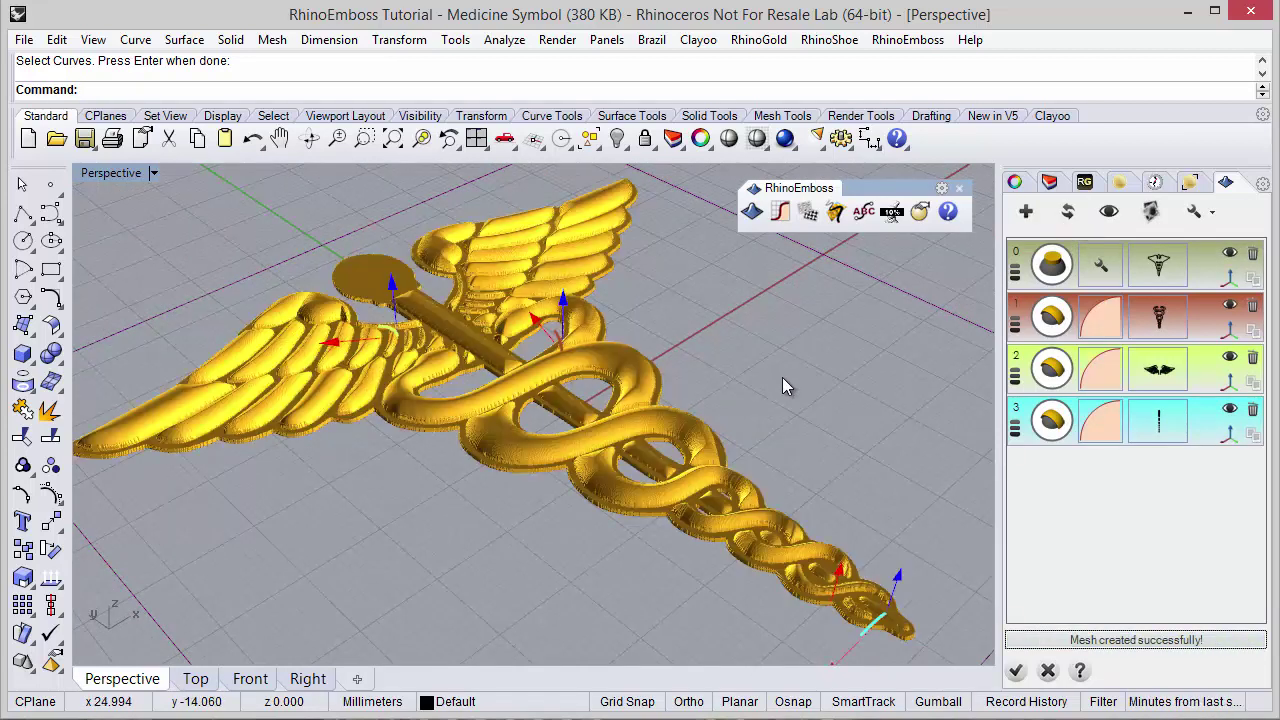
pyautogui.moveTo(782, 377); pyautogui.dragTo(795, 415, button='right')
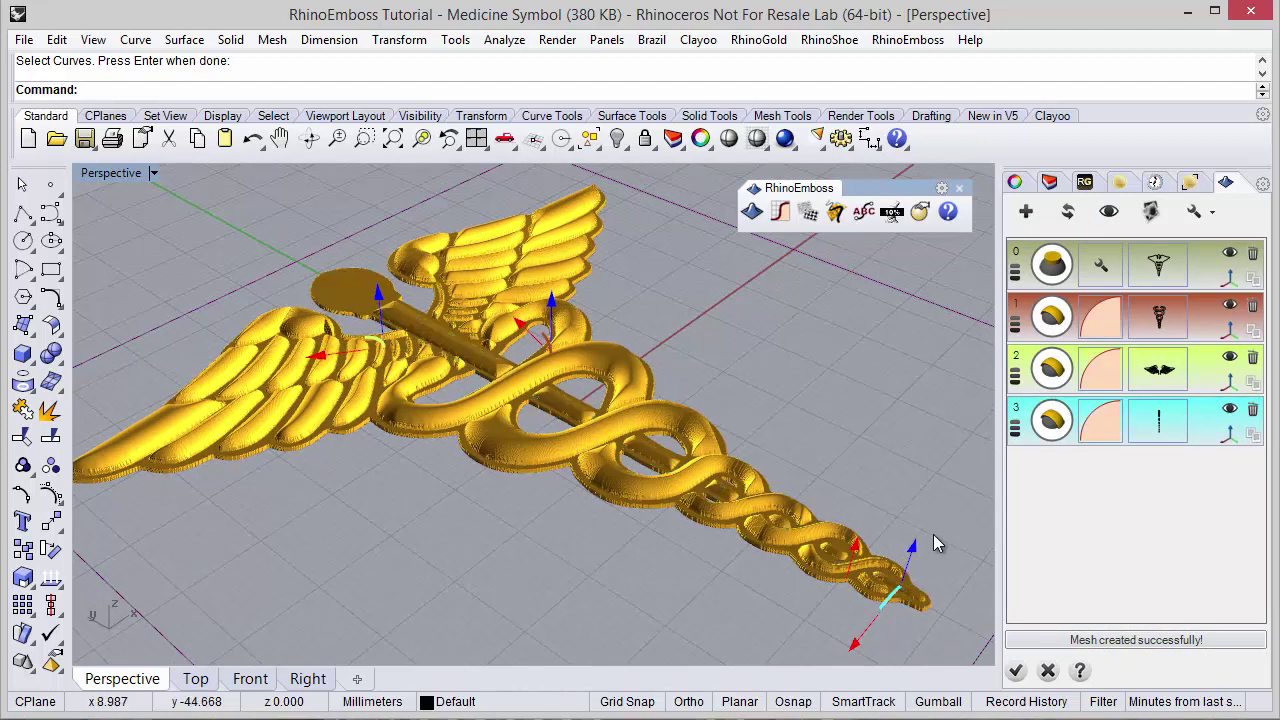
# Step: Set the new layer's emboss distance to 3.80, recalculate, and view the mesh from near top
pyautogui.moveTo(885, 648); pyautogui.dragTo(881, 644, button='right')
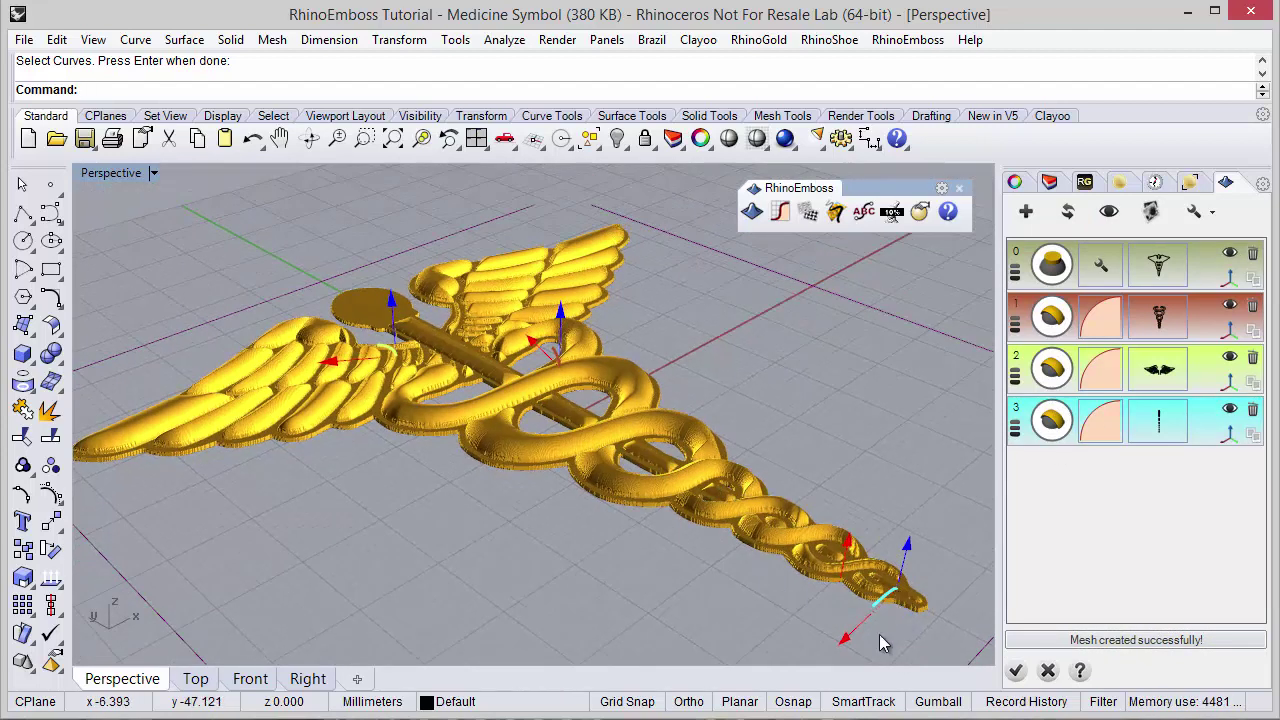
pyautogui.click(912, 553)
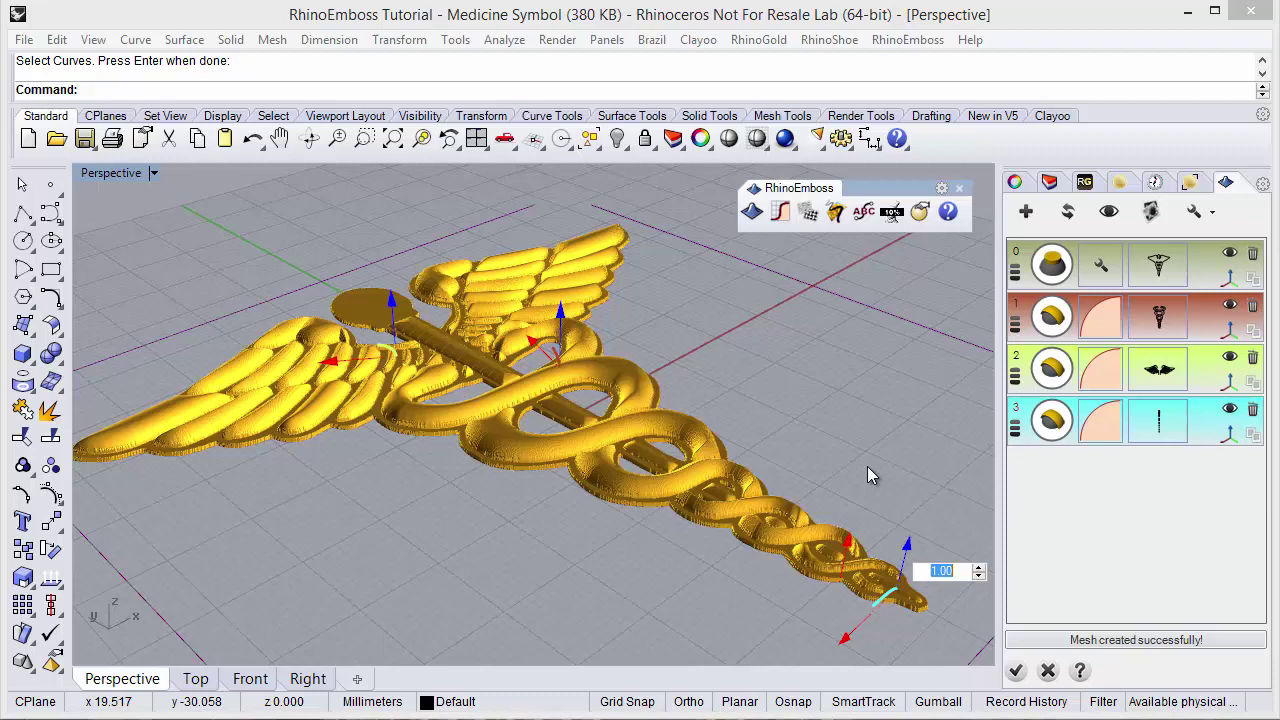
pyautogui.press('Return')
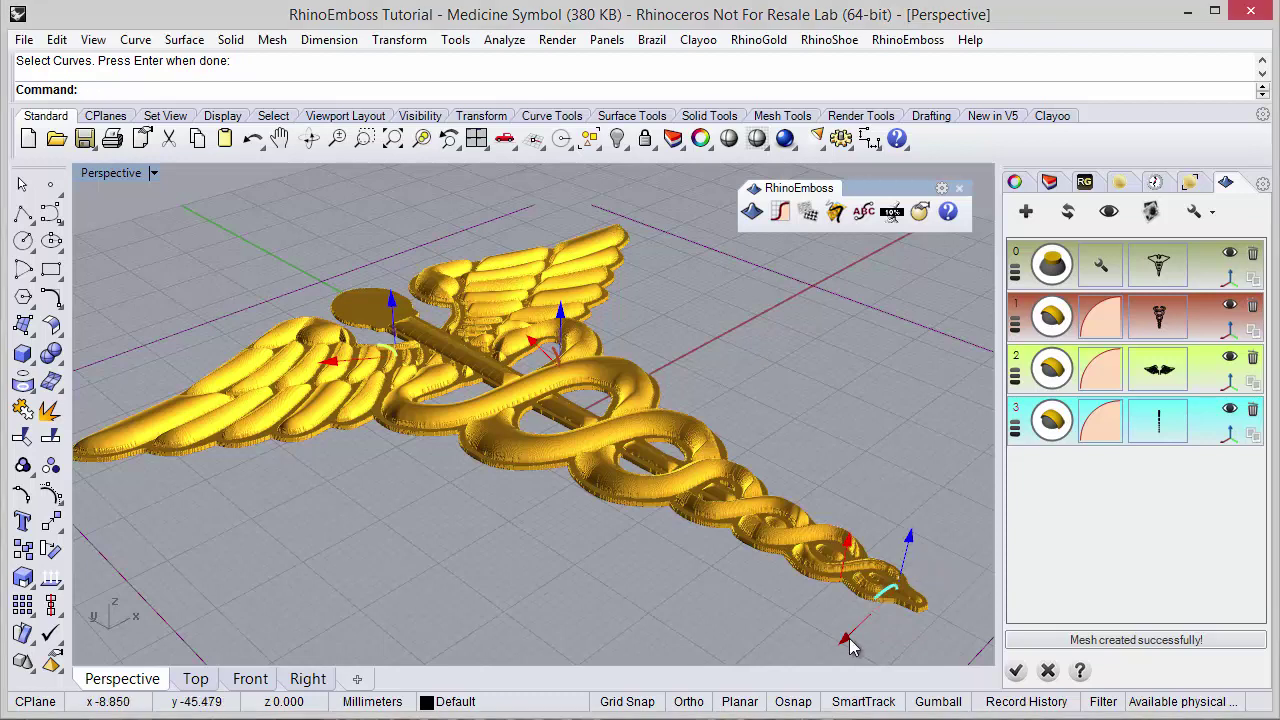
pyautogui.moveTo(850, 643); pyautogui.dragTo(868, 638)
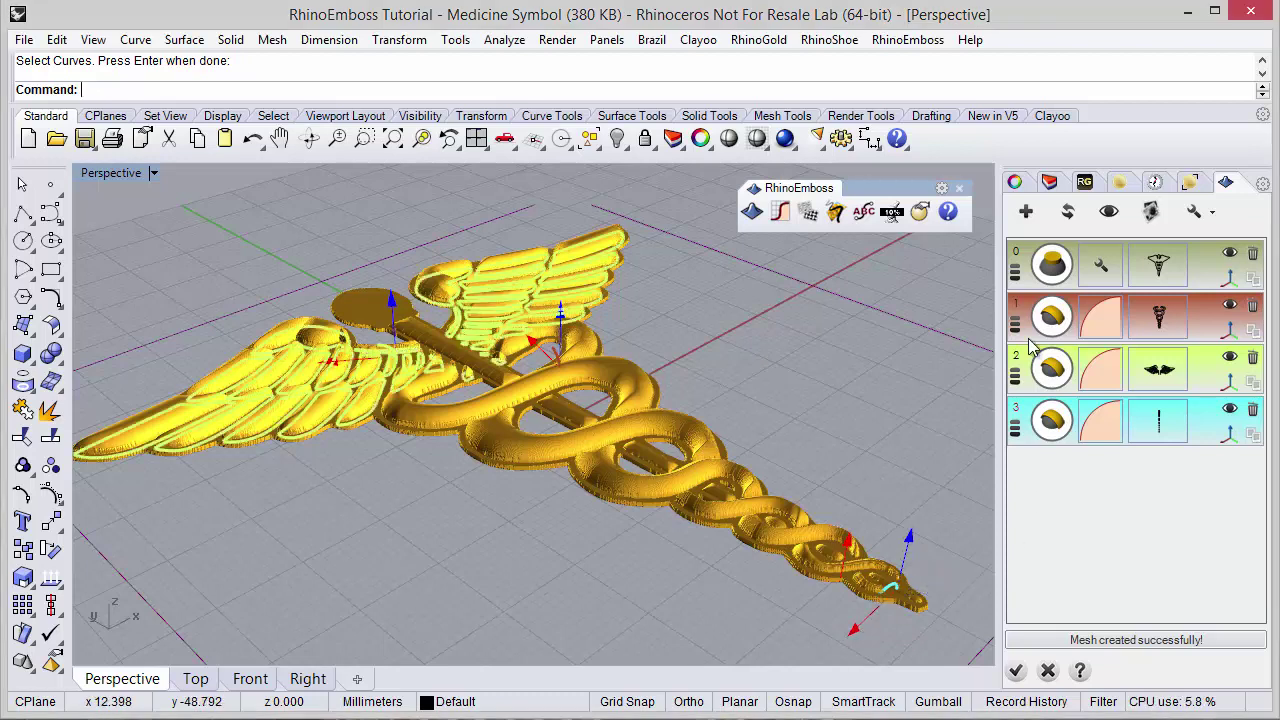
pyautogui.click(1067, 211)
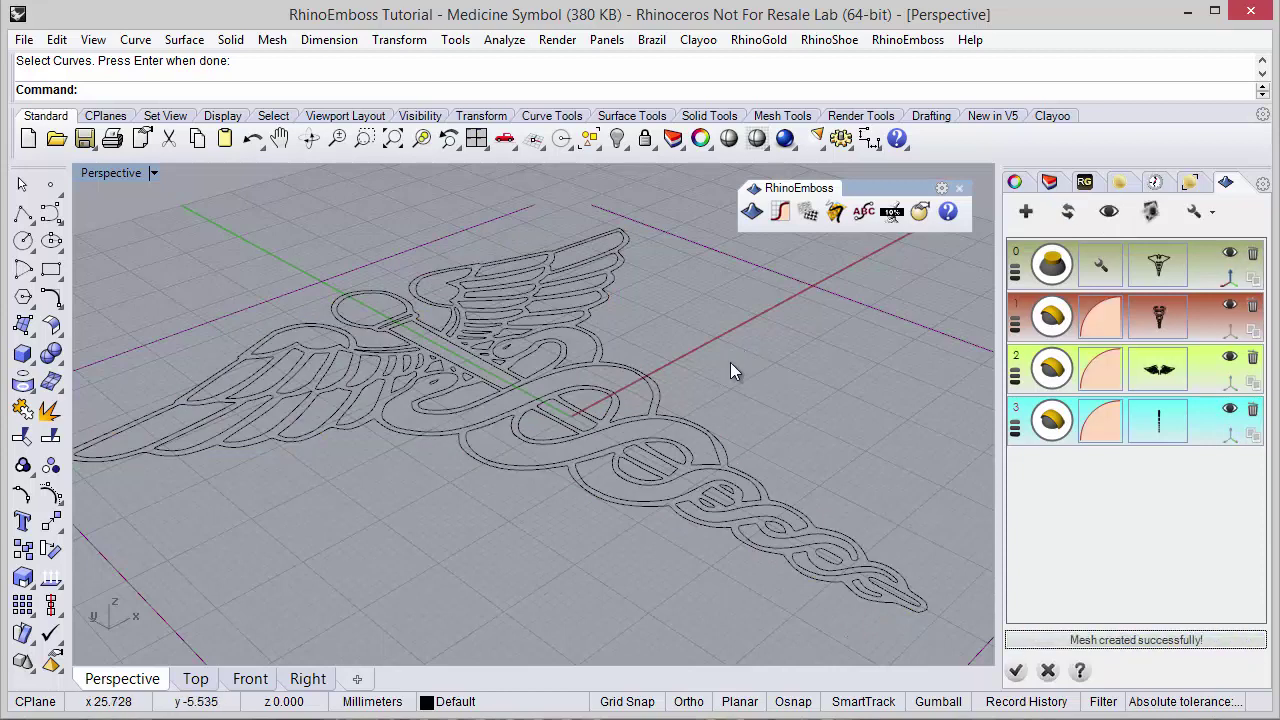
pyautogui.moveTo(749, 347); pyautogui.dragTo(591, 478, button='right')
pyautogui.scroll(5, 584, 313)
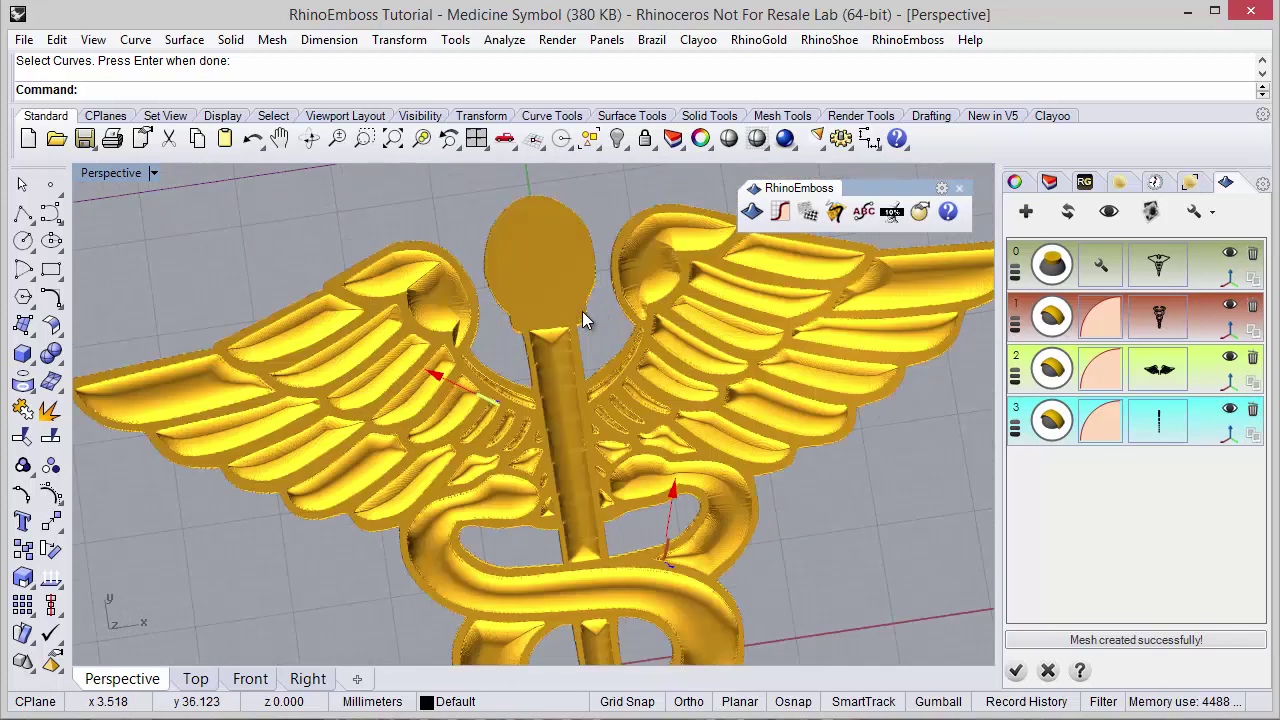
# Step: Add a layer from the circle atop the staff, raised about 2.99, and rebuild the relief
pyautogui.click(1025, 211)
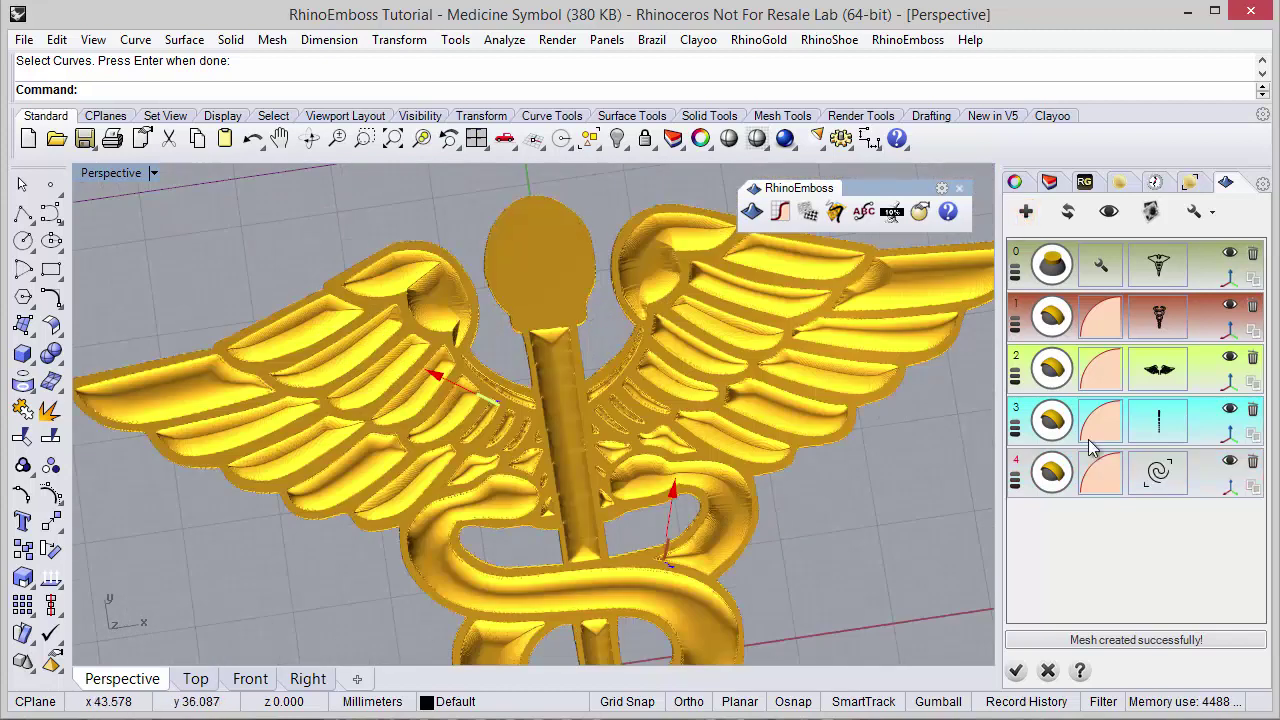
pyautogui.click(1163, 480)
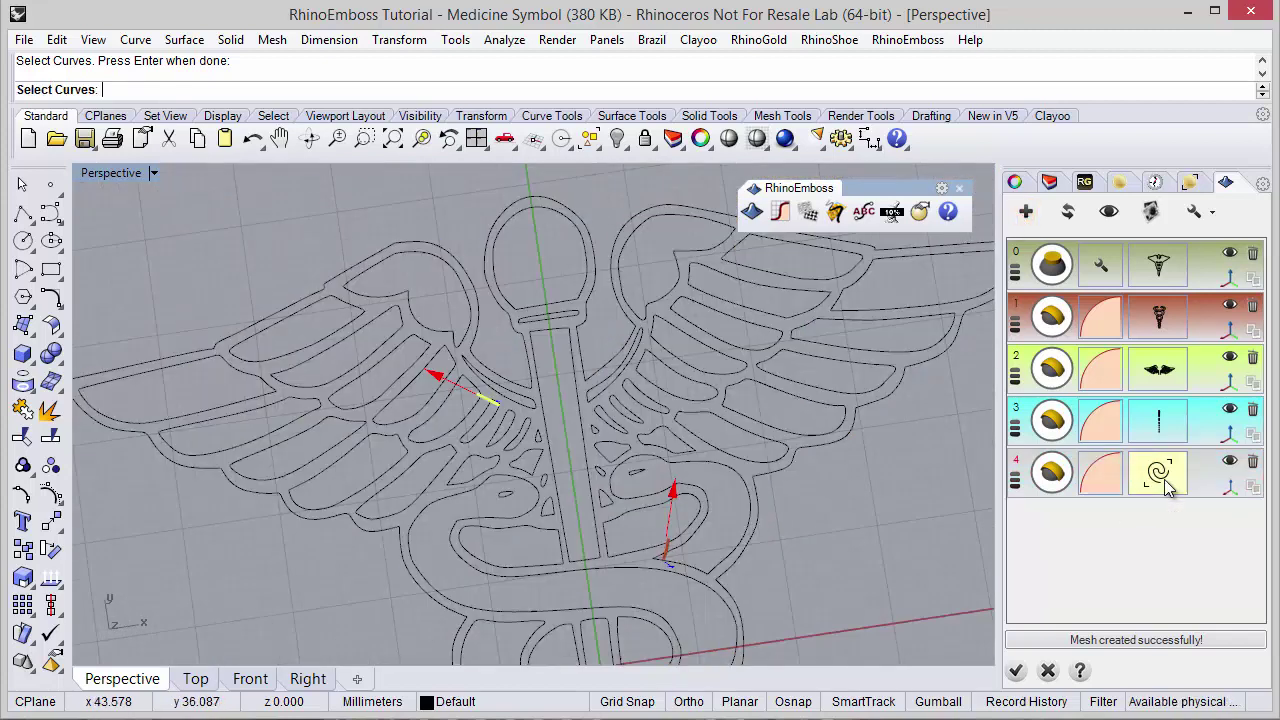
pyautogui.click(580, 287)
pyautogui.press('Return')
pyautogui.moveTo(484, 350); pyautogui.dragTo(408, 343, button='right')
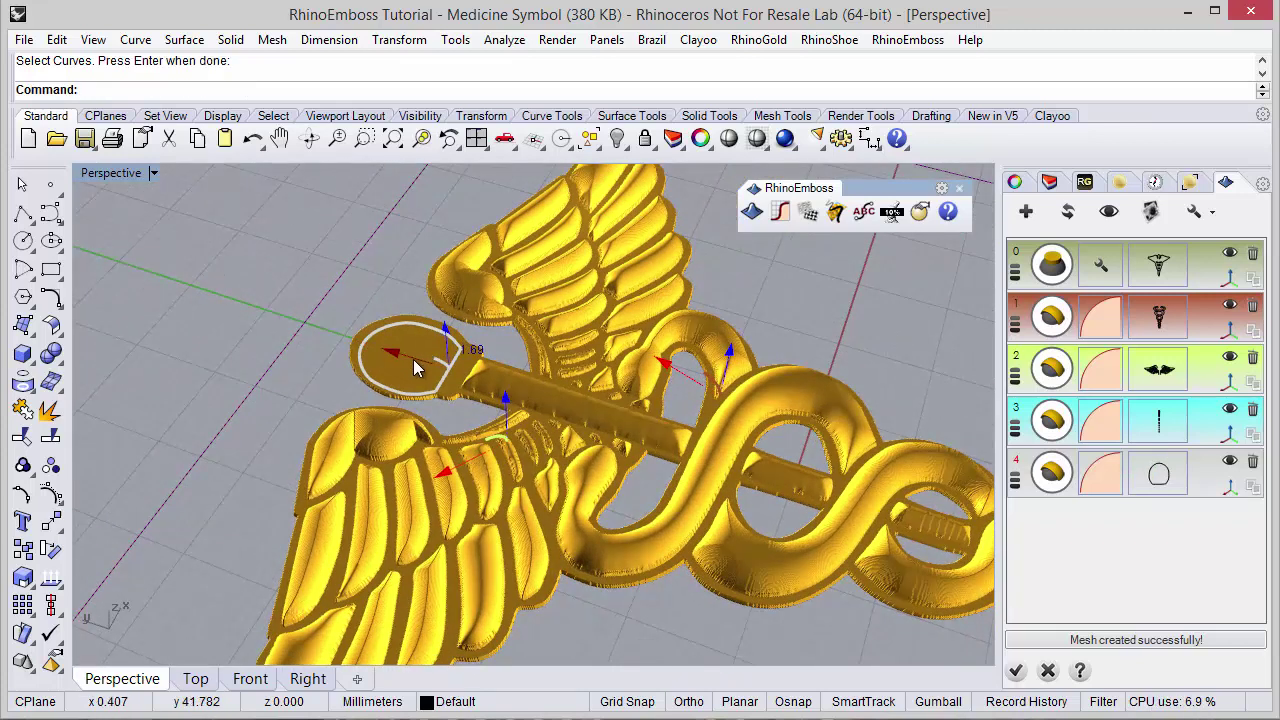
pyautogui.moveTo(446, 340); pyautogui.dragTo(447, 320)
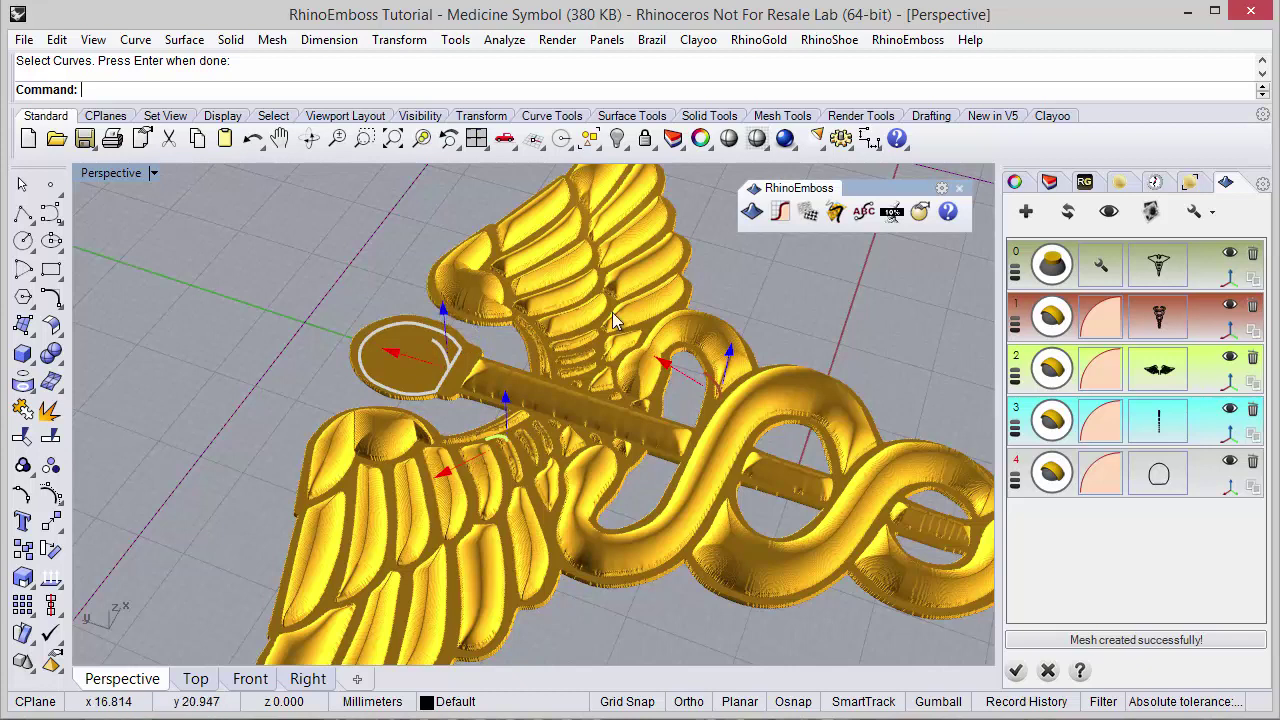
pyautogui.click(1067, 211)
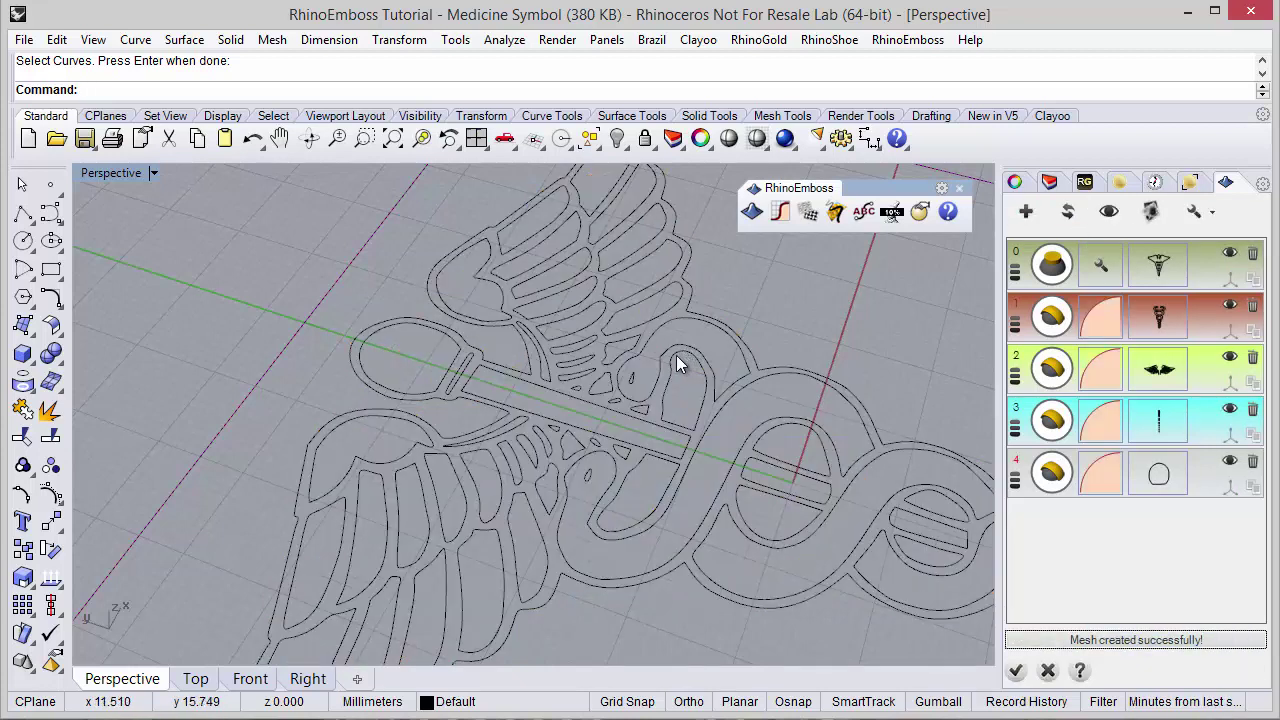
pyautogui.moveTo(676, 365); pyautogui.dragTo(430, 400, button='right')
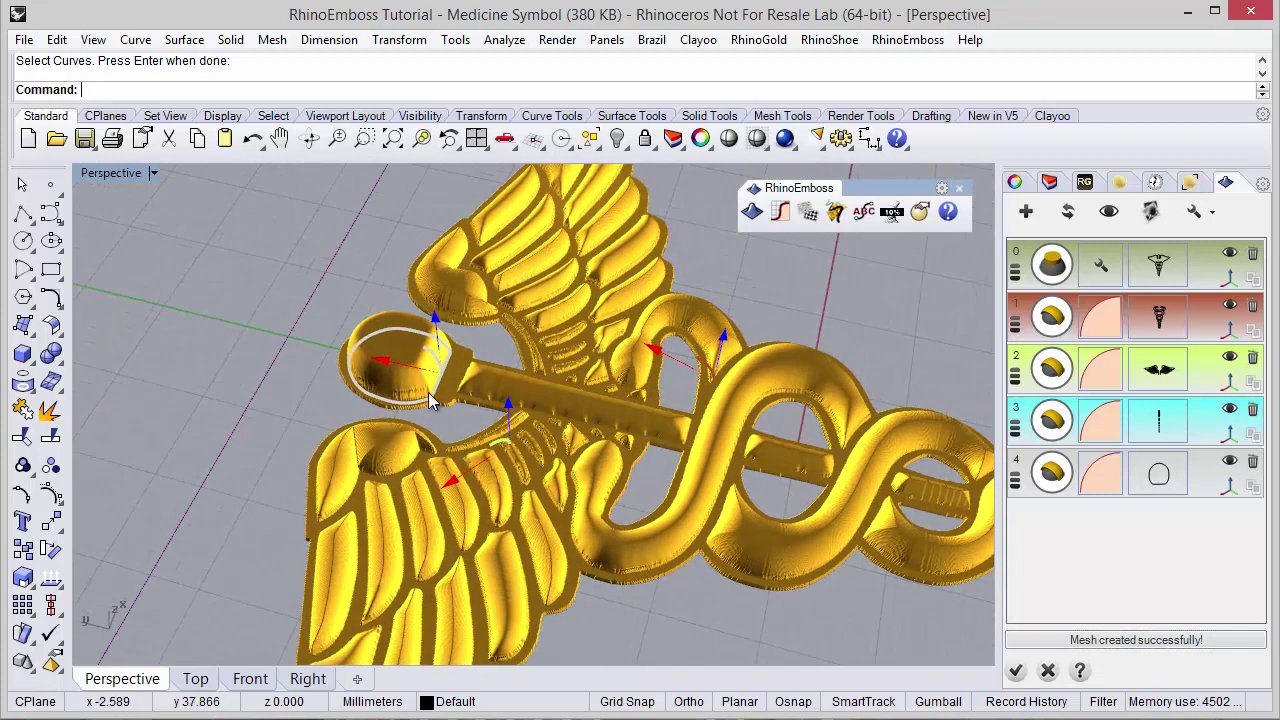
pyautogui.click(397, 366)
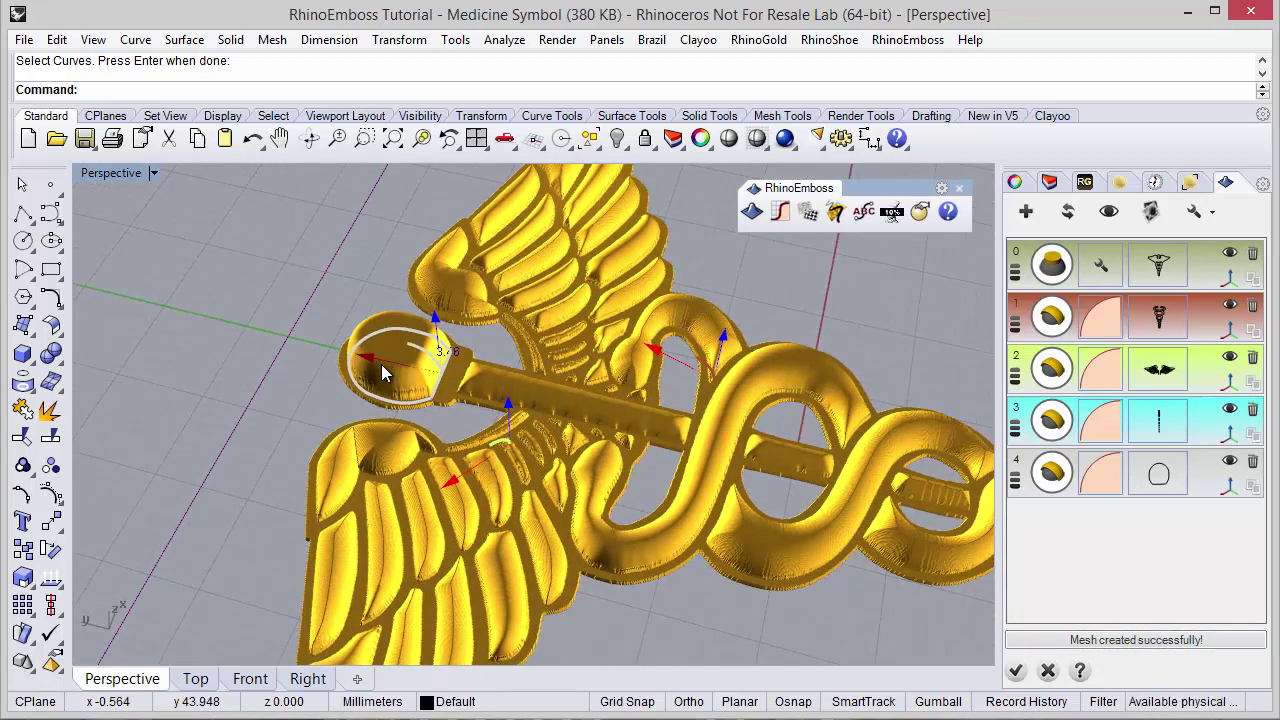
# Step: Add a fifth layer using Profile 001 and pick its curve at the top of the staff
pyautogui.click(1025, 211)
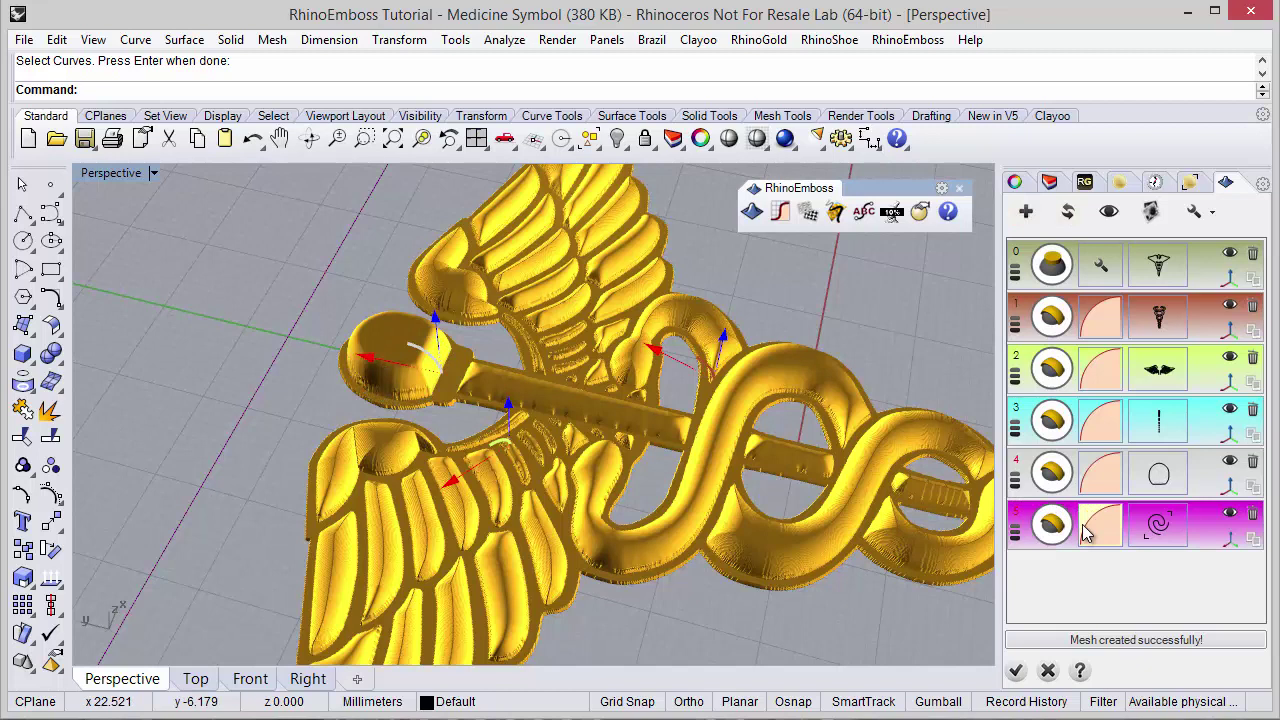
pyautogui.click(1113, 535)
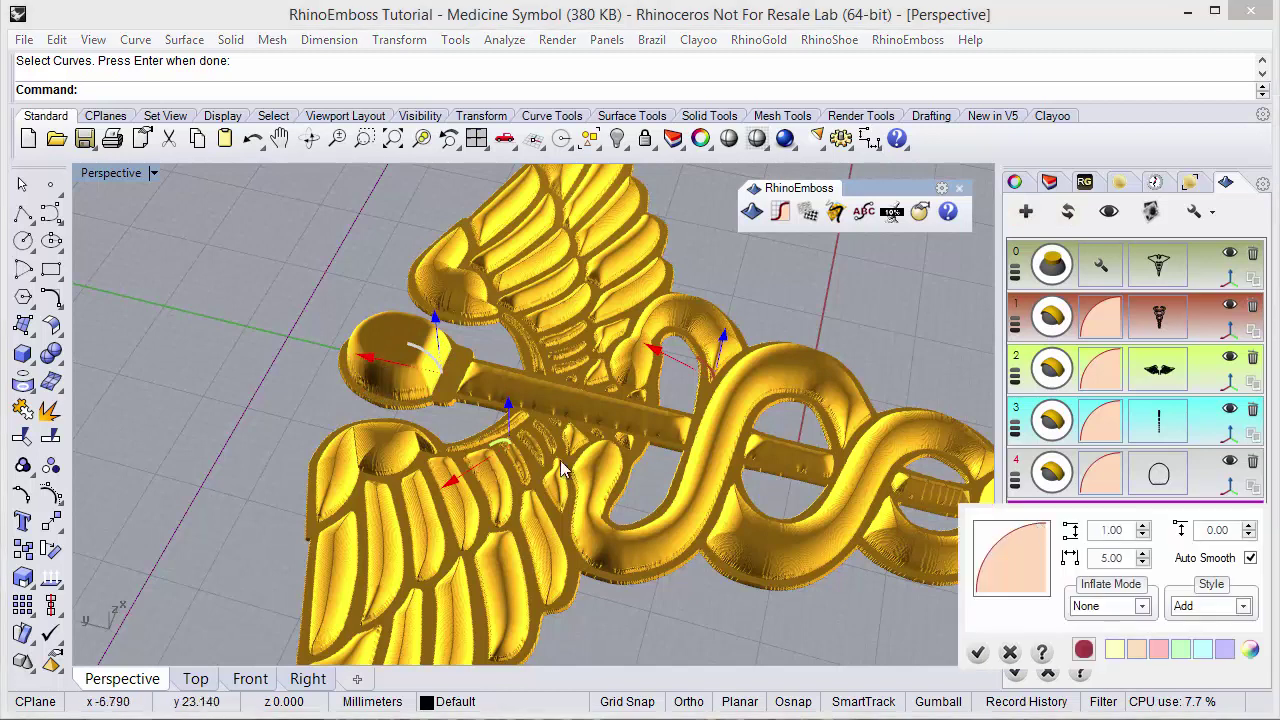
pyautogui.click(1010, 585)
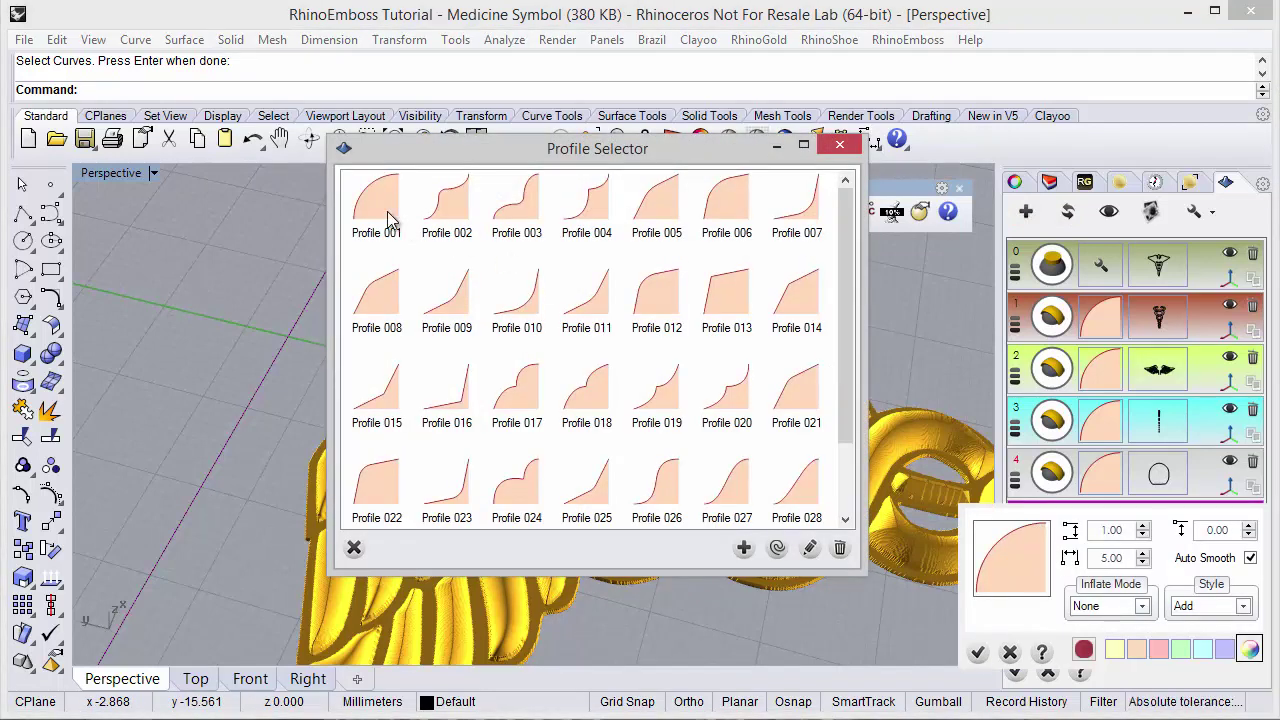
pyautogui.doubleClick(390, 220)
pyautogui.click(978, 652)
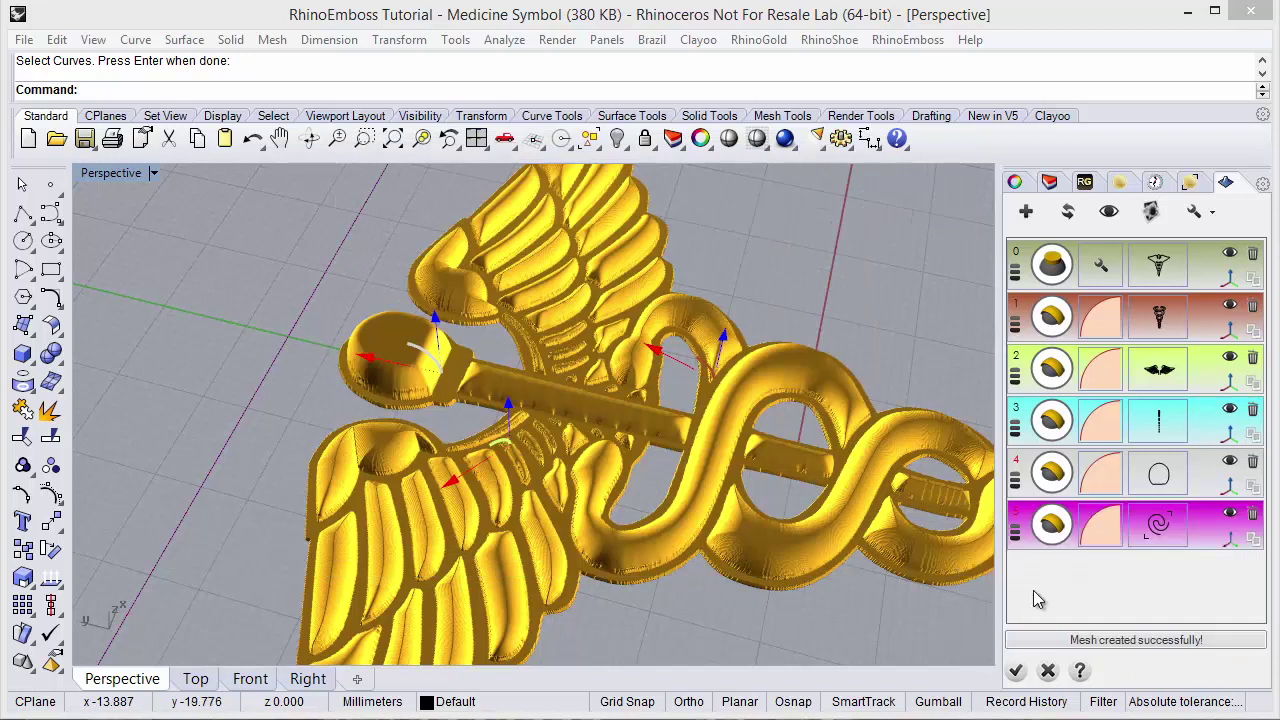
pyautogui.click(1158, 522)
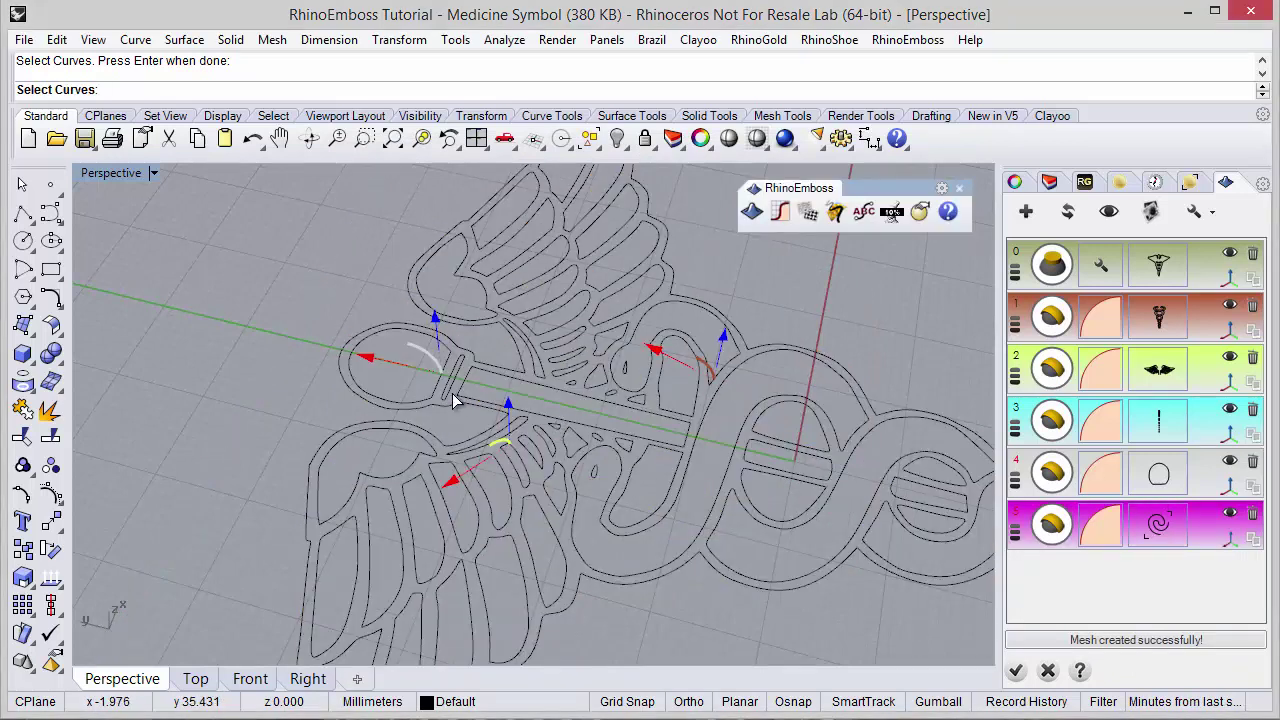
pyautogui.press('Return')
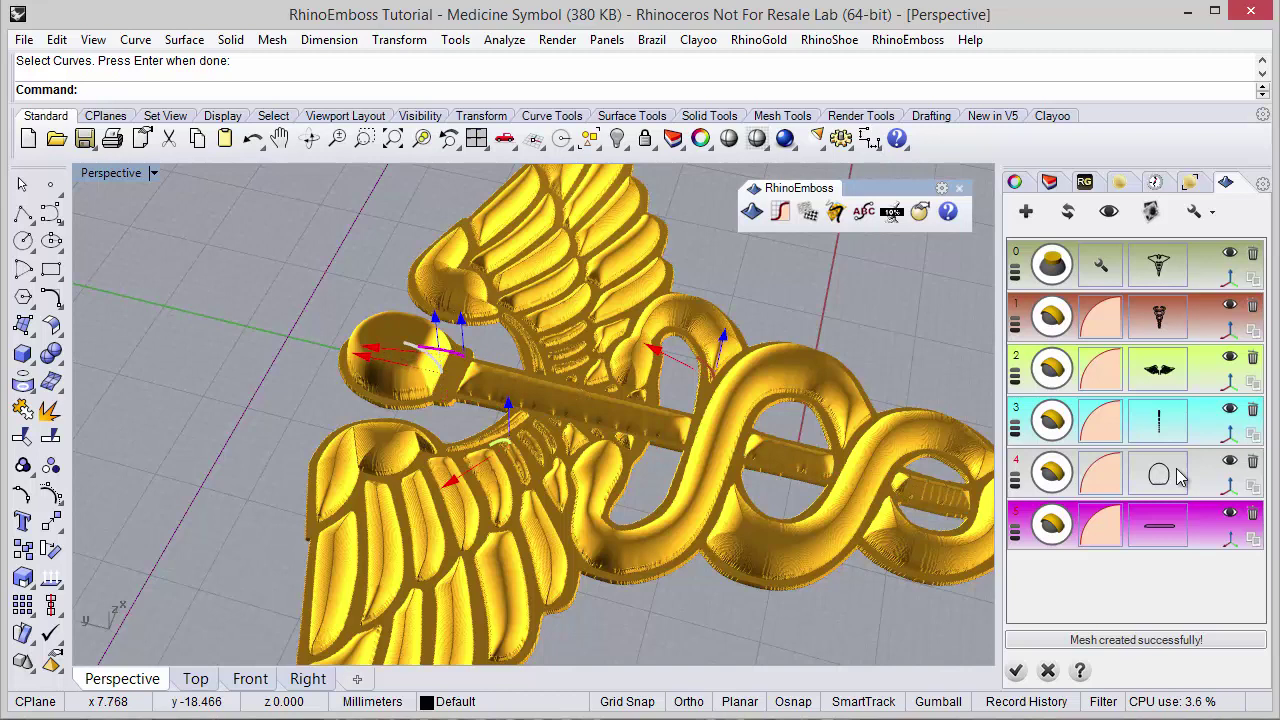
# Step: Shift the fifth layer's curve along X, rebuild the ball-topped staff, and zoom out
pyautogui.click(1232, 492)
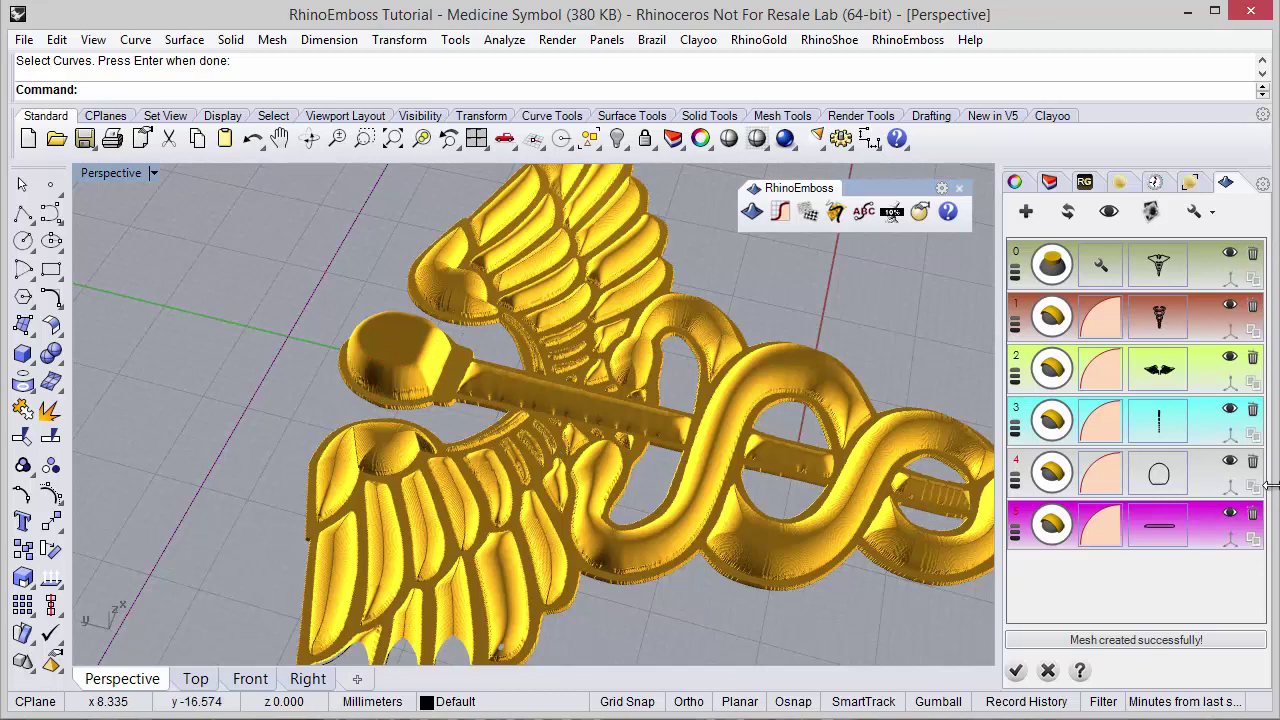
pyautogui.click(1228, 539)
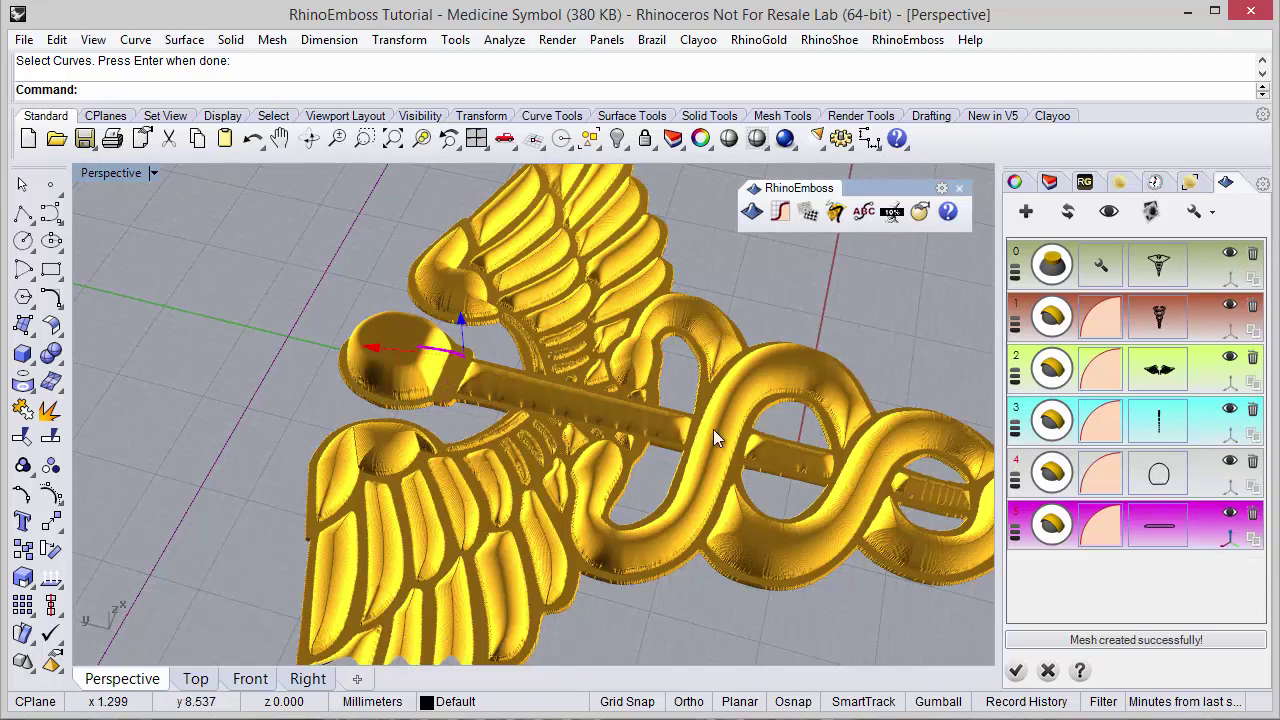
pyautogui.moveTo(377, 350); pyautogui.dragTo(415, 350)
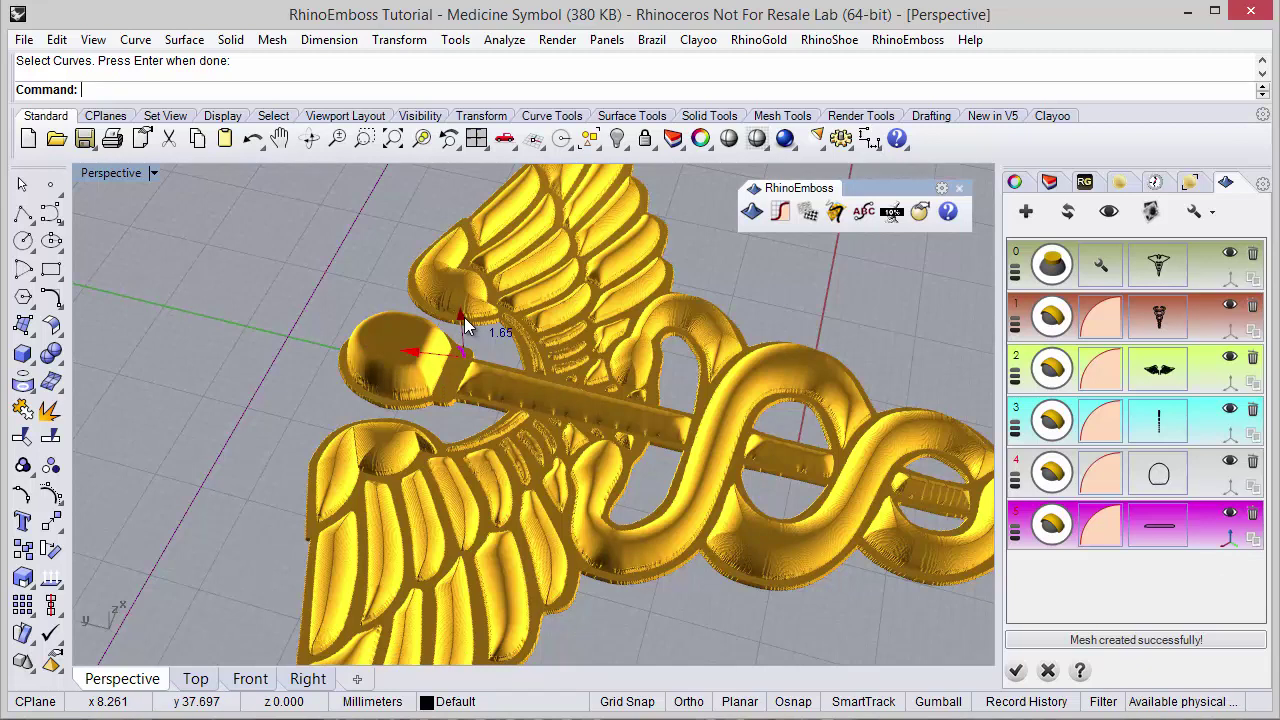
pyautogui.click(1067, 211)
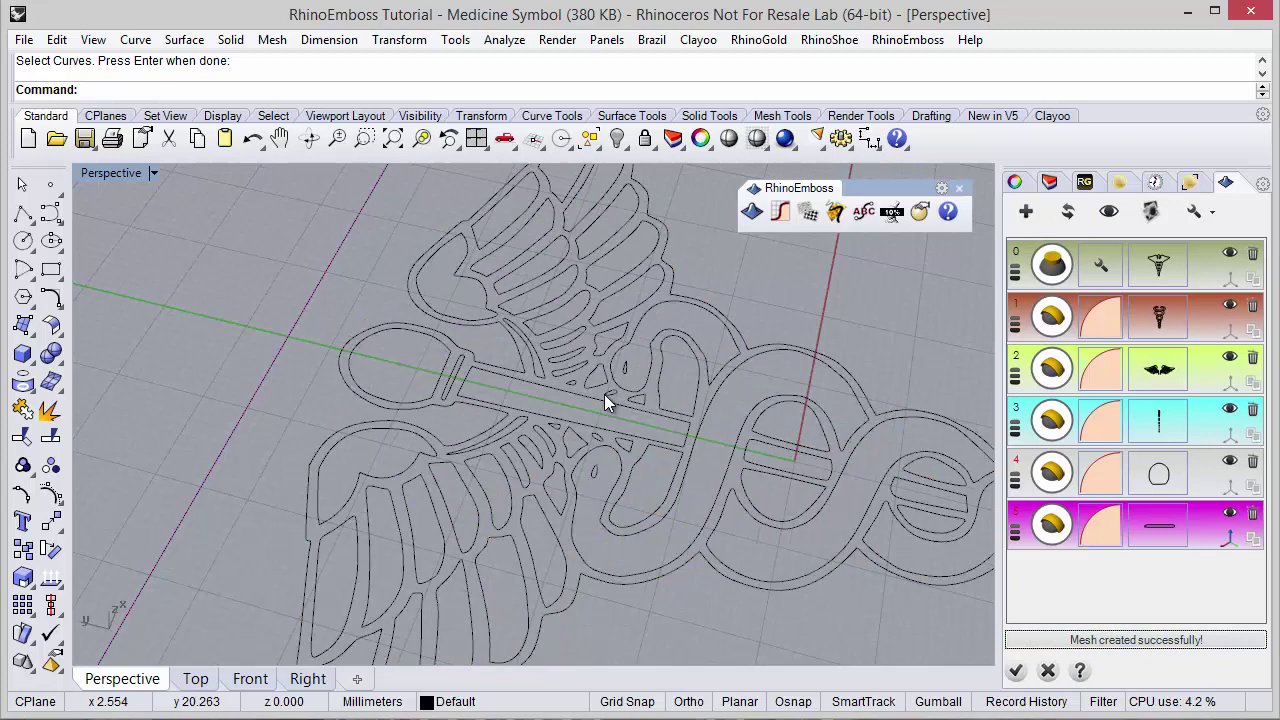
pyautogui.moveTo(606, 398); pyautogui.dragTo(525, 462, button='right')
pyautogui.scroll(-5, 480, 445)
pyautogui.moveTo(438, 428); pyautogui.dragTo(436, 385, button='right')
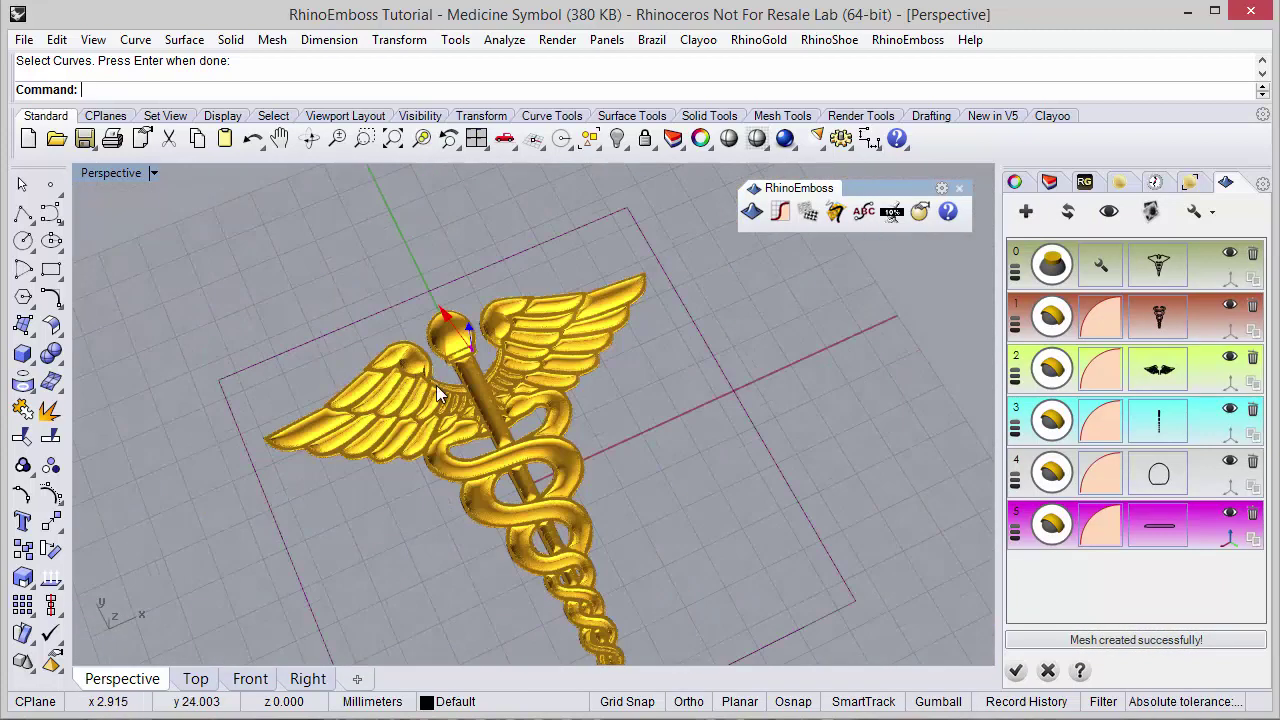
pyautogui.scroll(-3, 520, 400)
pyautogui.scroll(5, 575, 480)
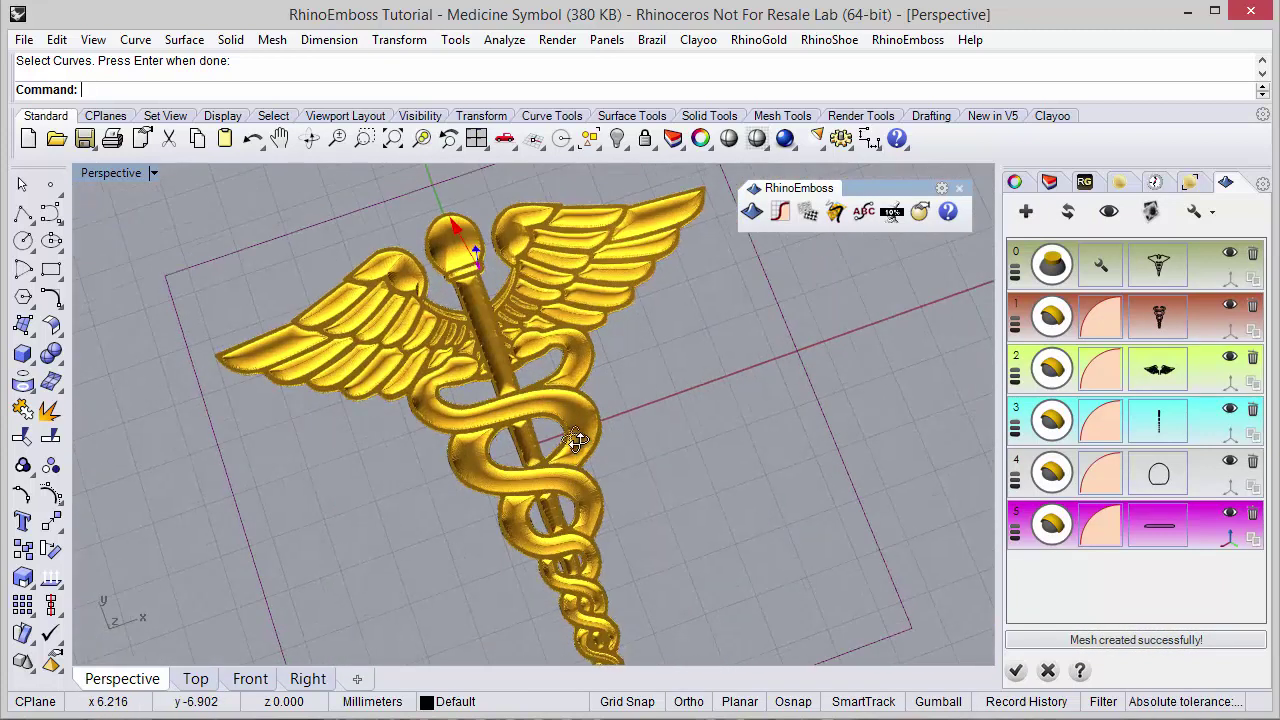
# Step: Add a sixth layer from the two small snake-eye curves
pyautogui.click(1026, 211)
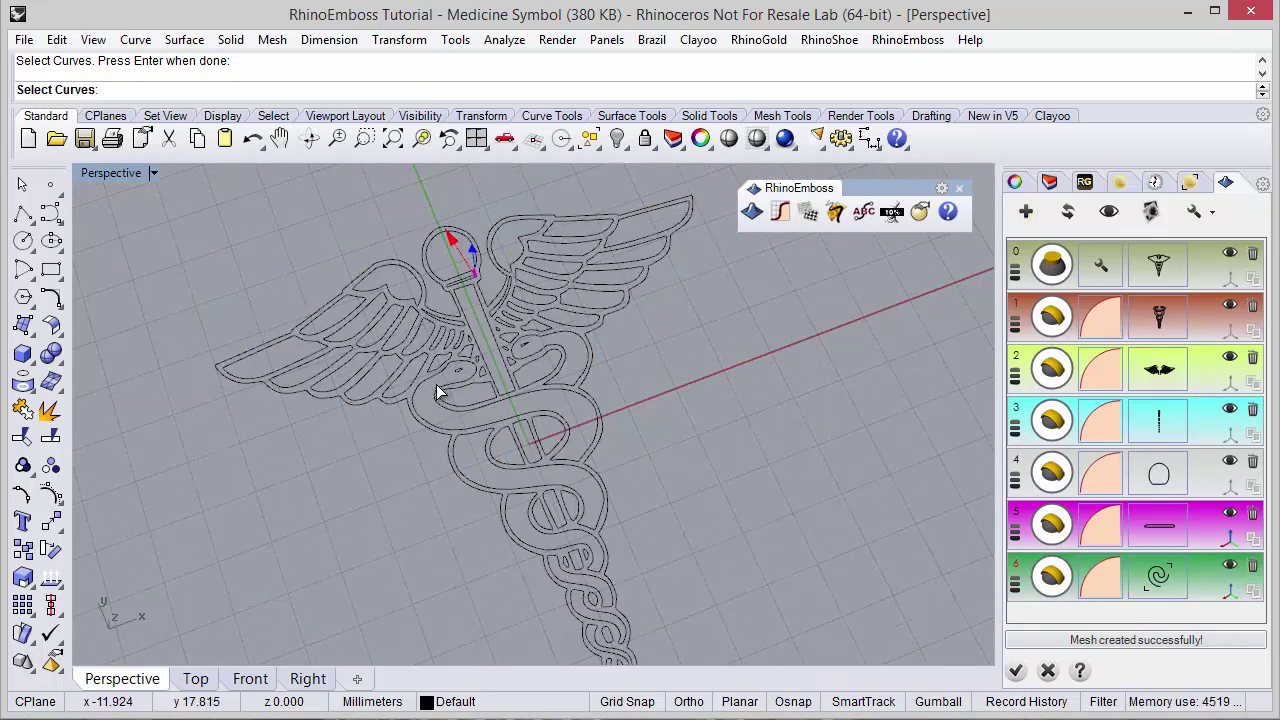
pyautogui.click(513, 411)
pyautogui.press('Return')
pyautogui.scroll(5, 515, 408)
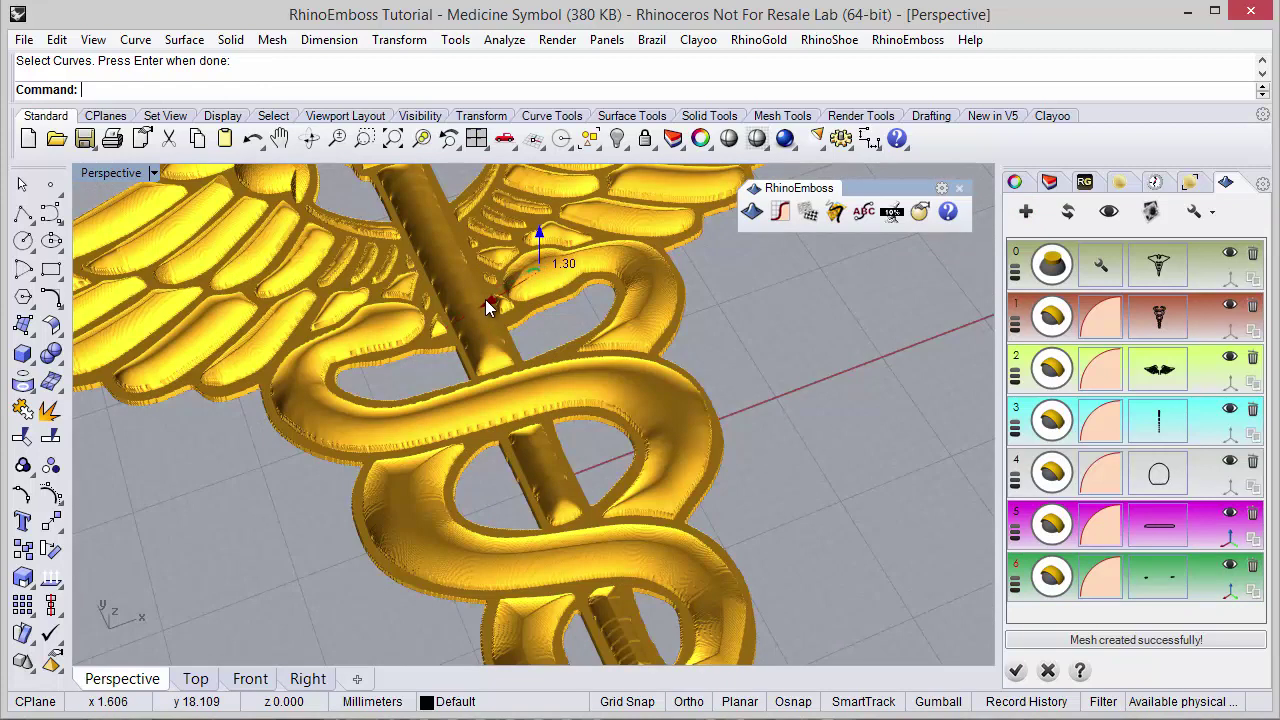
# Step: Set the eye layer's style to Subtract, recompute, and view the caduceus from above
pyautogui.click(1101, 568)
pyautogui.click(1200, 608)
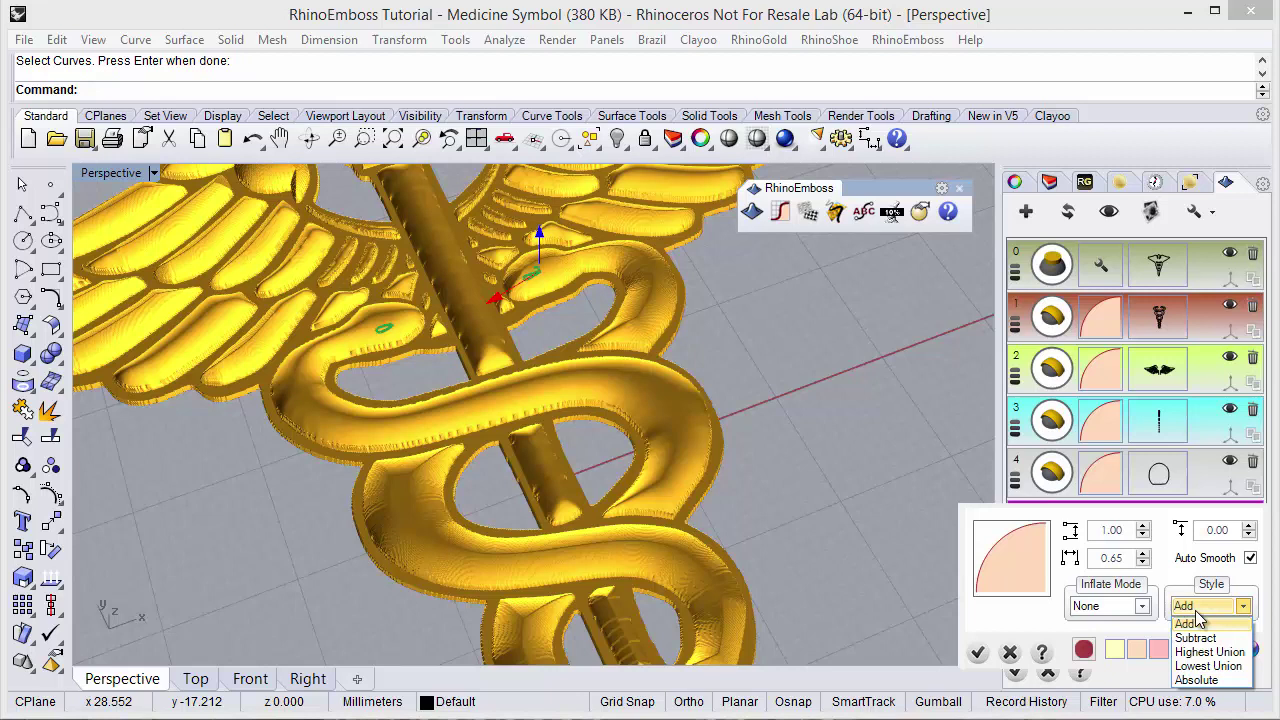
pyautogui.click(1196, 637)
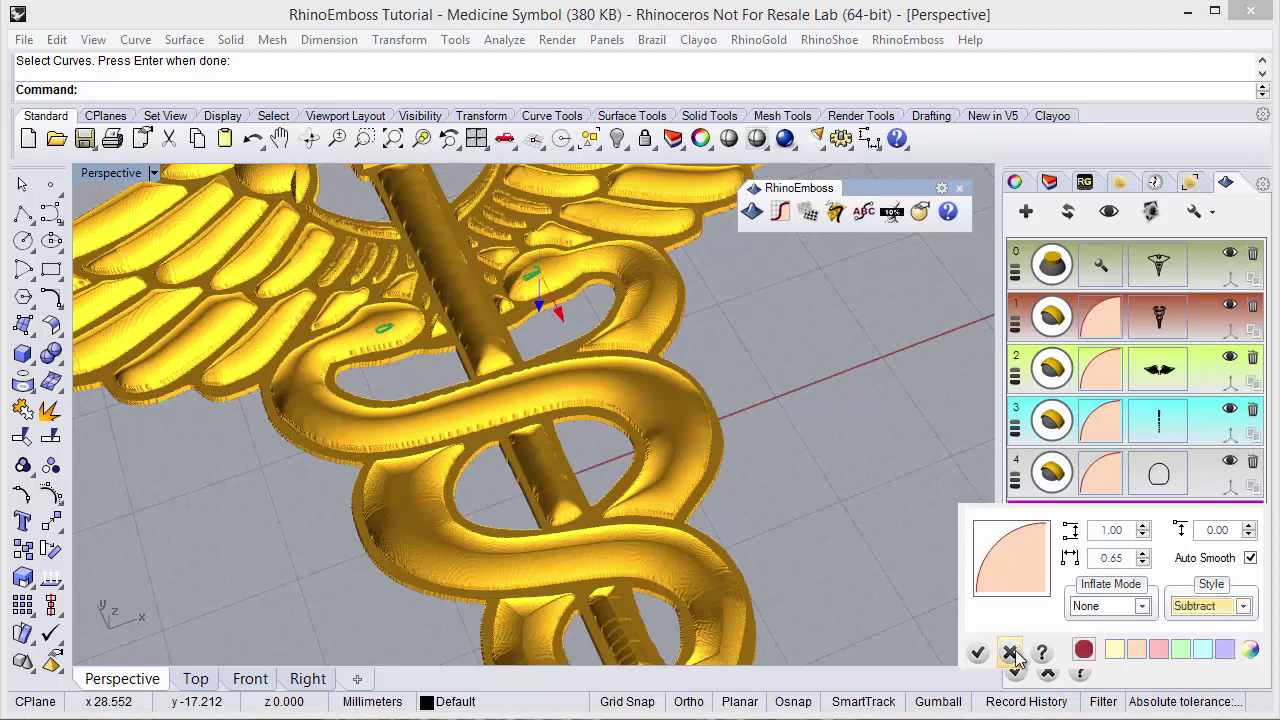
pyautogui.click(979, 658)
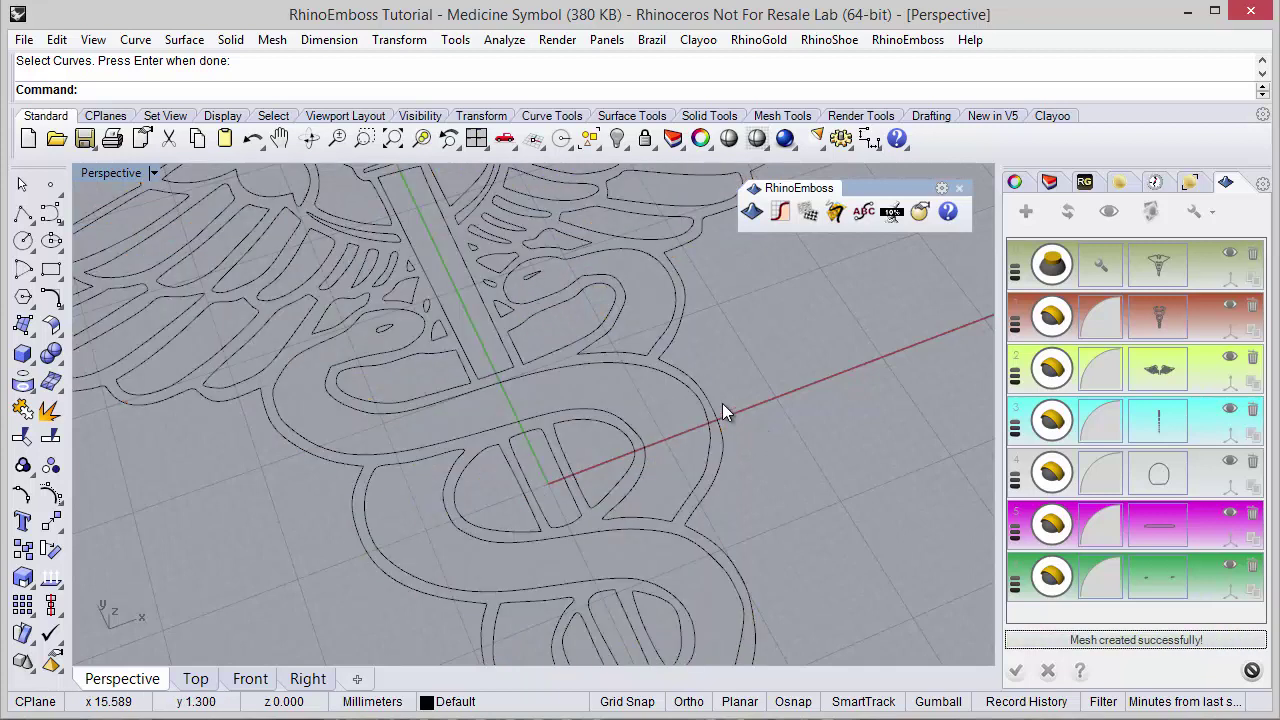
pyautogui.moveTo(634, 382); pyautogui.dragTo(505, 375, button='right')
pyautogui.scroll(-5, 505, 375)
pyautogui.moveTo(467, 319); pyautogui.dragTo(505, 465, button='right')
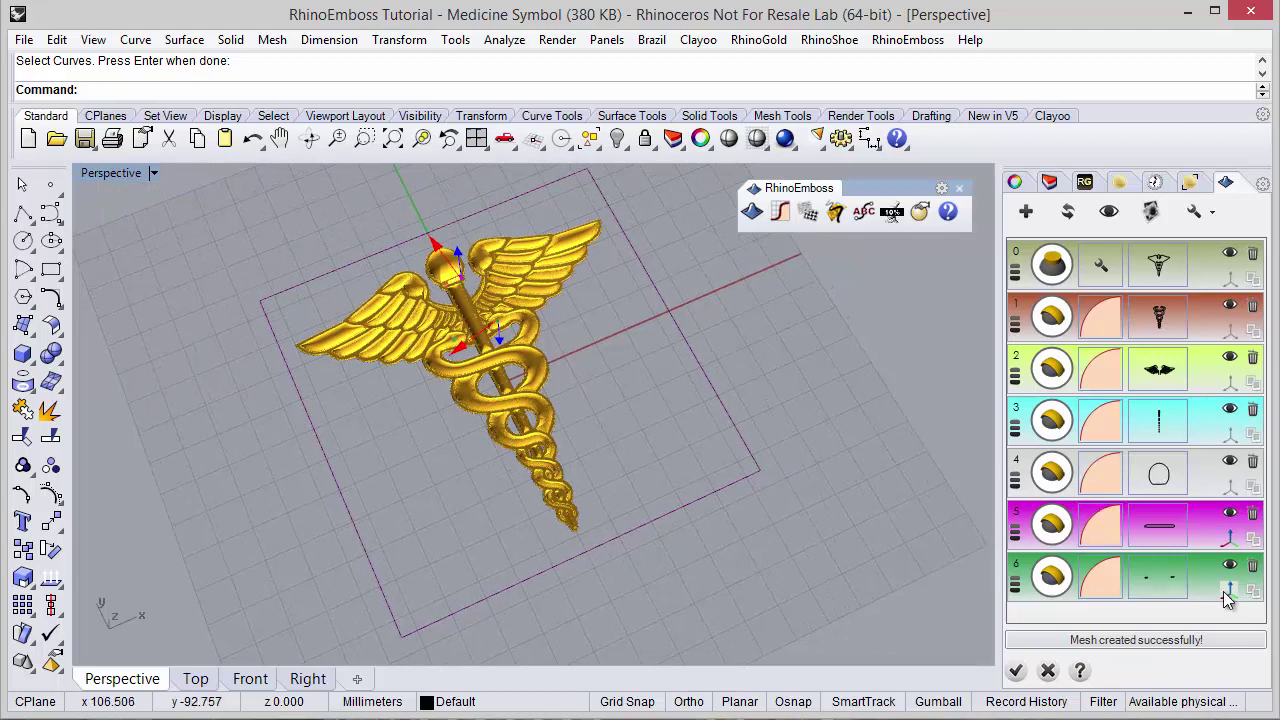
# Step: Add a seventh layer as a Smooth operation and apply its parameters
pyautogui.moveTo(755, 509); pyautogui.dragTo(764, 478, button='right')
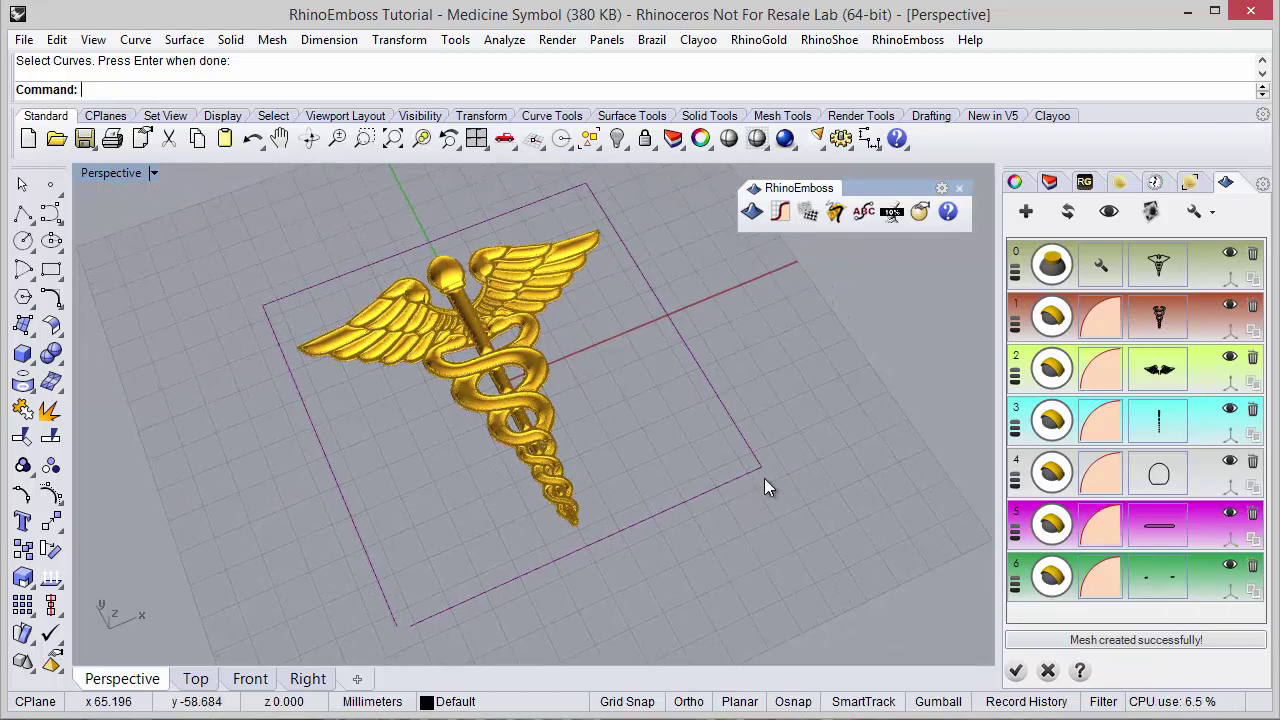
pyautogui.click(1022, 211)
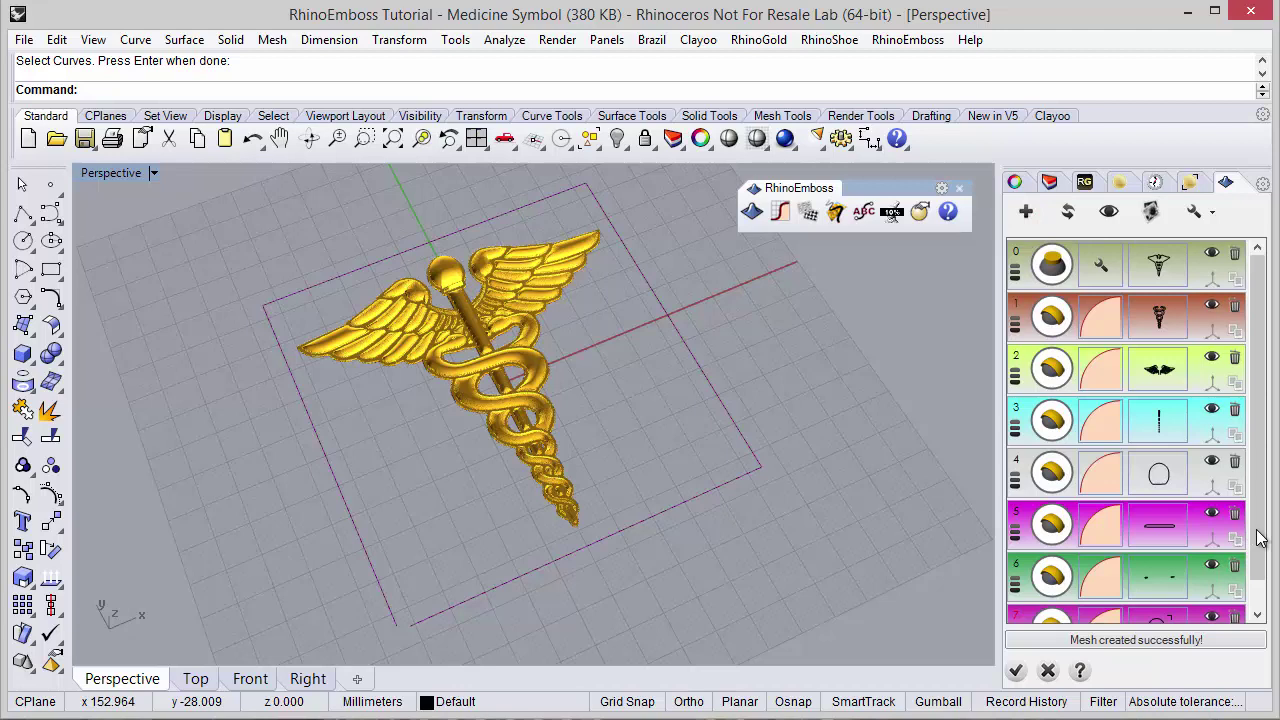
pyautogui.scroll(-1, 1125, 600)
pyautogui.click(1051, 597)
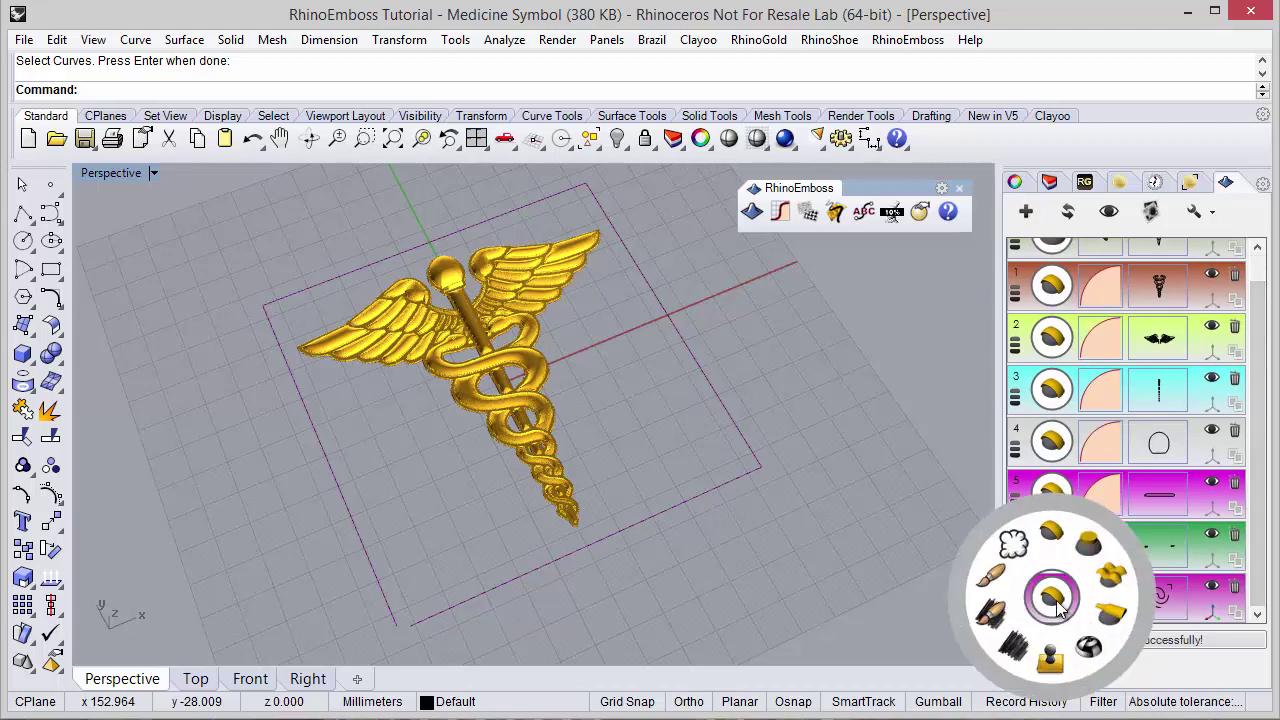
pyautogui.click(1015, 543)
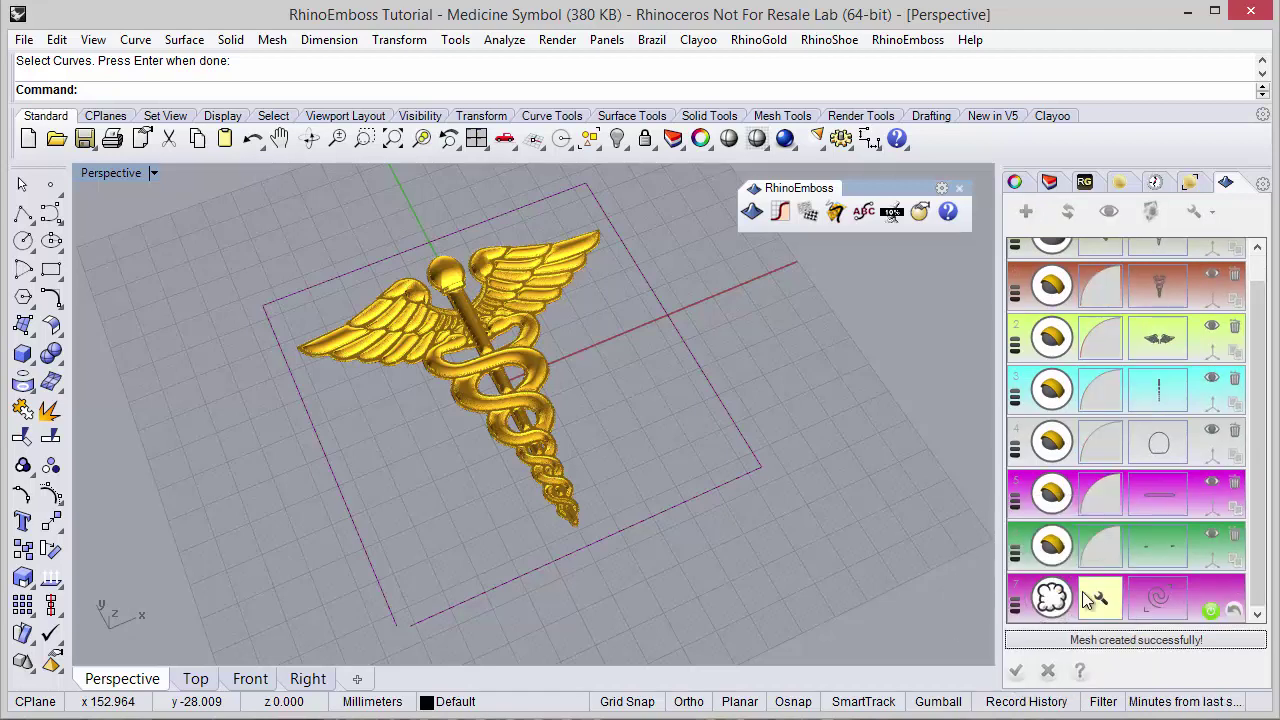
pyautogui.click(1090, 612)
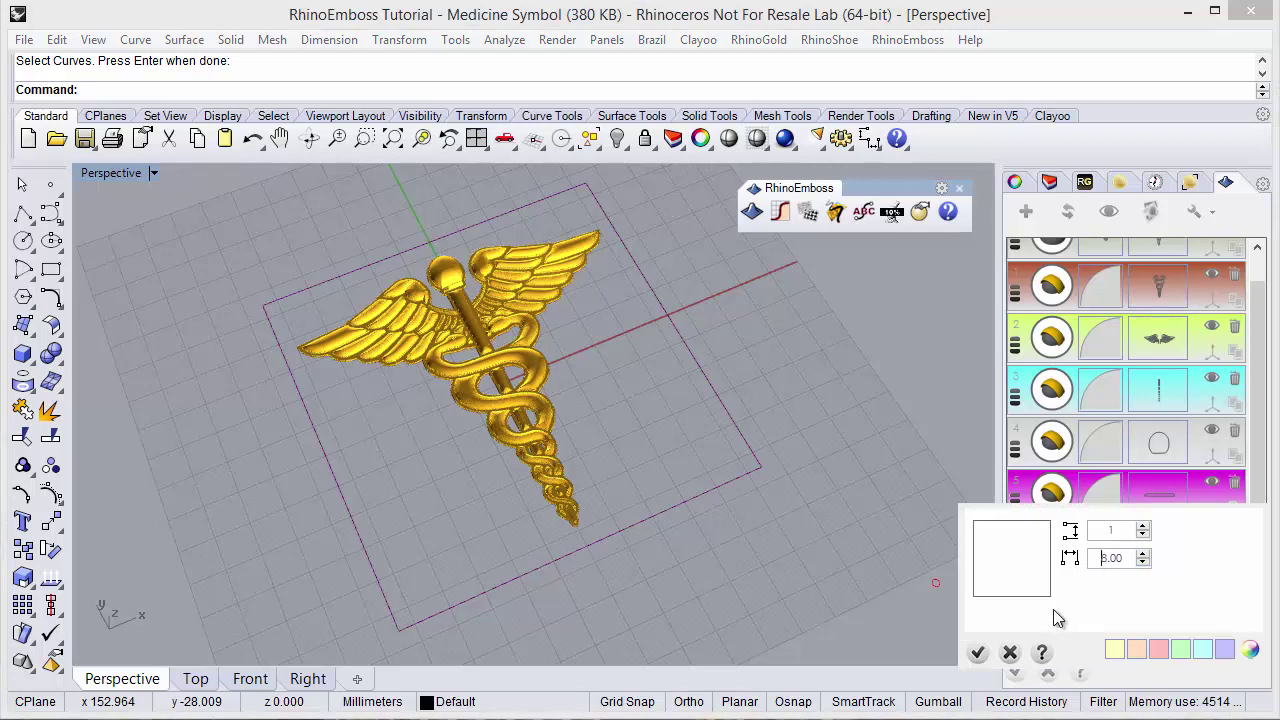
pyautogui.click(978, 652)
# Step: Readjust the smoothing parameters and reapply them for rounder caduceus surfaces
pyautogui.scroll(4, 560, 460)
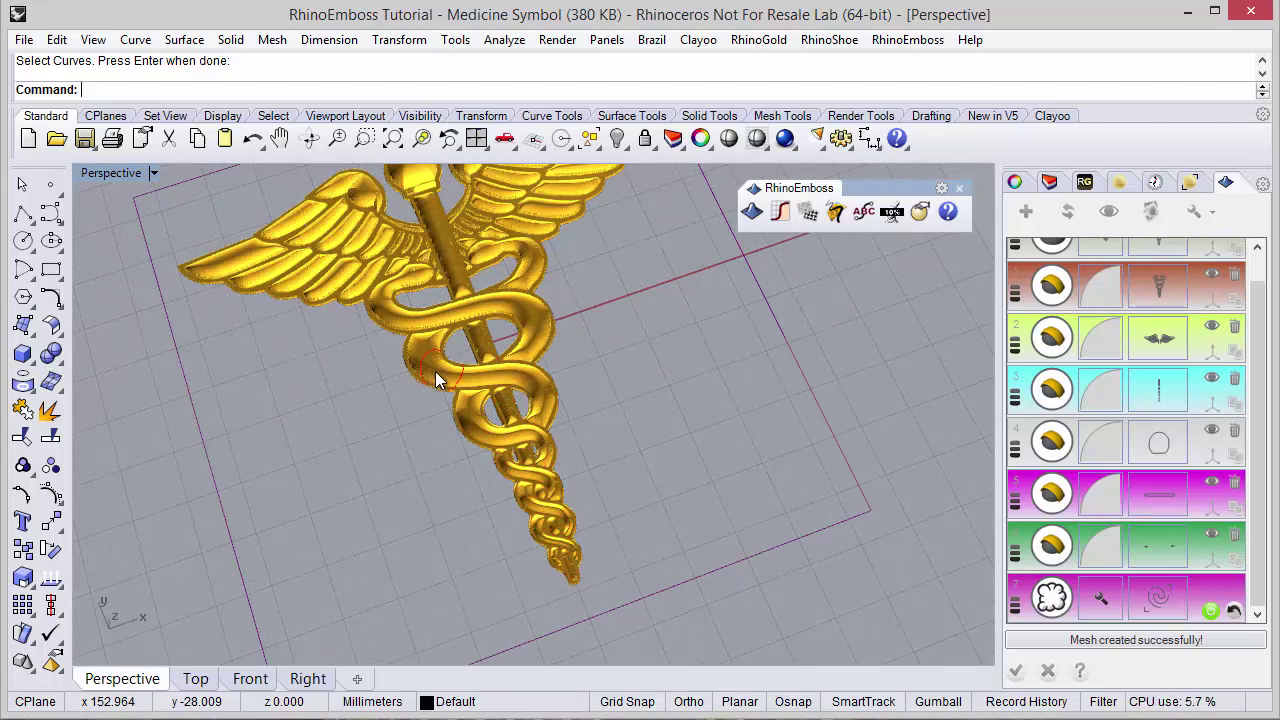
pyautogui.scroll(5, 522, 278)
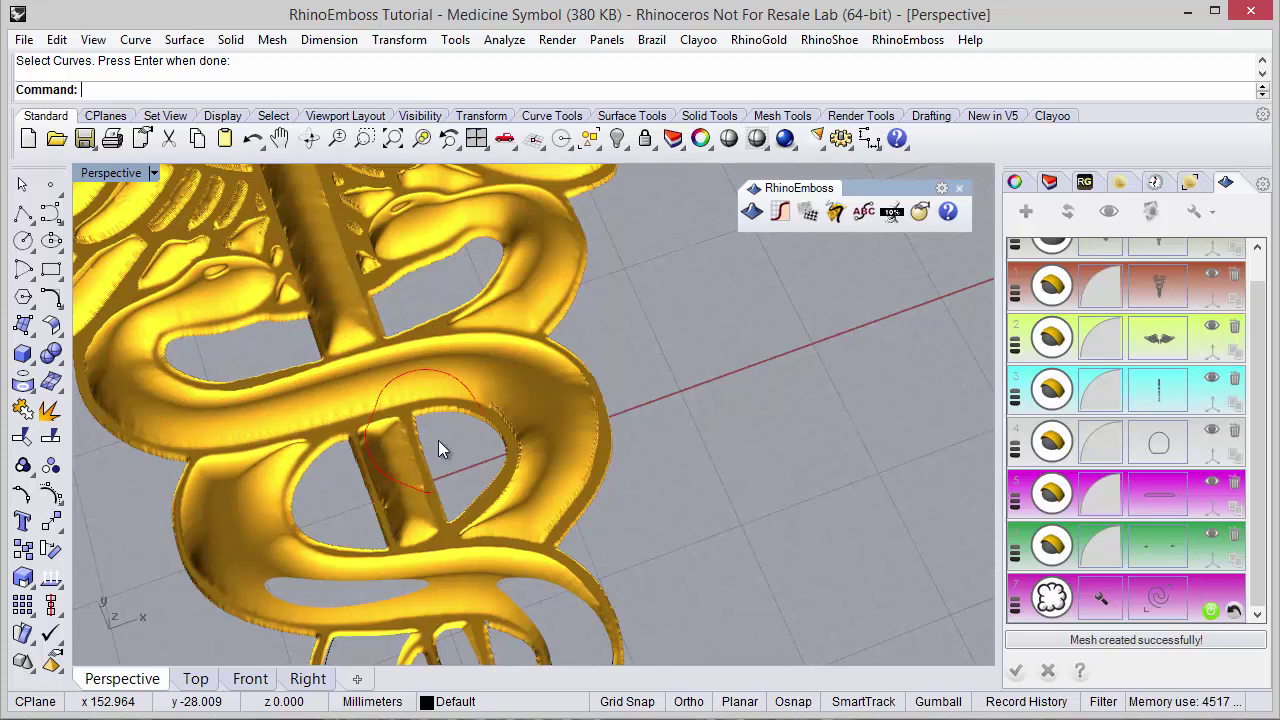
pyautogui.click(1082, 606)
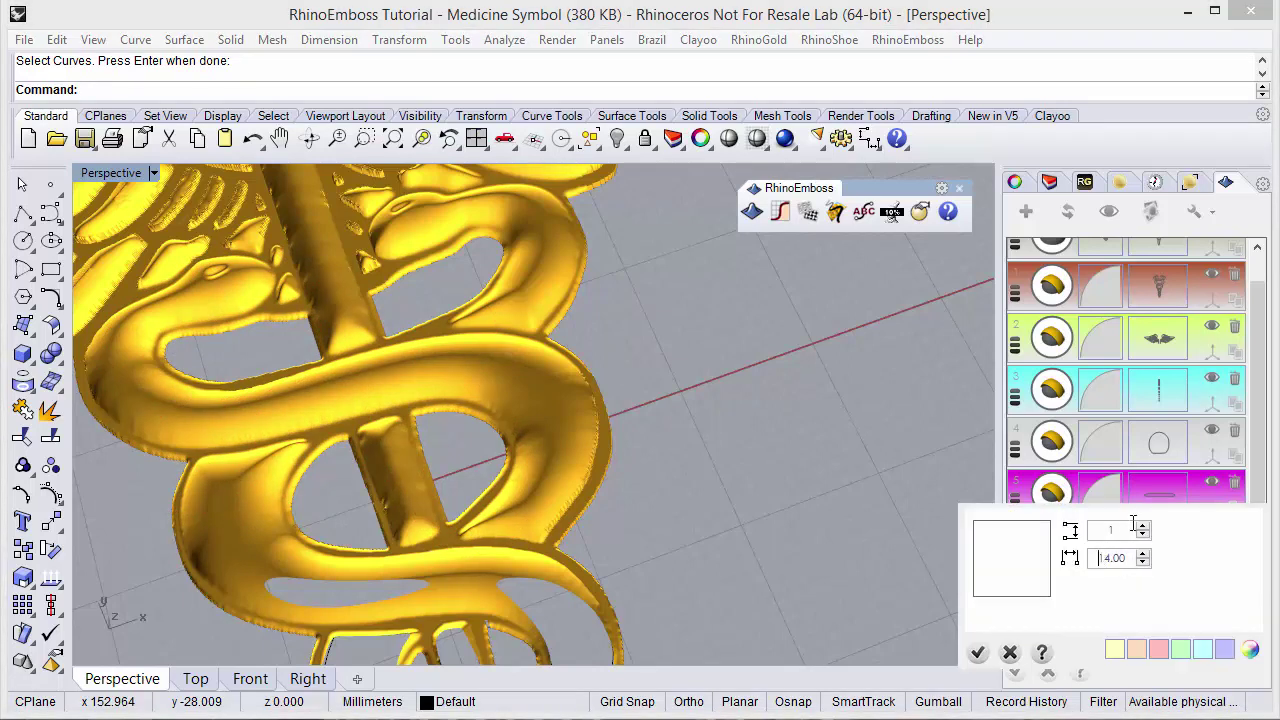
pyautogui.click(977, 652)
pyautogui.scroll(-4, 625, 456)
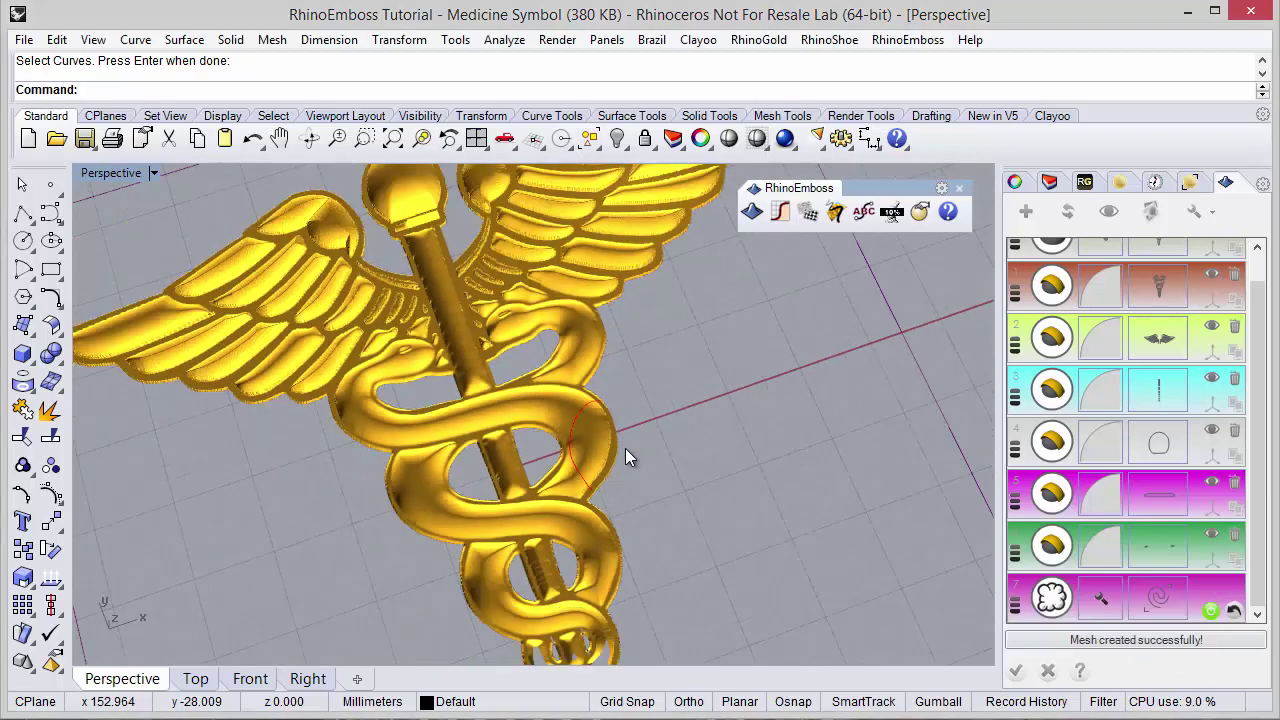
pyautogui.scroll(-4, 625, 448)
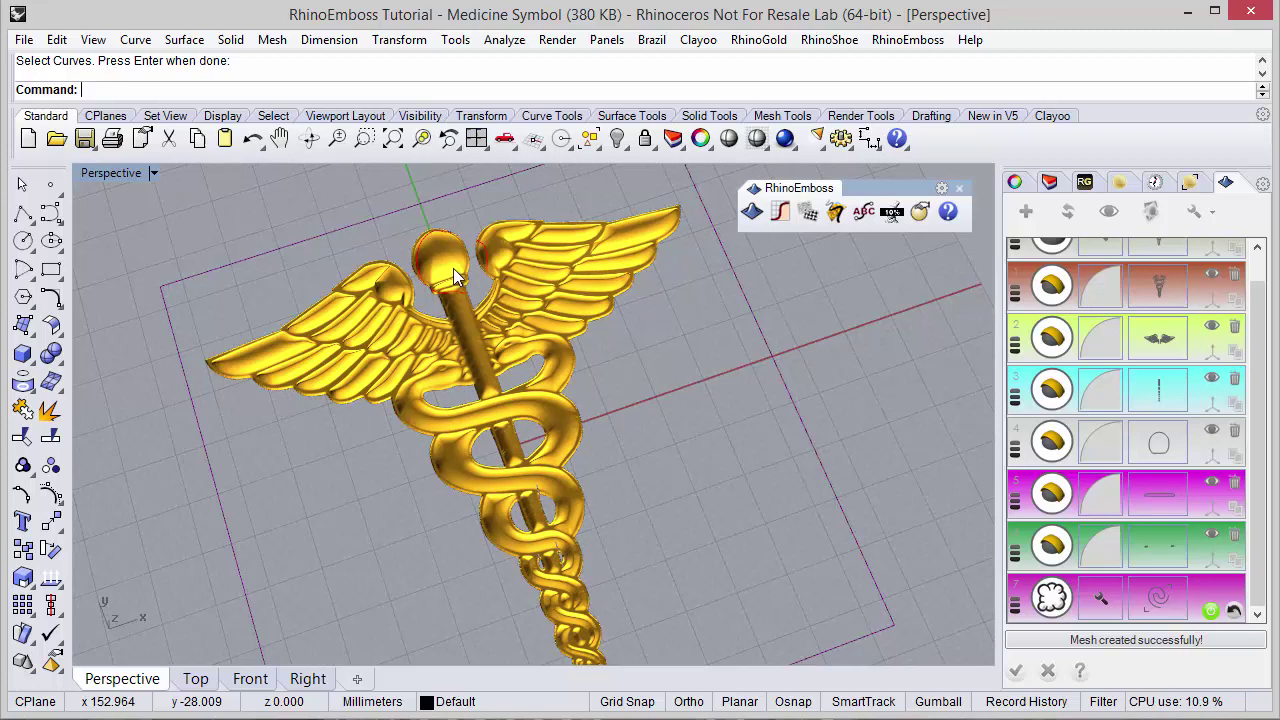
# Step: Finish editing smoothing layer 7 and orbit Perspective to inspect the smoothed gold caduceus relief
pyautogui.scroll(-5, 513, 513)
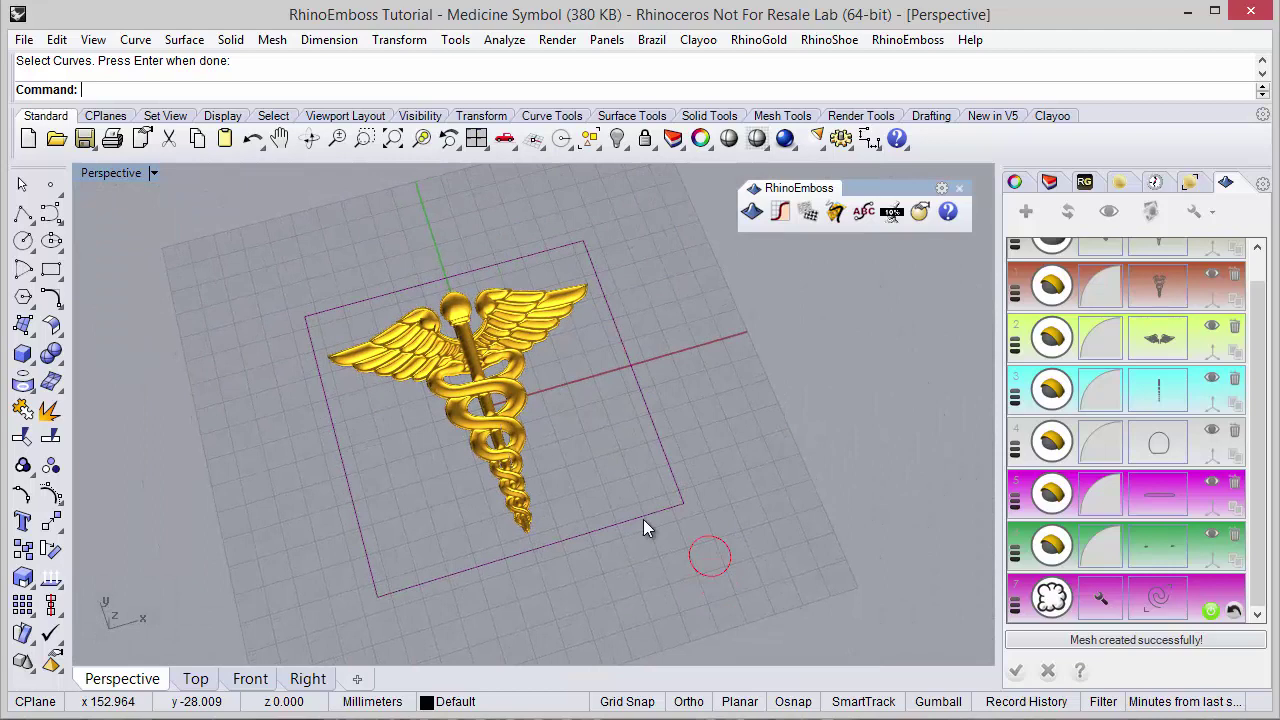
pyautogui.scroll(3, 673, 533)
pyautogui.click(1211, 610)
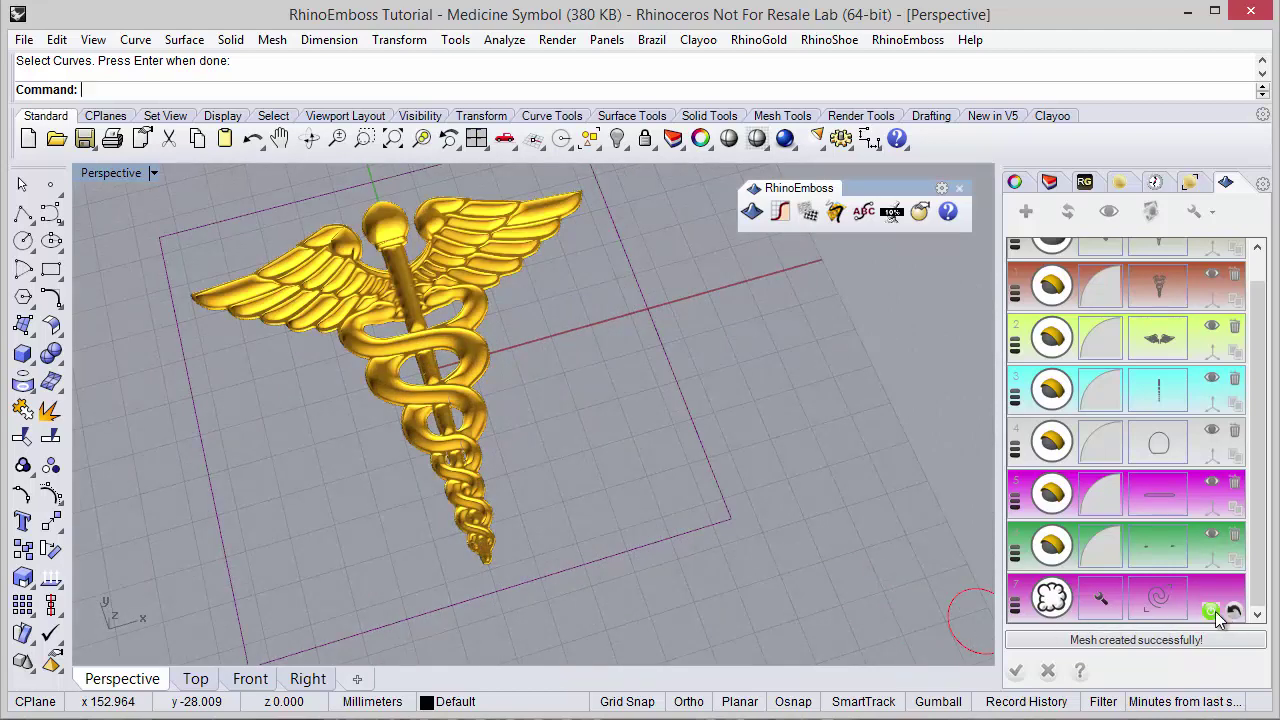
pyautogui.moveTo(665, 553); pyautogui.dragTo(499, 380, button='right')
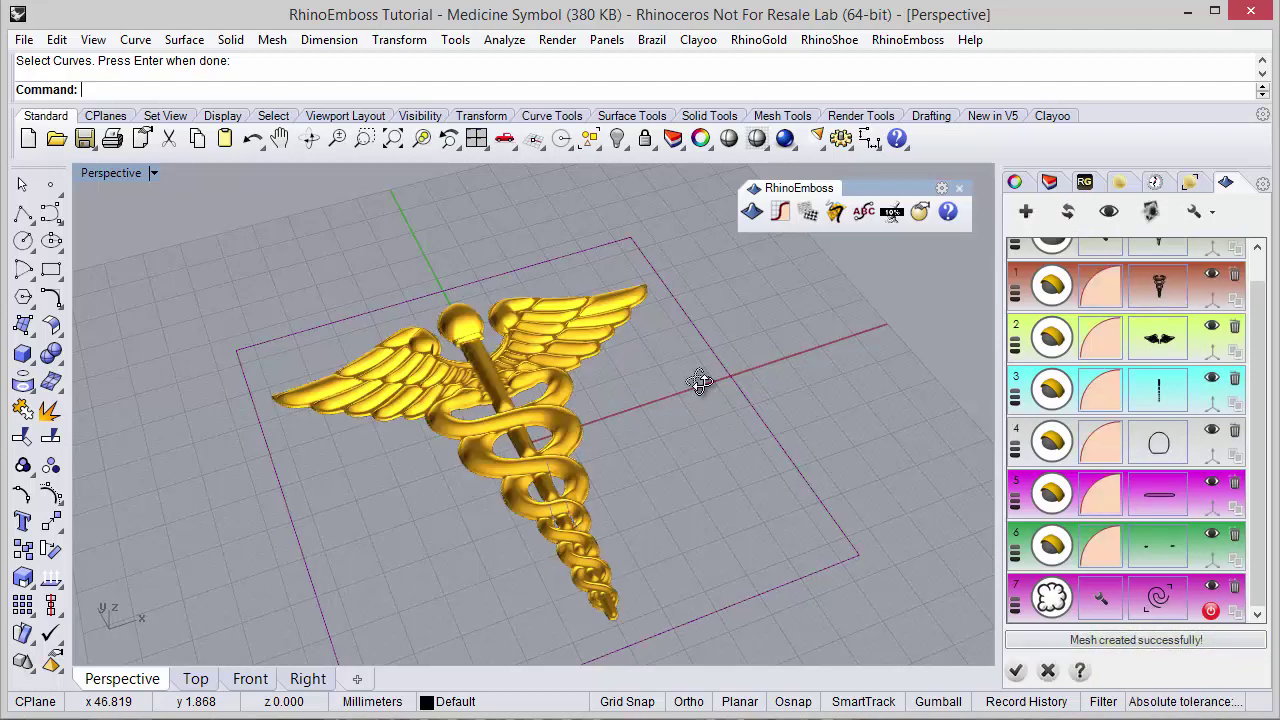
pyautogui.moveTo(699, 380); pyautogui.dragTo(695, 440, button='right')
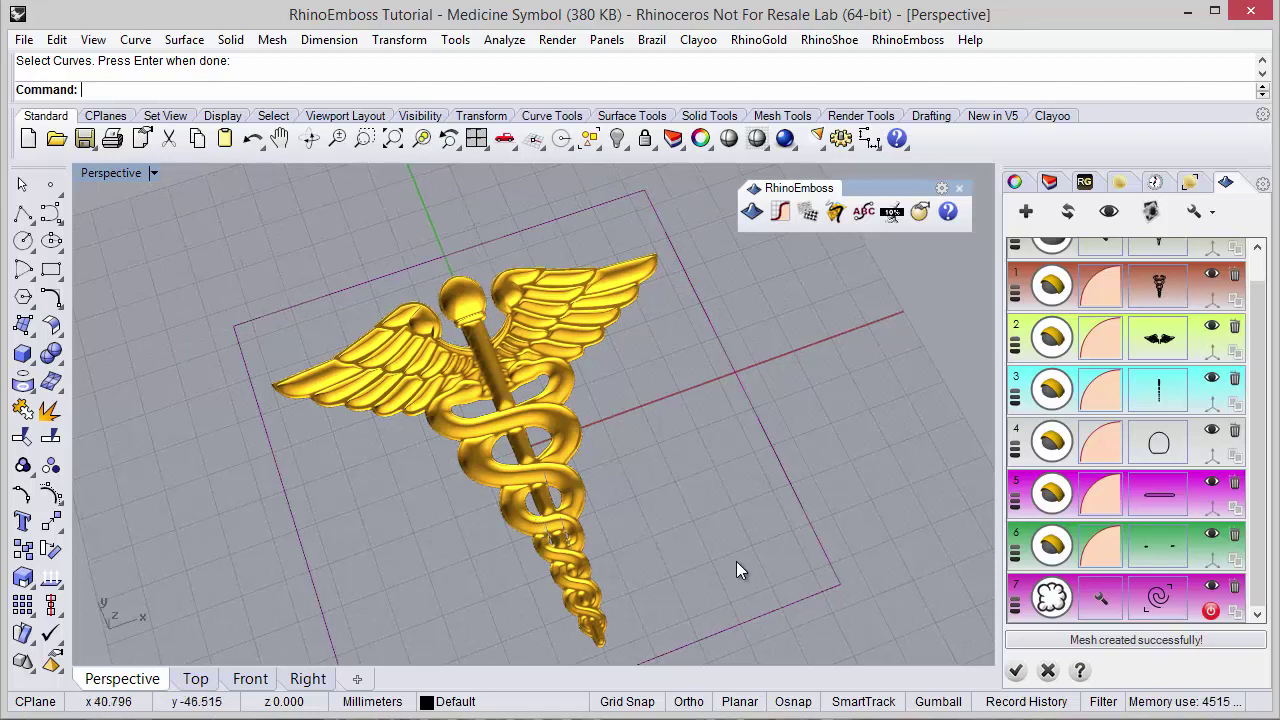
# Step: Accept the emboss to build the mesh, opening the Decimator at 972192 faces
pyautogui.click(1013, 673)
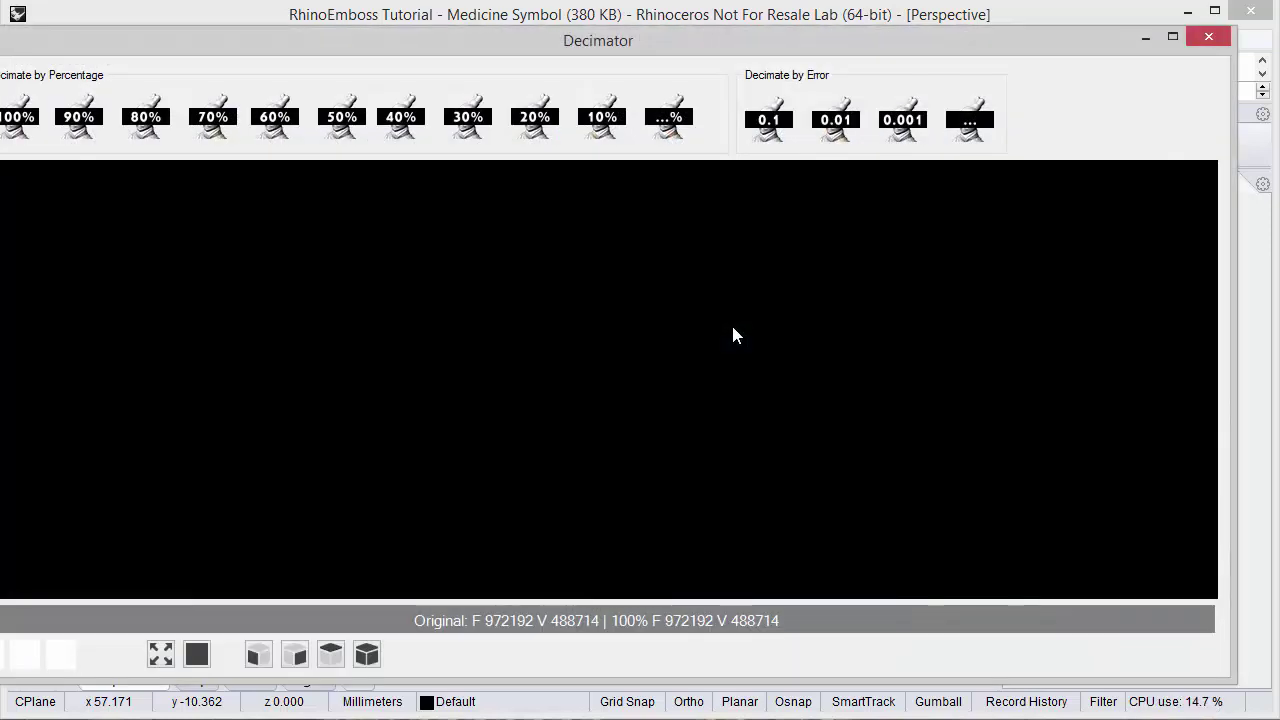
# Step: Preview the caduceus mesh decimated to 60%, rotating the Decimator preview to compare
pyautogui.moveTo(678, 50); pyautogui.dragTo(719, 41)
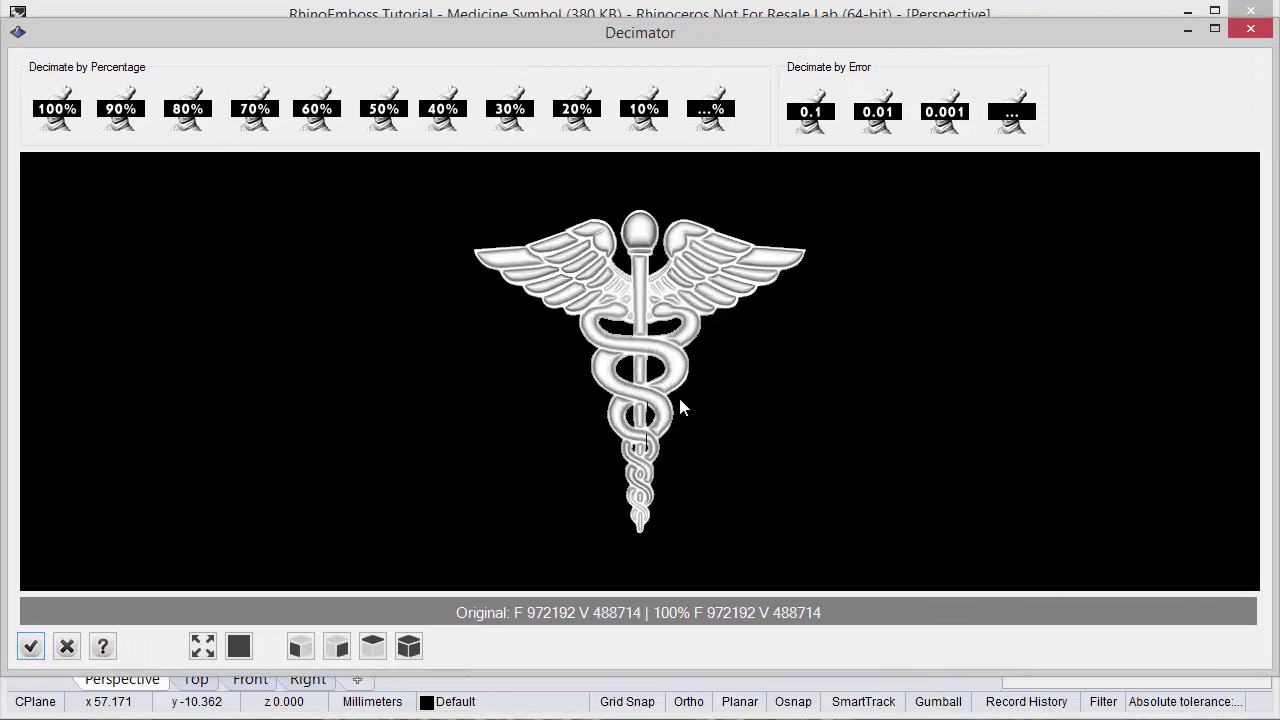
pyautogui.moveTo(680, 409); pyautogui.dragTo(660, 370)
pyautogui.scroll(5, 655, 368)
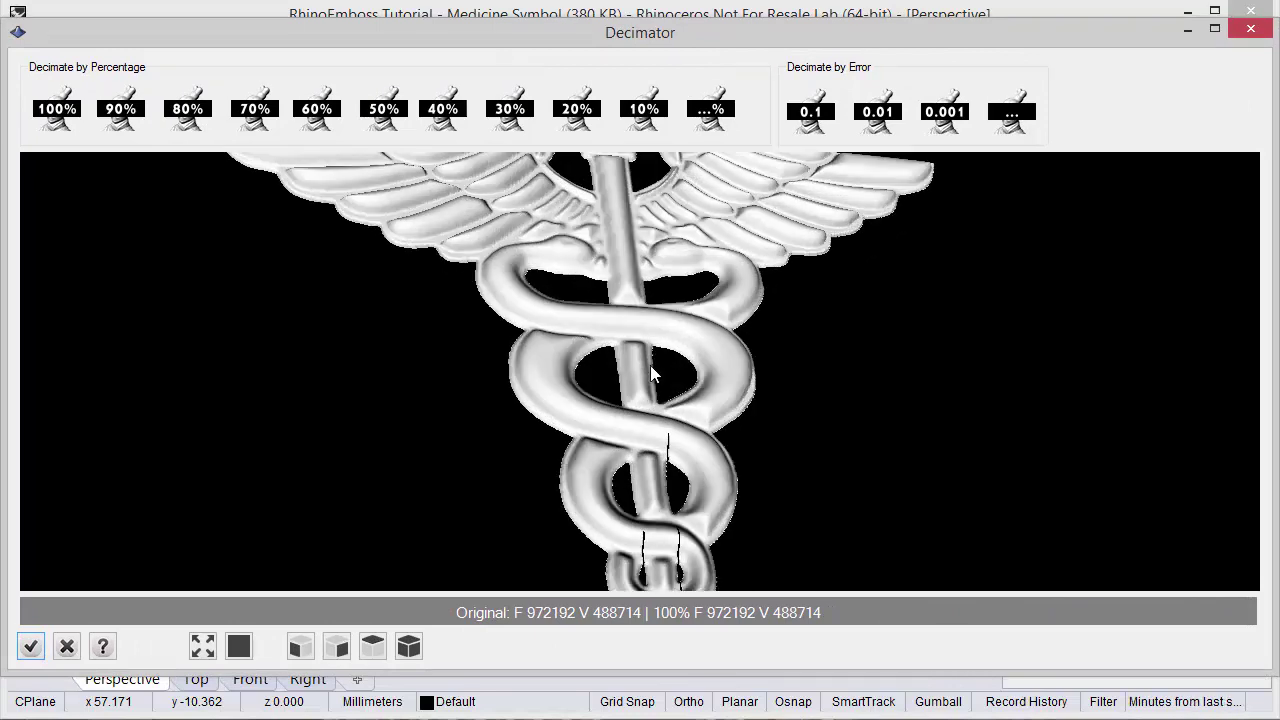
pyautogui.scroll(-2, 626, 422)
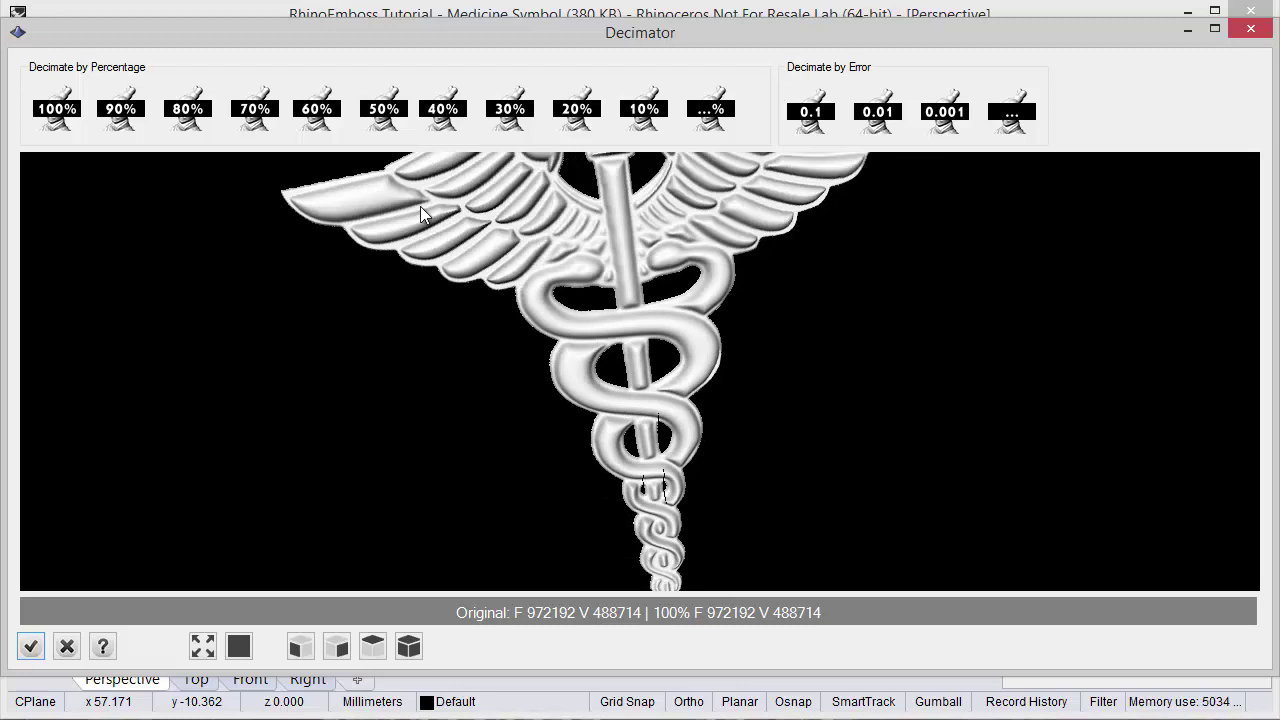
pyautogui.click(317, 110)
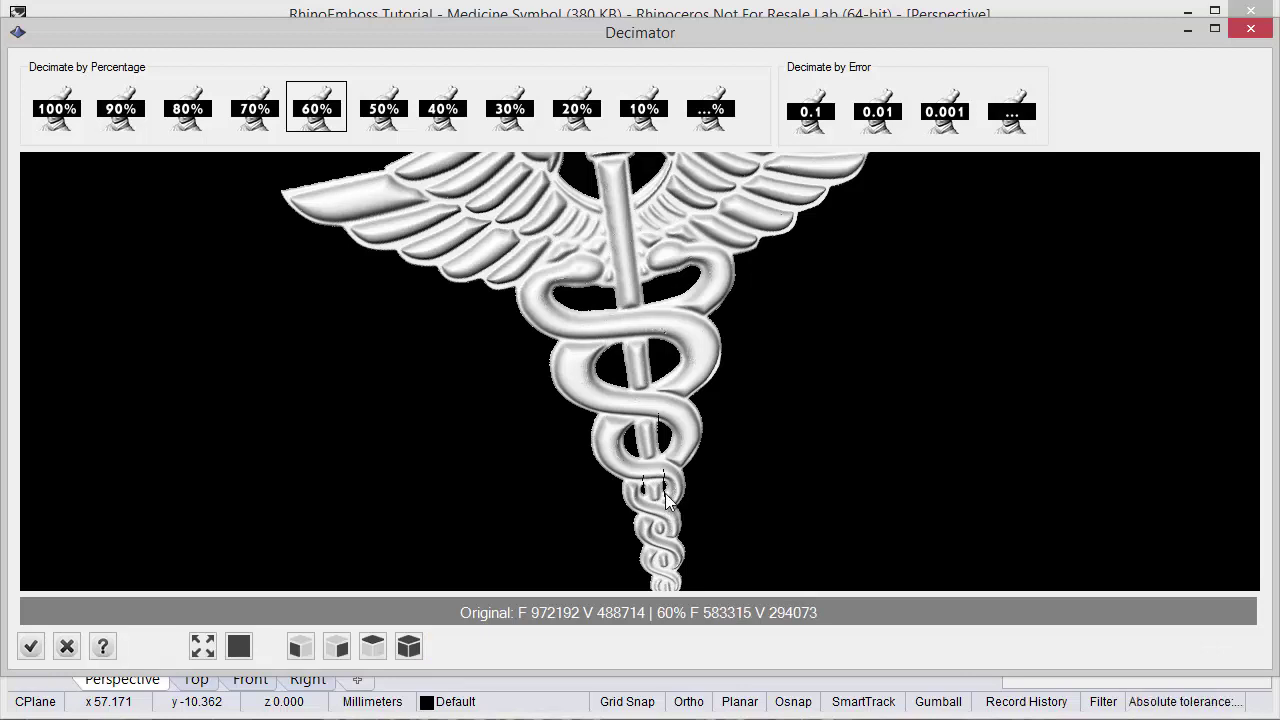
pyautogui.moveTo(667, 500); pyautogui.dragTo(740, 470, button='right')
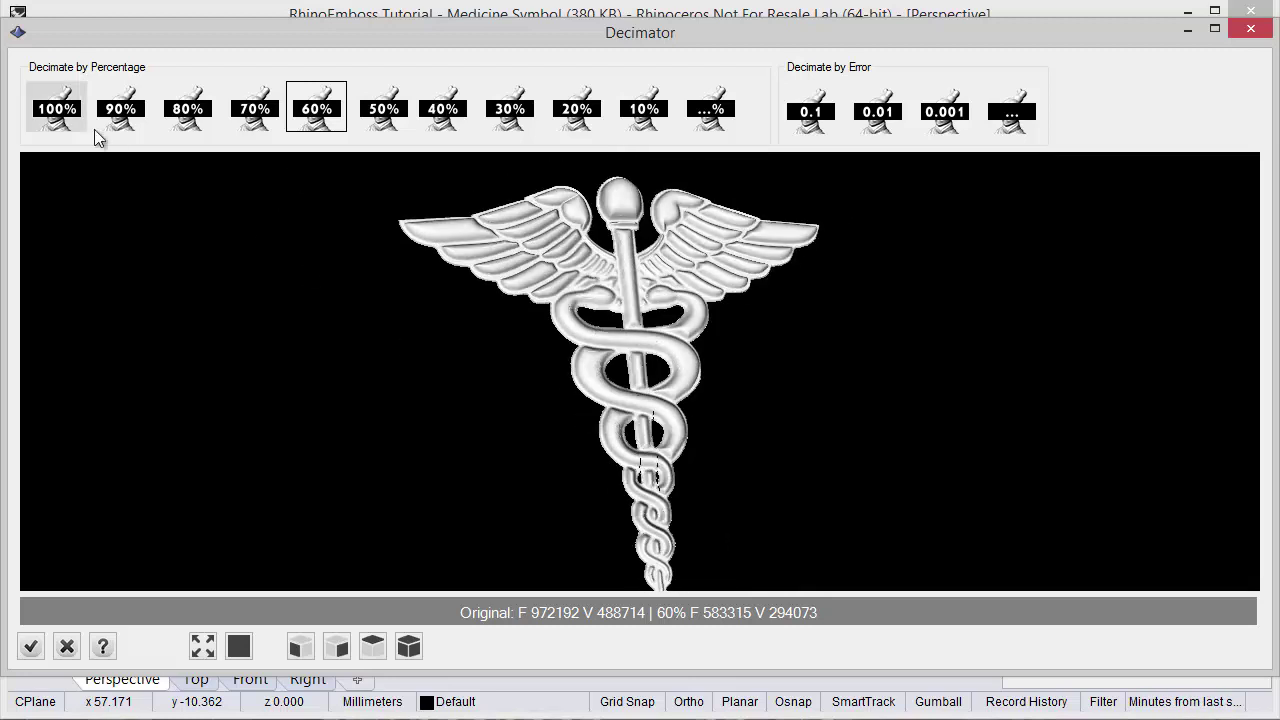
# Step: Set decimation back to 100%, check the preview, and accept it
pyautogui.click(66, 110)
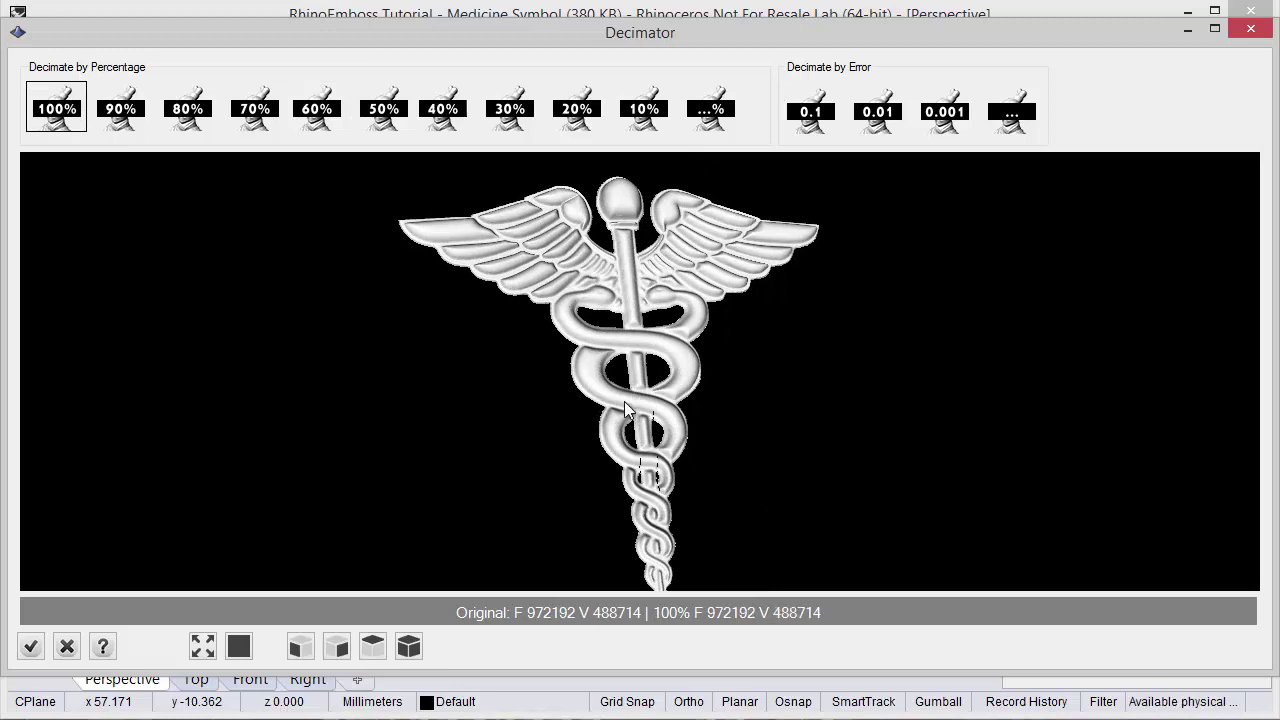
pyautogui.click(57, 109)
pyautogui.moveTo(414, 311); pyautogui.dragTo(483, 366, button='right')
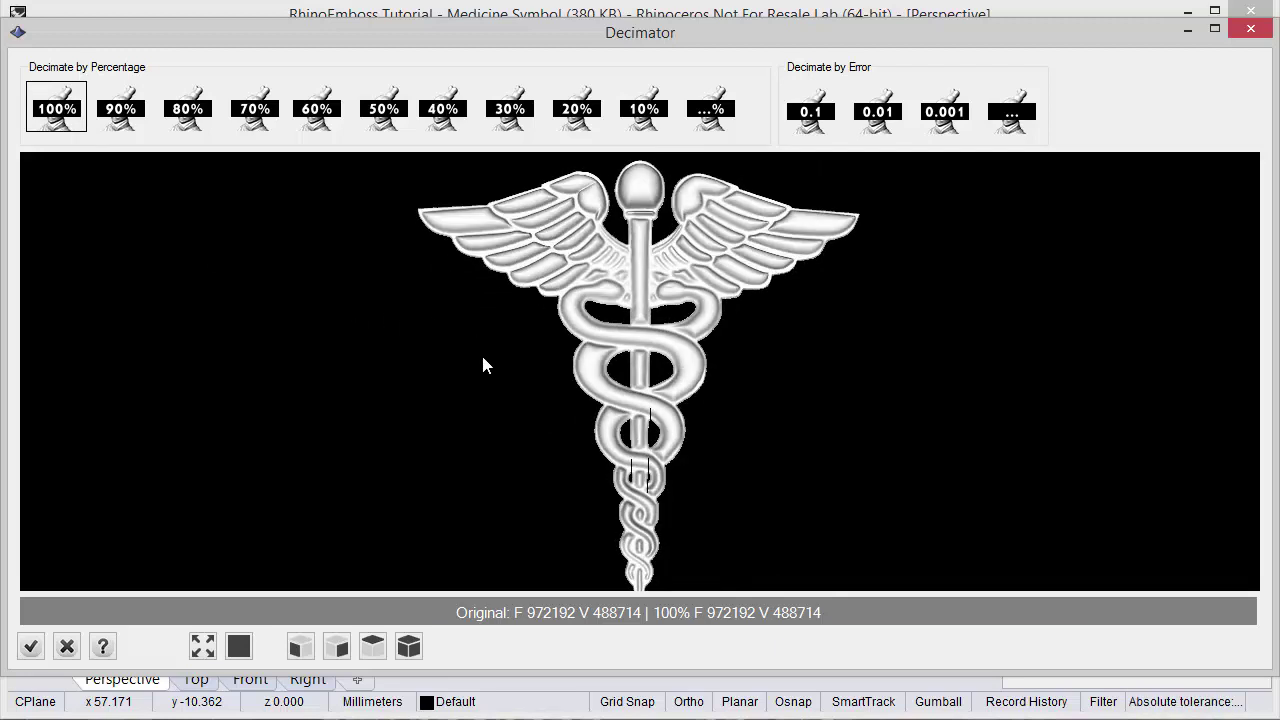
pyautogui.click(42, 648)
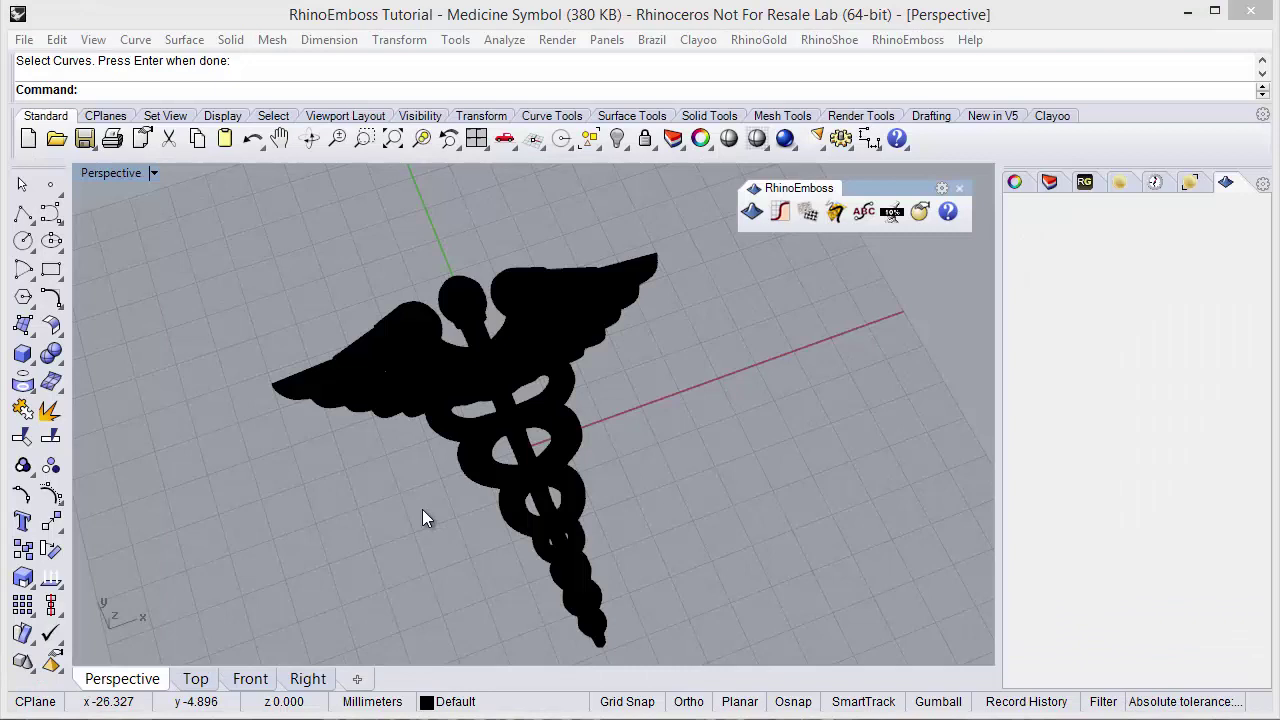
# Step: Switch the Perspective view to Rendered display and orbit to a low oblique view of the relief
pyautogui.moveTo(443, 523); pyautogui.dragTo(472, 514, button='right')
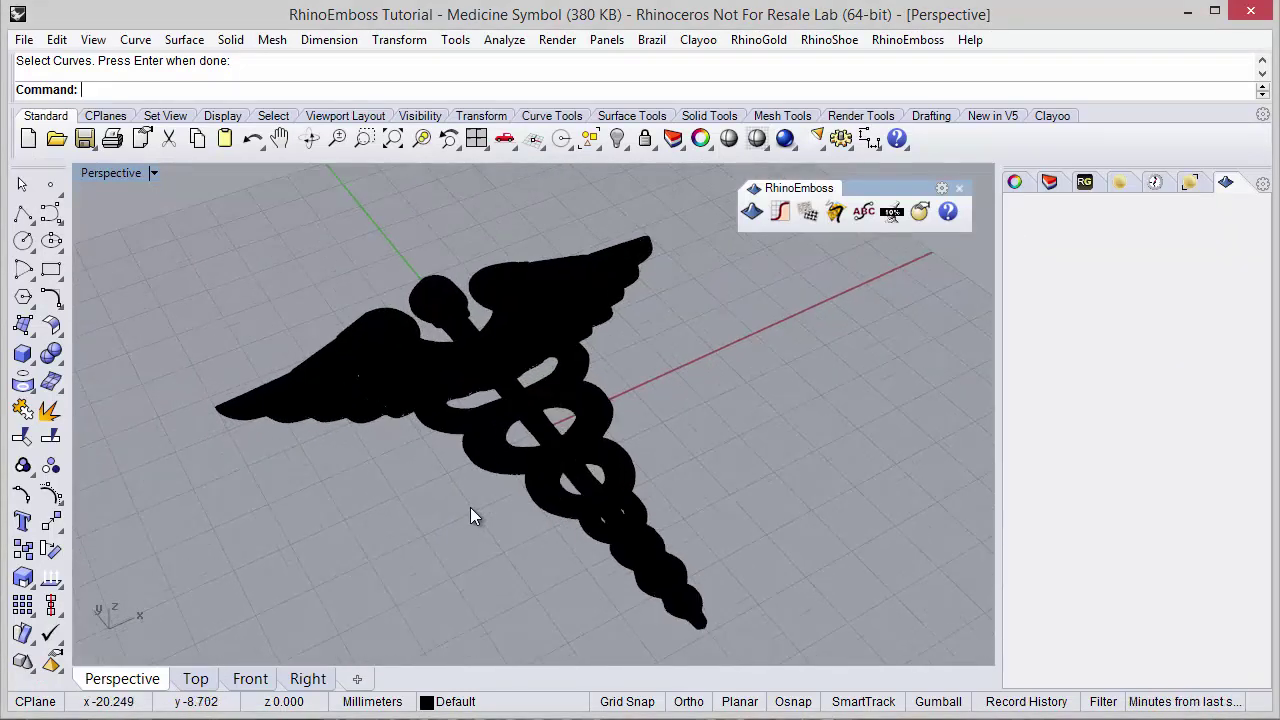
pyautogui.click(767, 150)
pyautogui.click(833, 171)
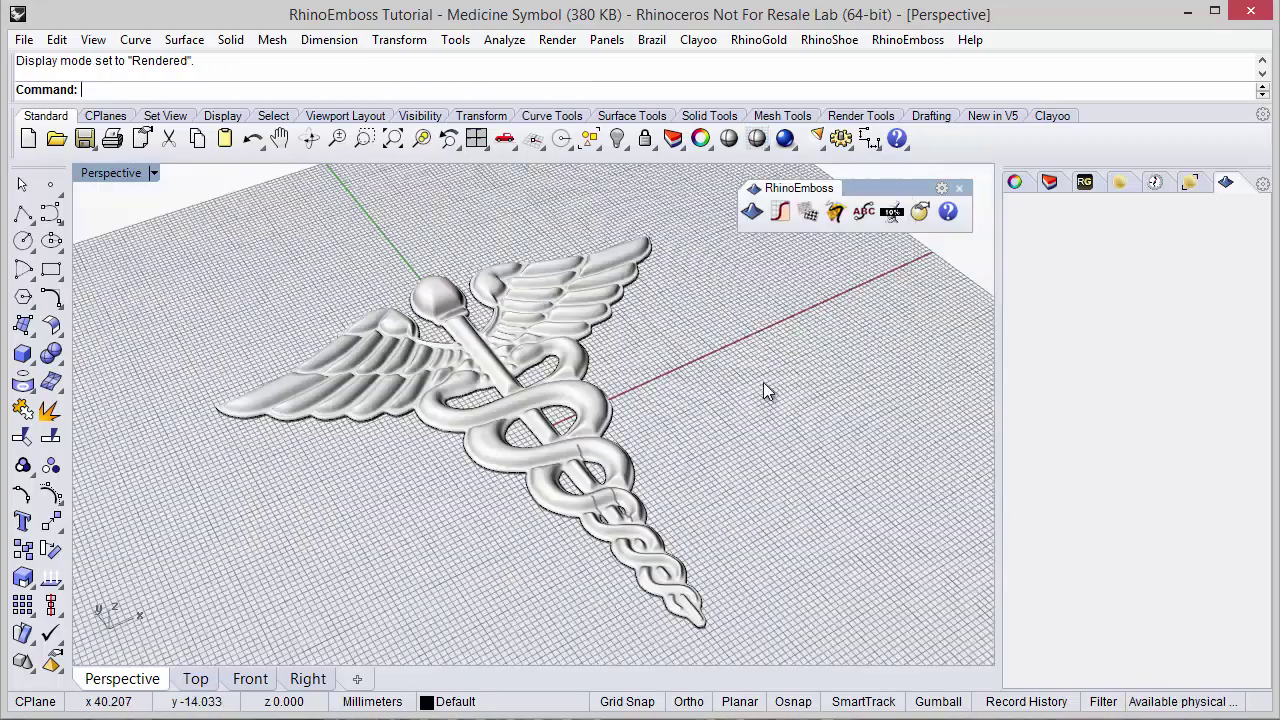
pyautogui.moveTo(598, 430); pyautogui.dragTo(579, 356, button='right')
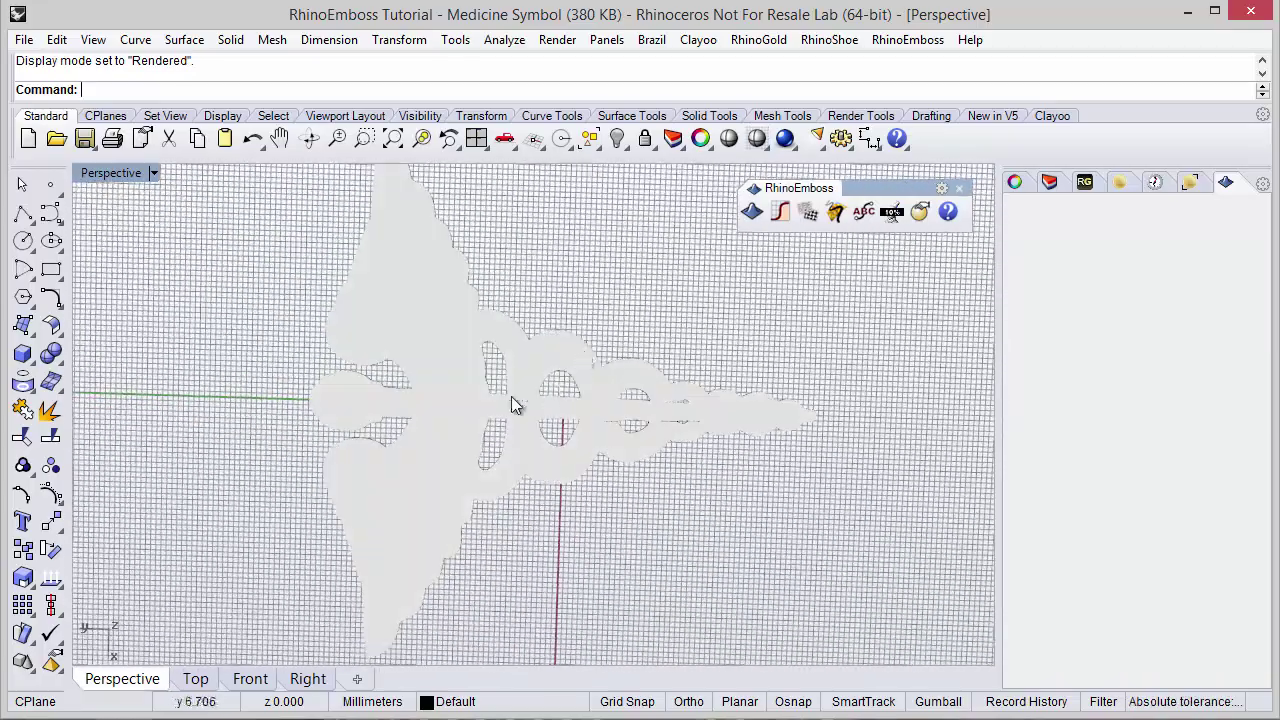
pyautogui.moveTo(511, 396); pyautogui.dragTo(479, 372, button='right')
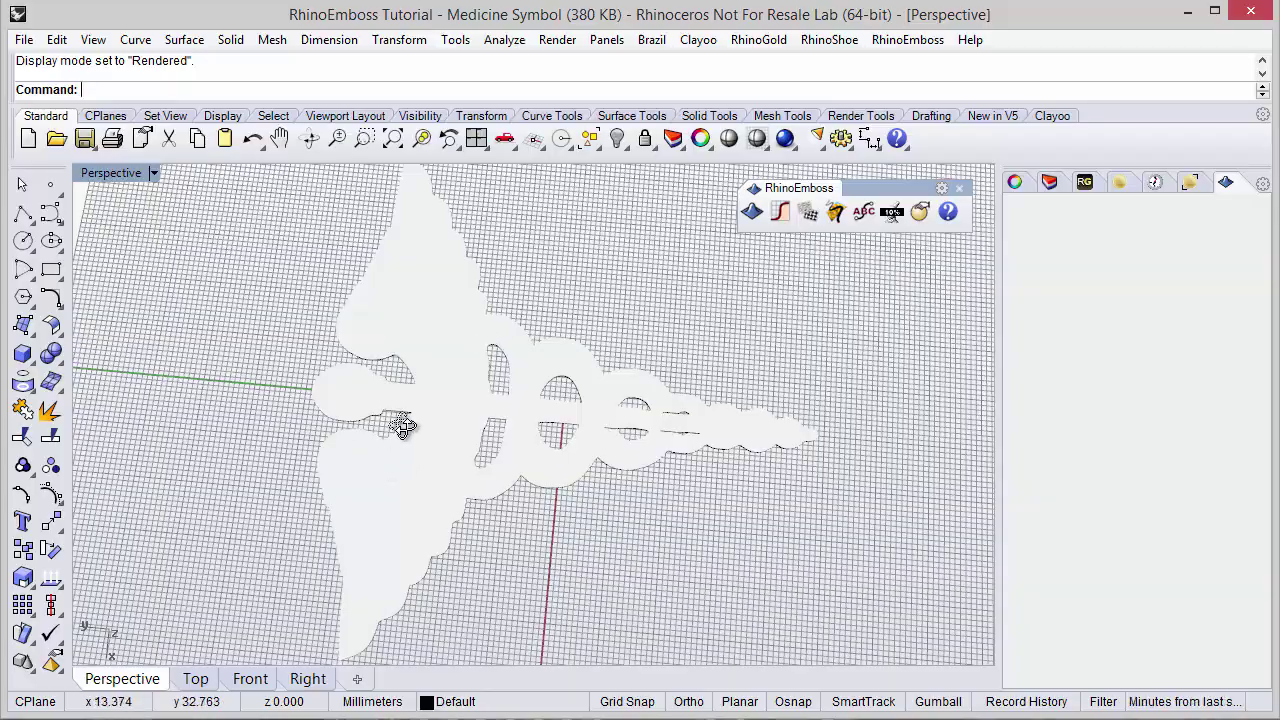
pyautogui.moveTo(403, 426); pyautogui.dragTo(557, 568, button='right')
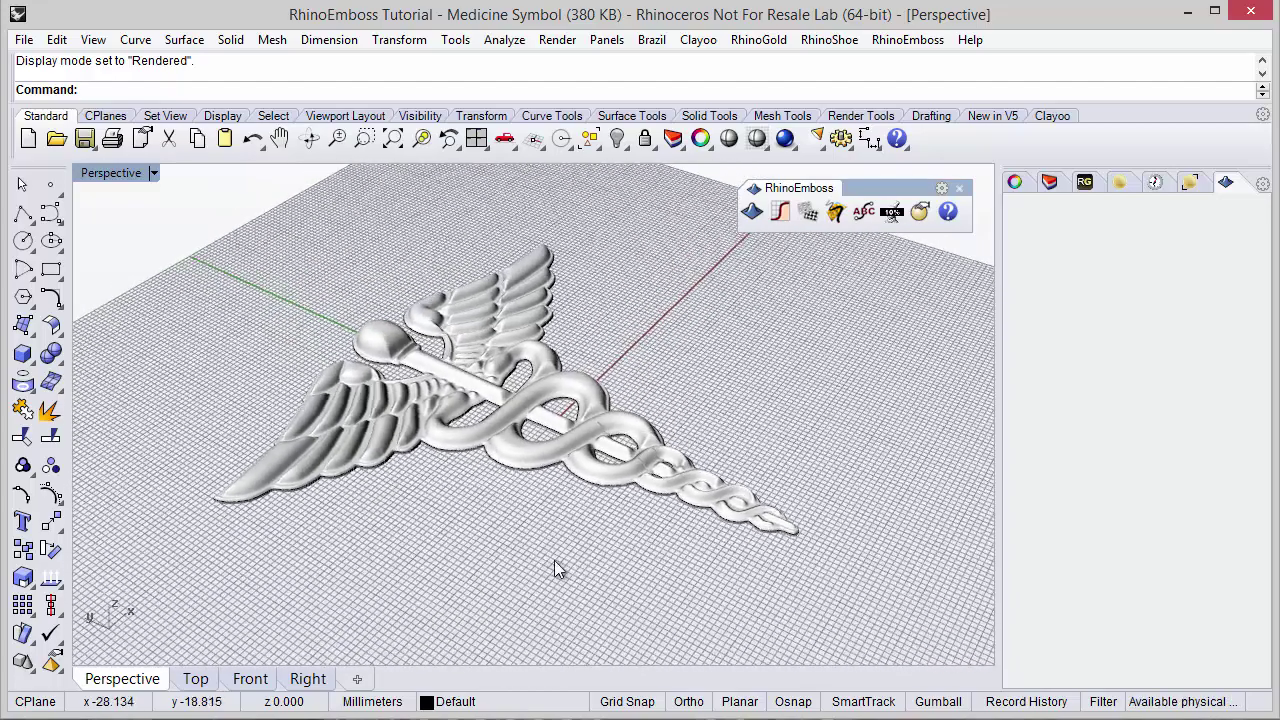